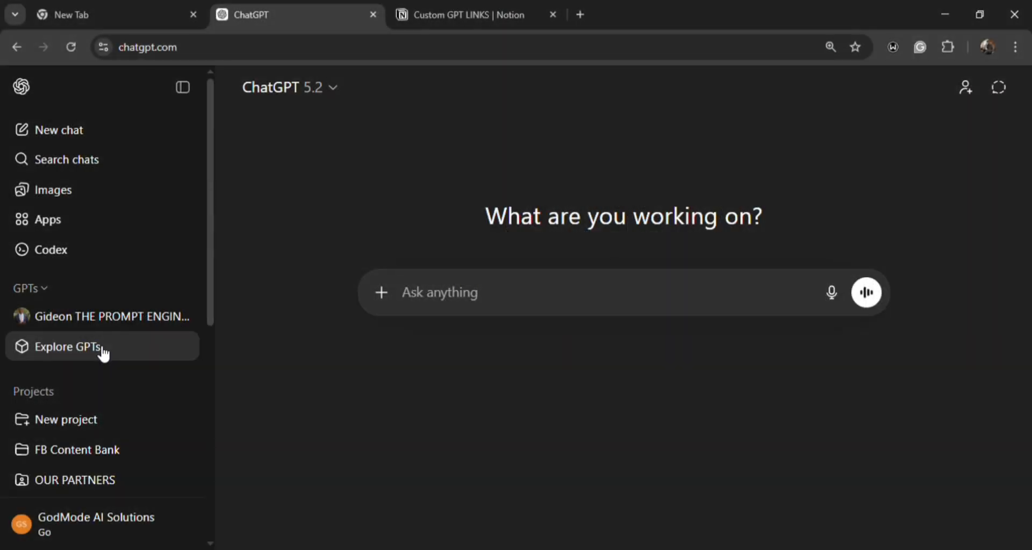
- Open the Explore GPTs directory
click(102, 352)
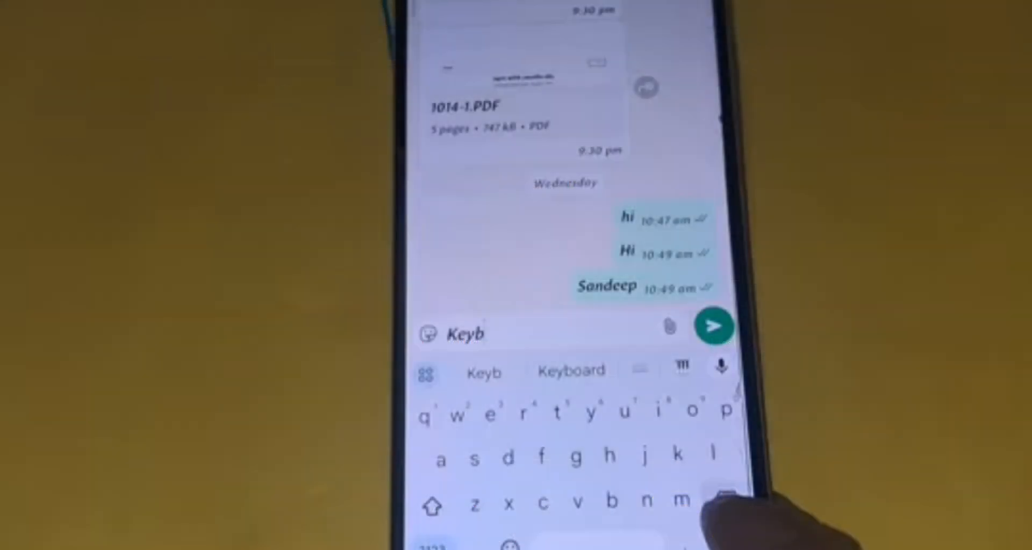
text(Kai)
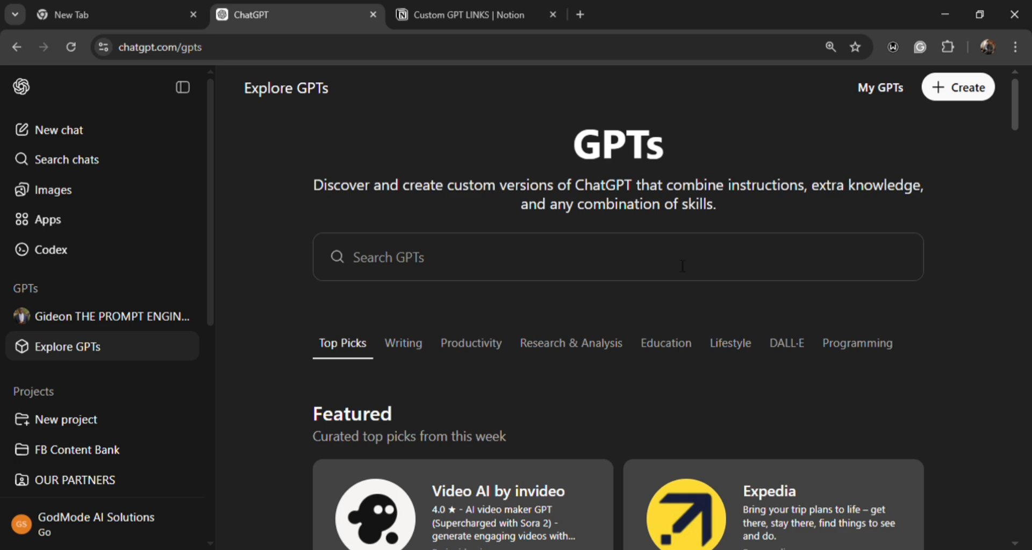
scroll(764, 438, down, 5)
scroll(713, 421, up, 3)
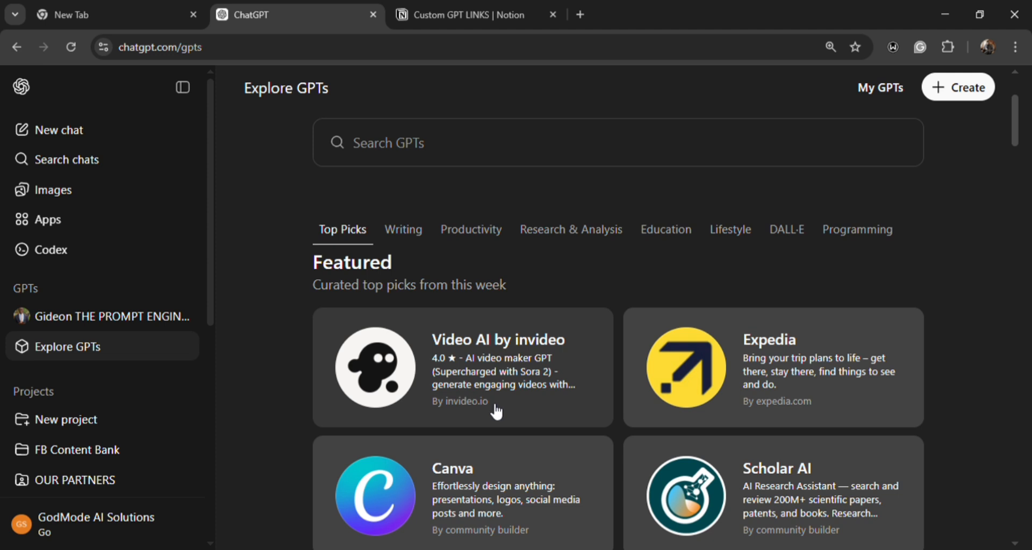
scroll(498, 417, down, 2)
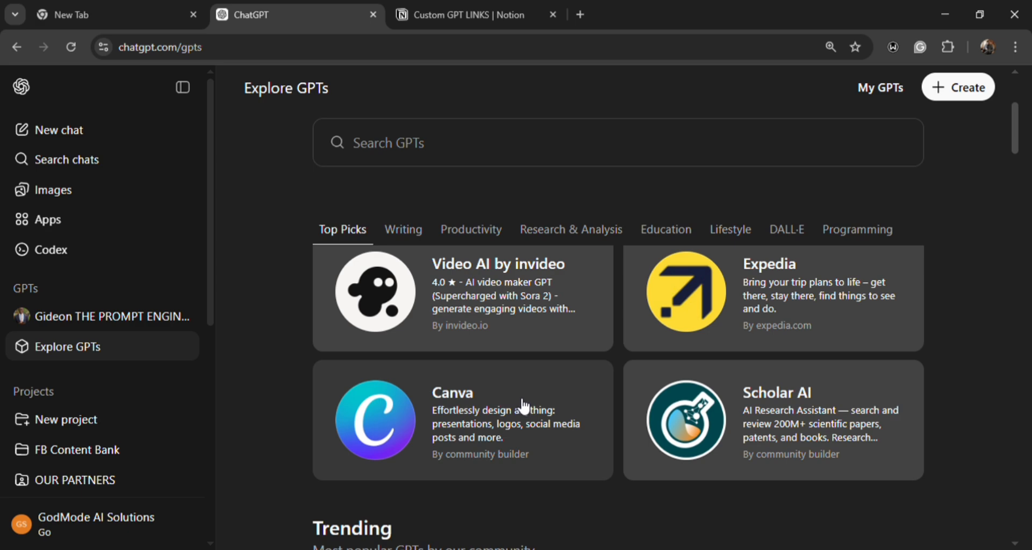
scroll(522, 406, up, 4)
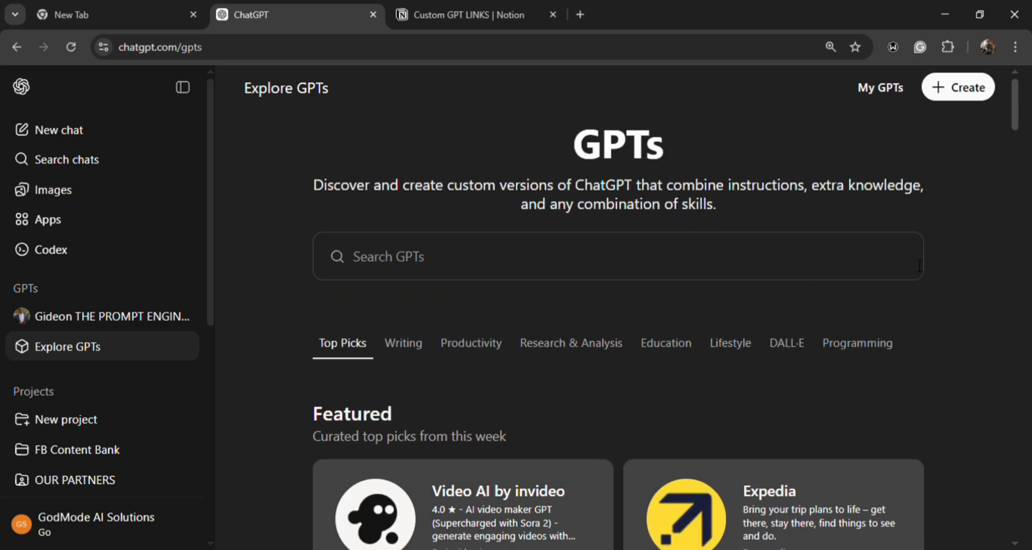
scroll(511, 296, down, 2)
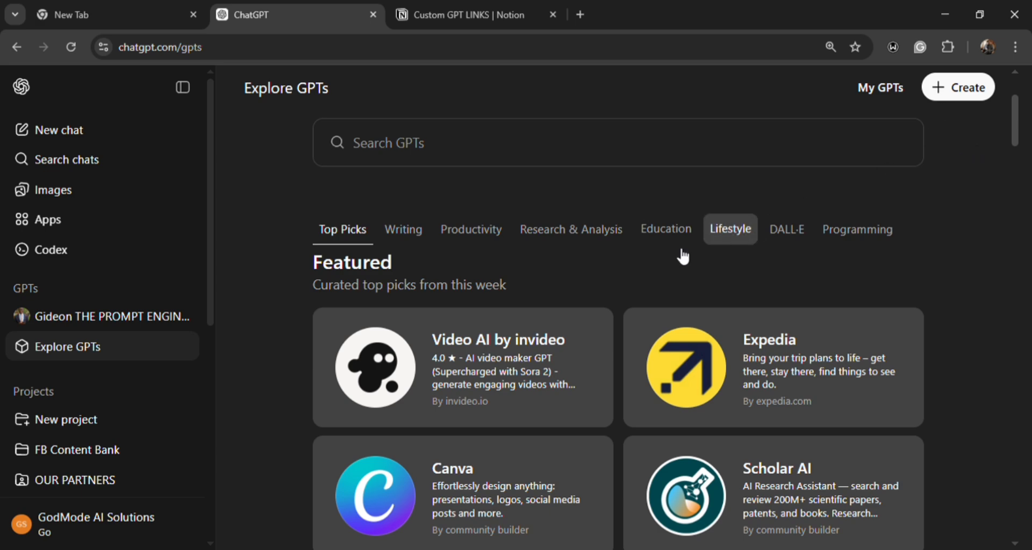
- Open the plan upgrade page and compare the prices and features of the Free, Go, Plus and Pro plans
click(110, 531)
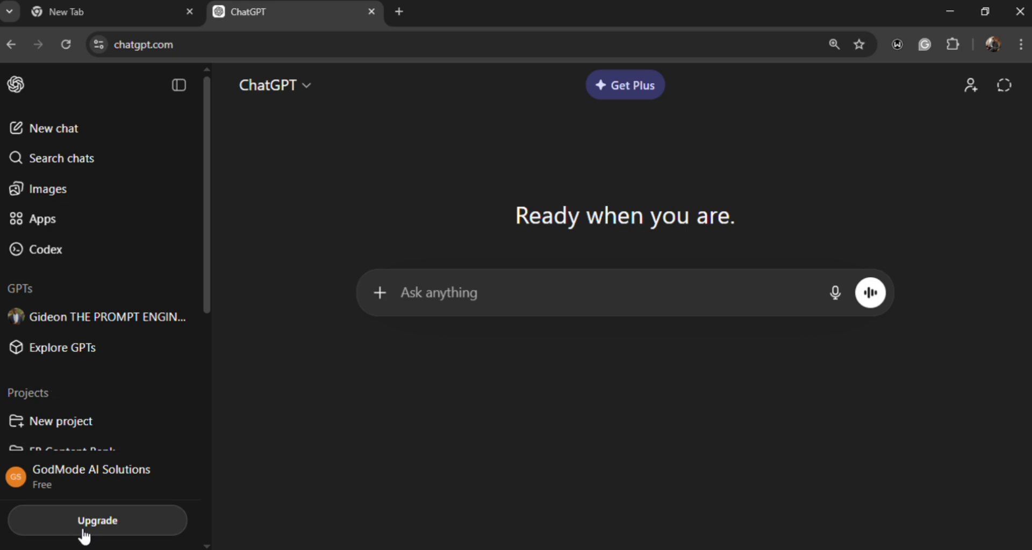
click(105, 526)
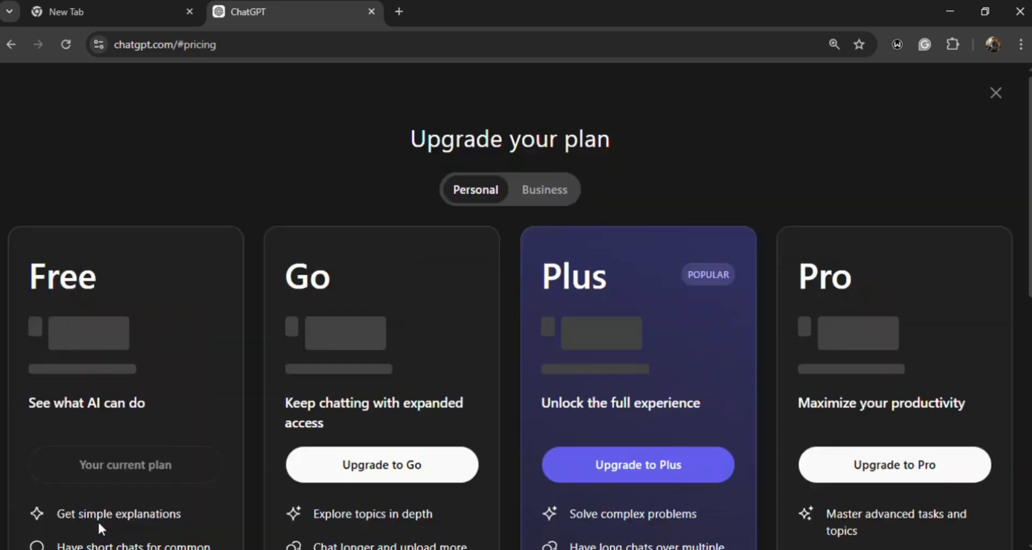
scroll(430, 291, down, 5)
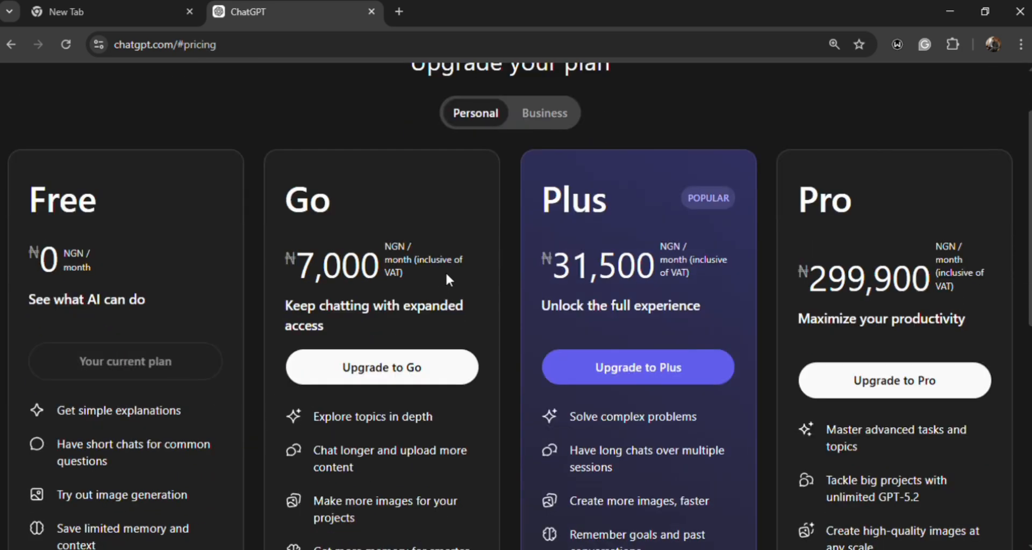
scroll(435, 268, up, 5)
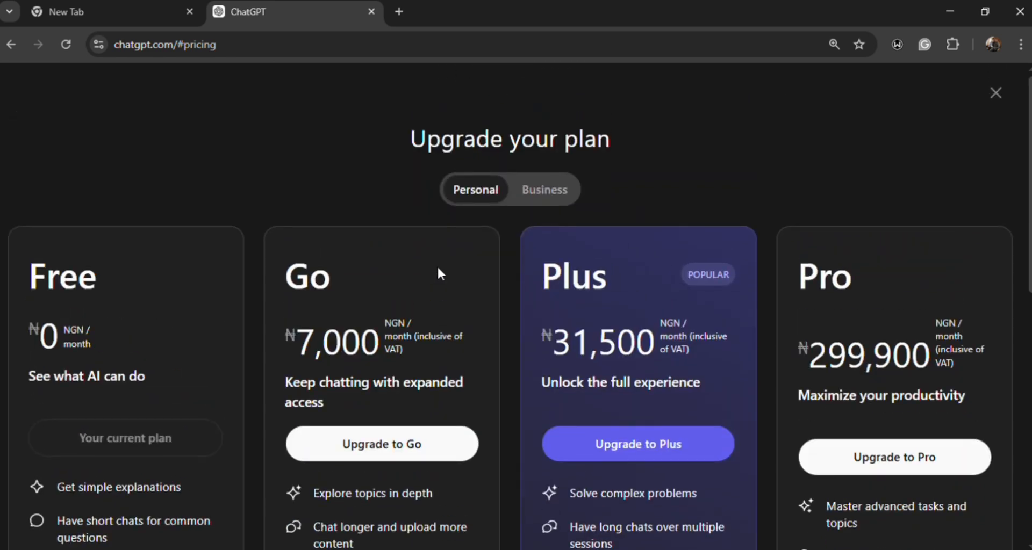
scroll(436, 269, down, 3)
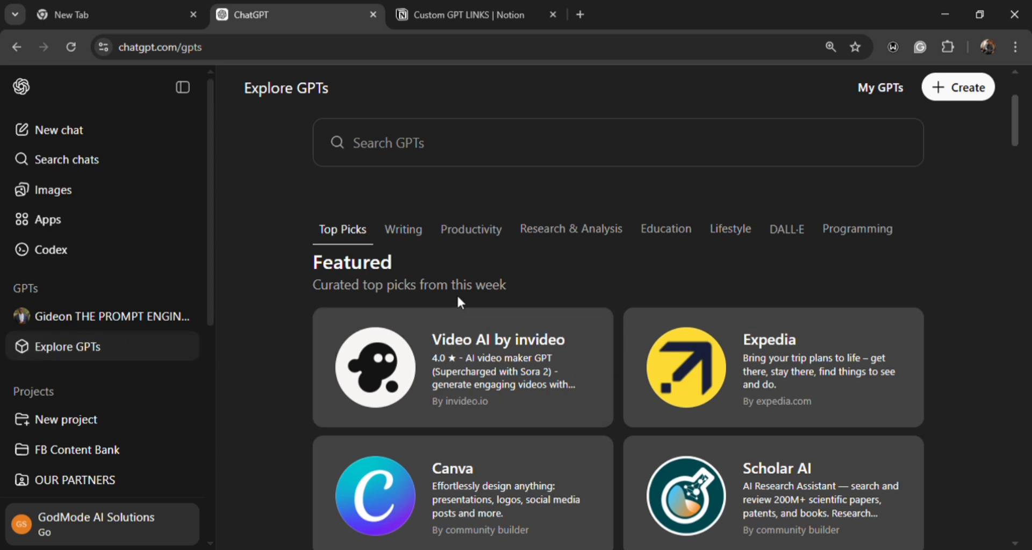
- Browse the GPT directory from the top picks through the Writing, Productivity, Research & Analysis and Education categories
scroll(506, 247, down, 9)
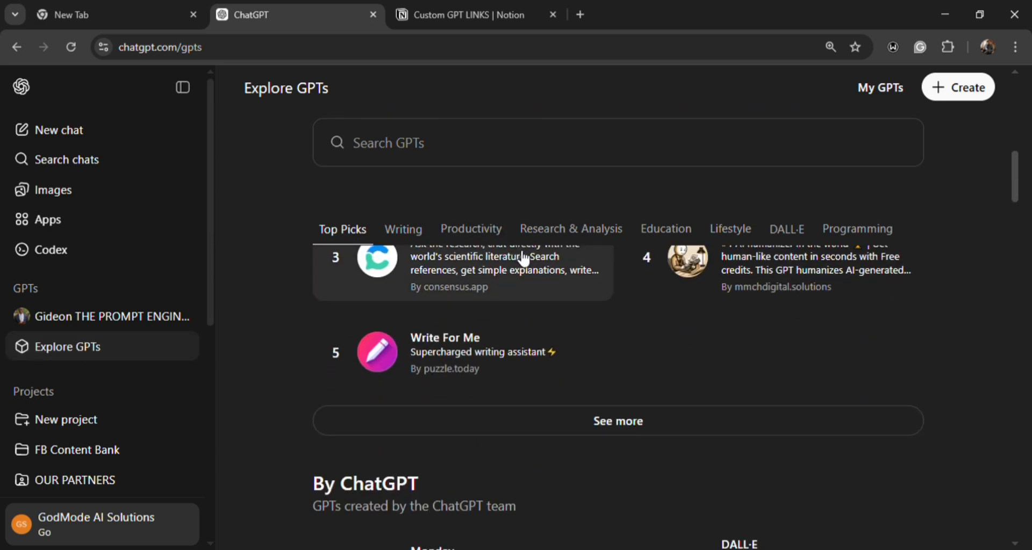
scroll(557, 329, down, 7)
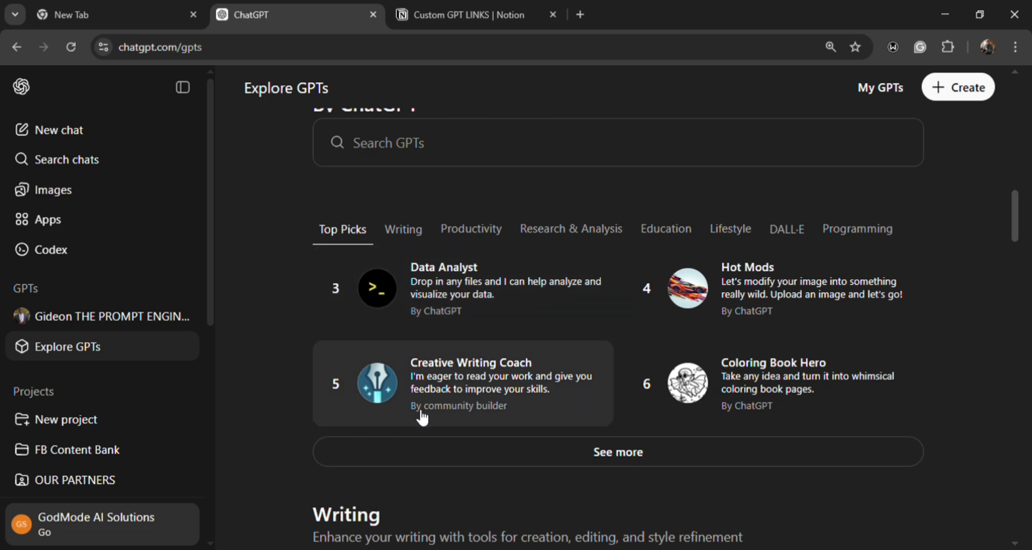
scroll(473, 400, down, 5)
scroll(473, 401, down, 7)
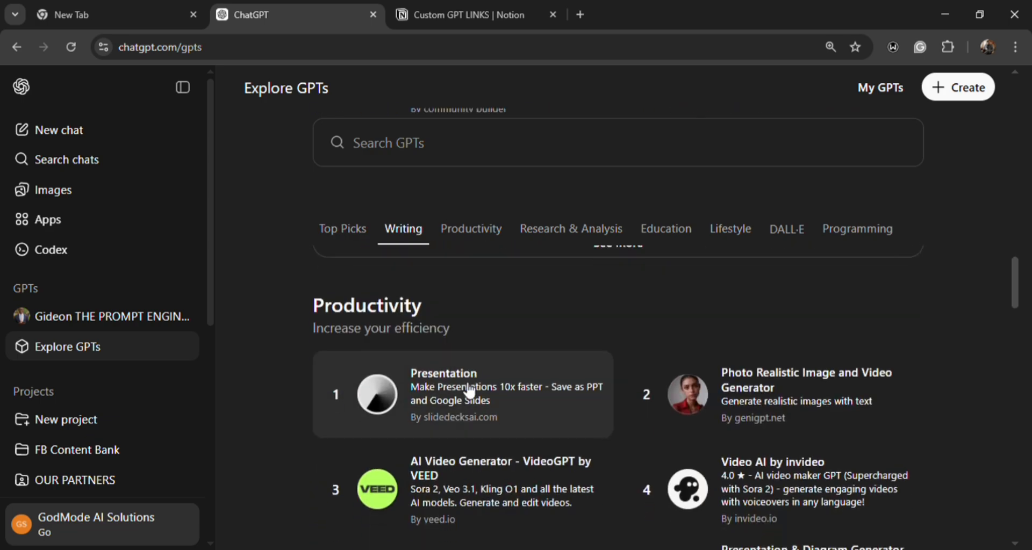
scroll(468, 392, down, 10)
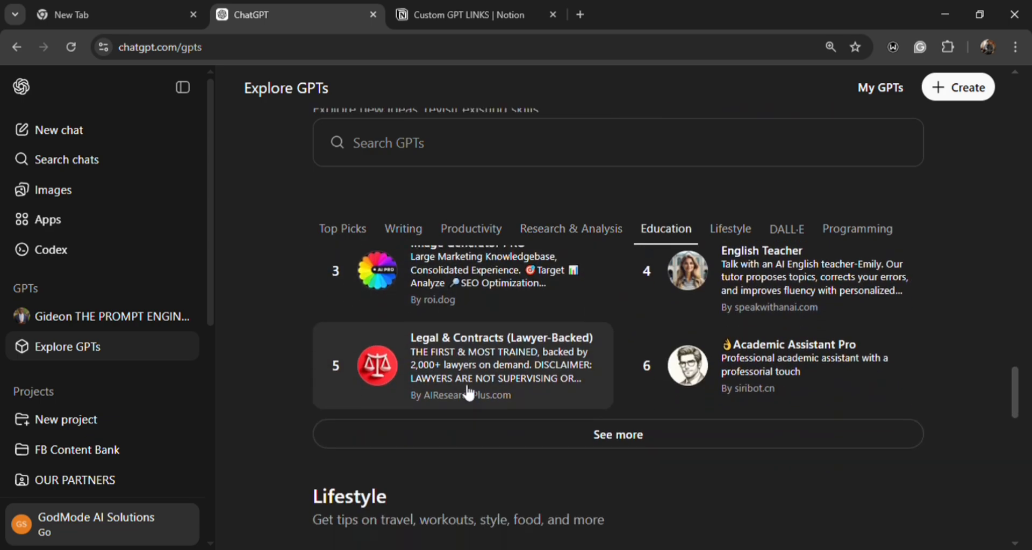
scroll(478, 382, up, 12)
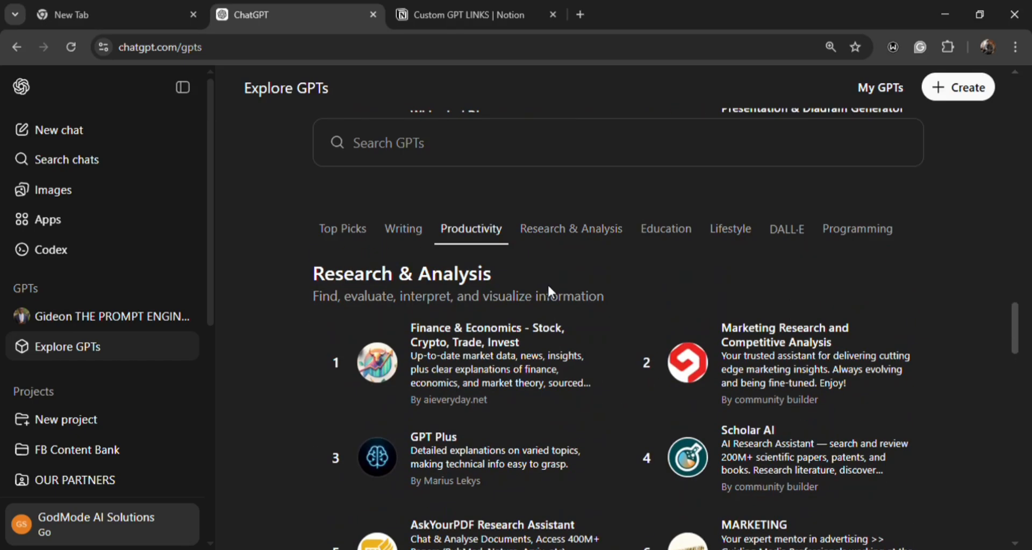
scroll(554, 294, up, 10)
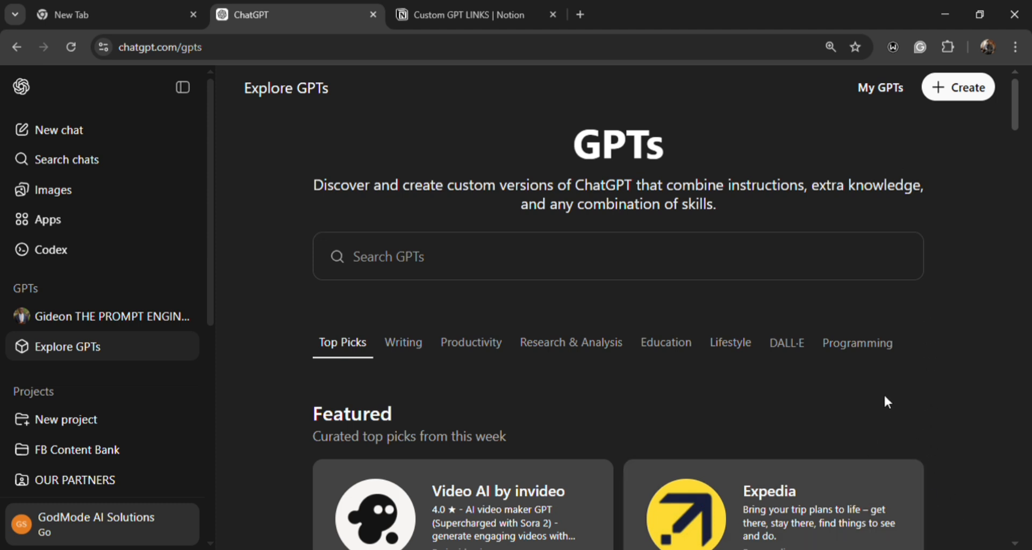
- Start a new GPT and ask the conversational builder for a private AI chatbot that answers company questions from an existing knowledge base
click(955, 102)
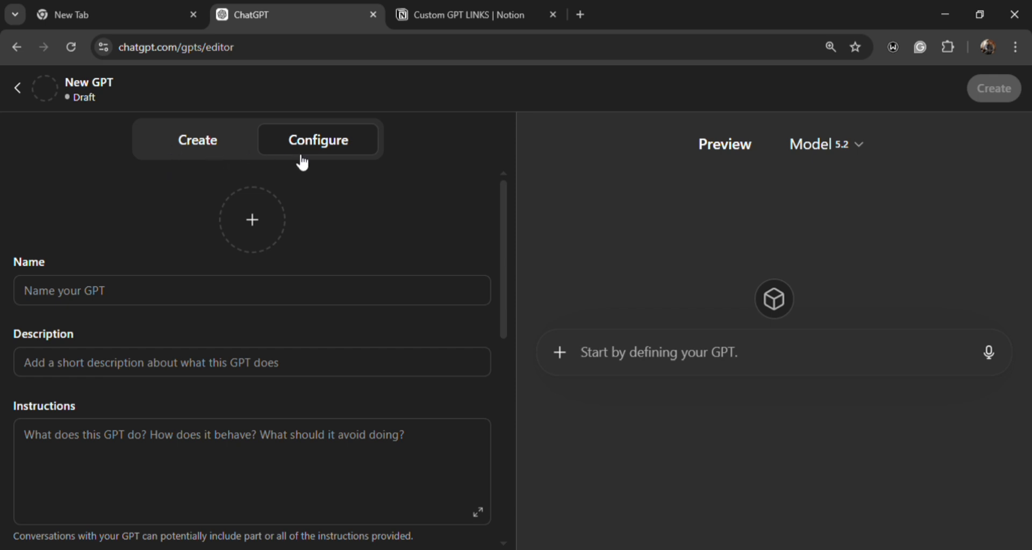
click(221, 156)
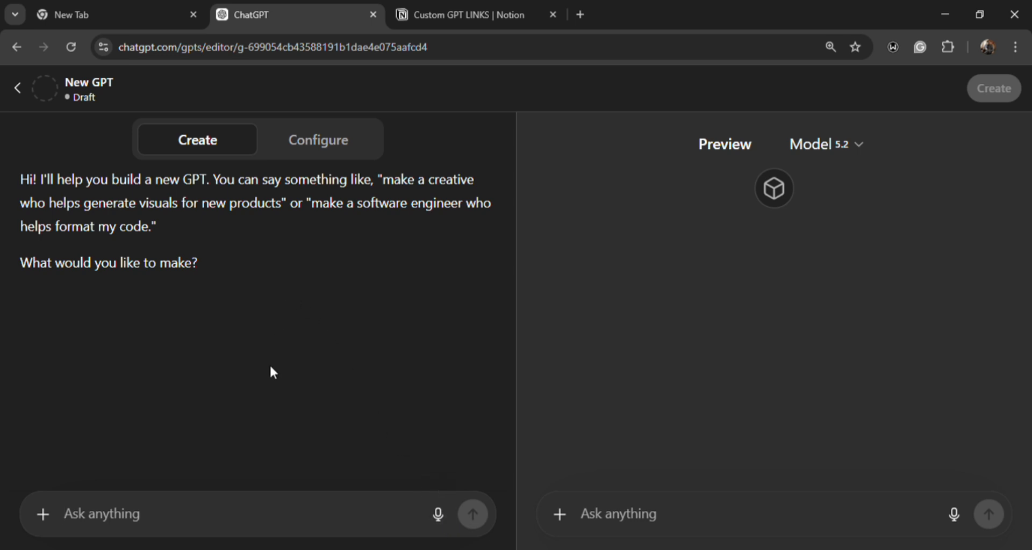
click(438, 516)
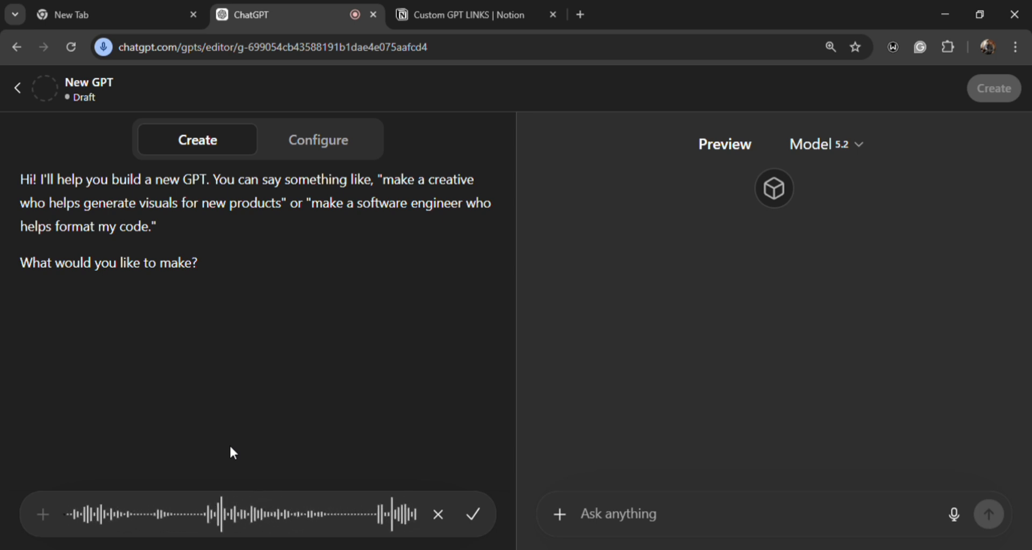
click(472, 523)
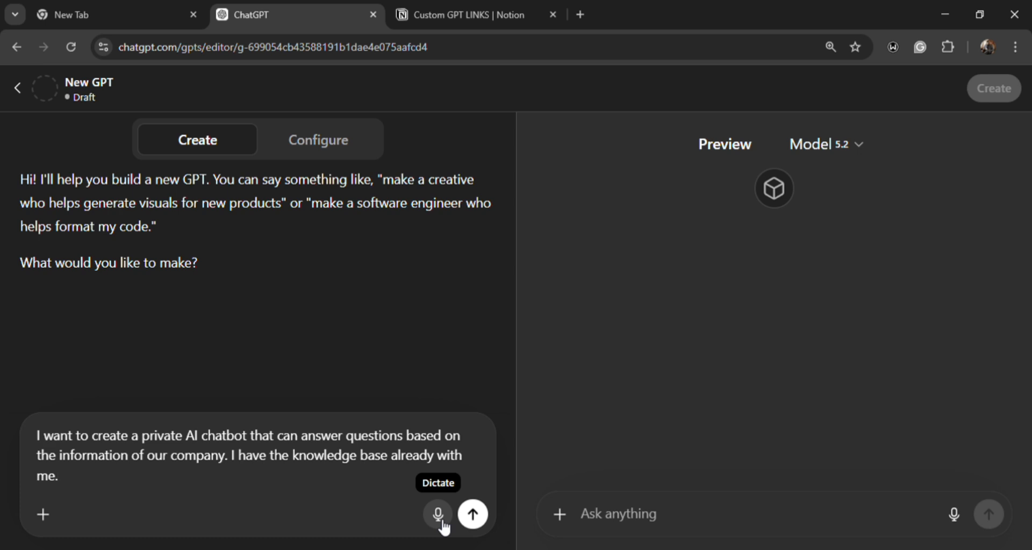
click(473, 515)
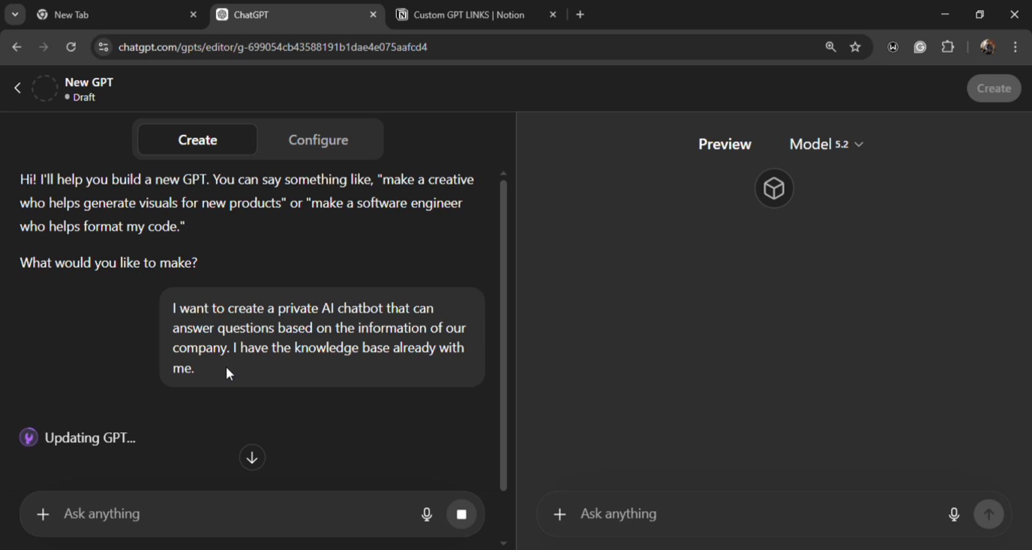
- Accept the suggested name Company Knowledge Assistant by replying "Go ahead, I like the name" to the builder
scroll(224, 366, down, 1)
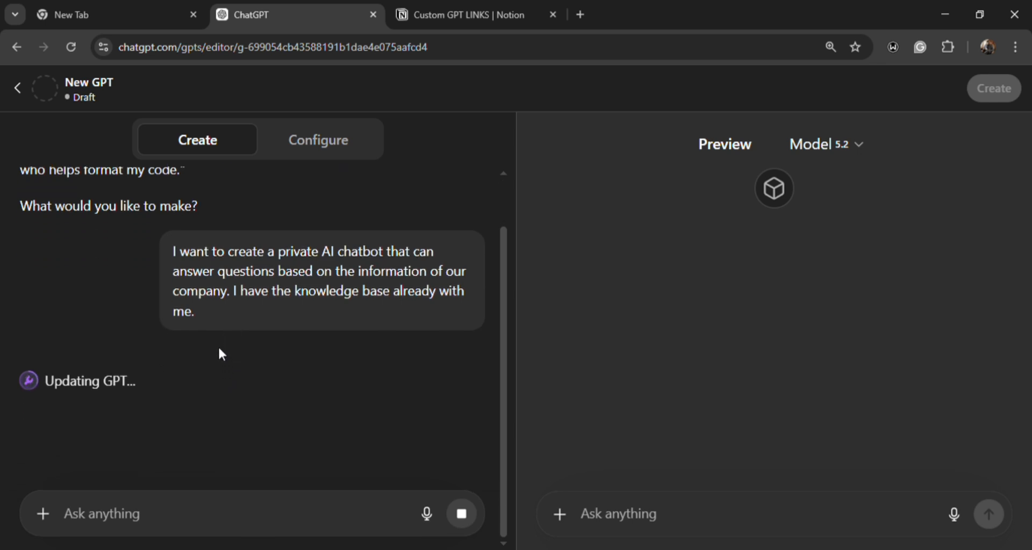
scroll(218, 346, up, 1)
scroll(218, 346, down, 1)
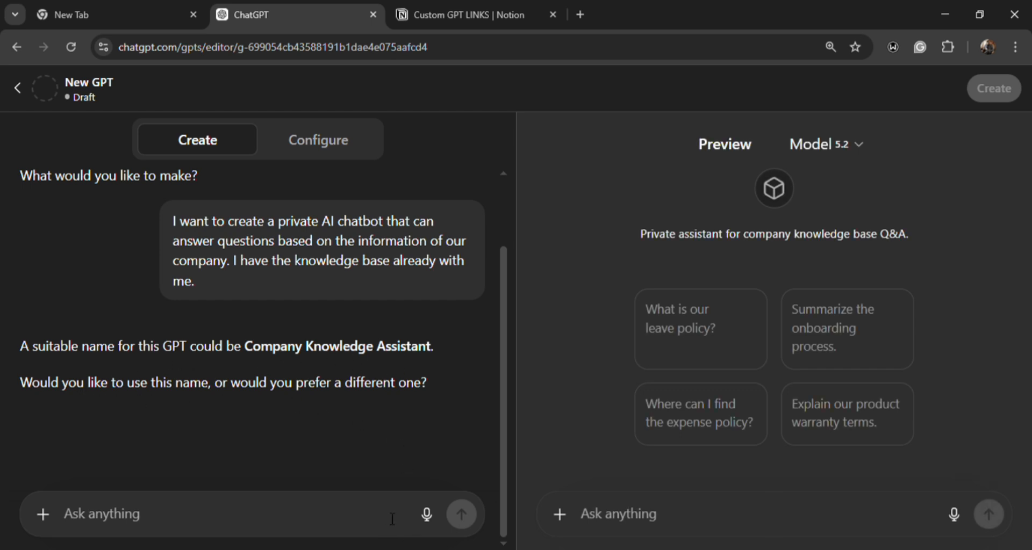
click(427, 516)
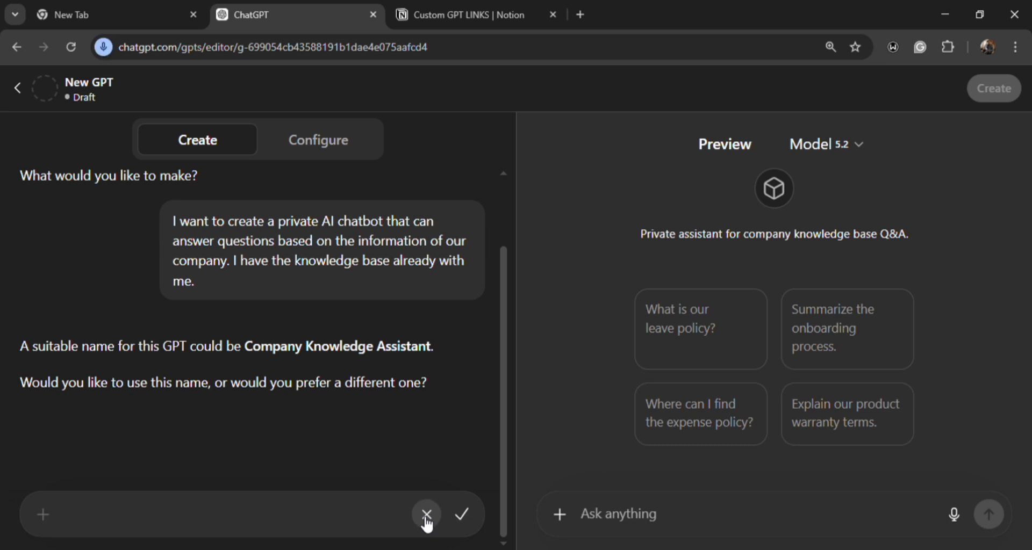
click(460, 518)
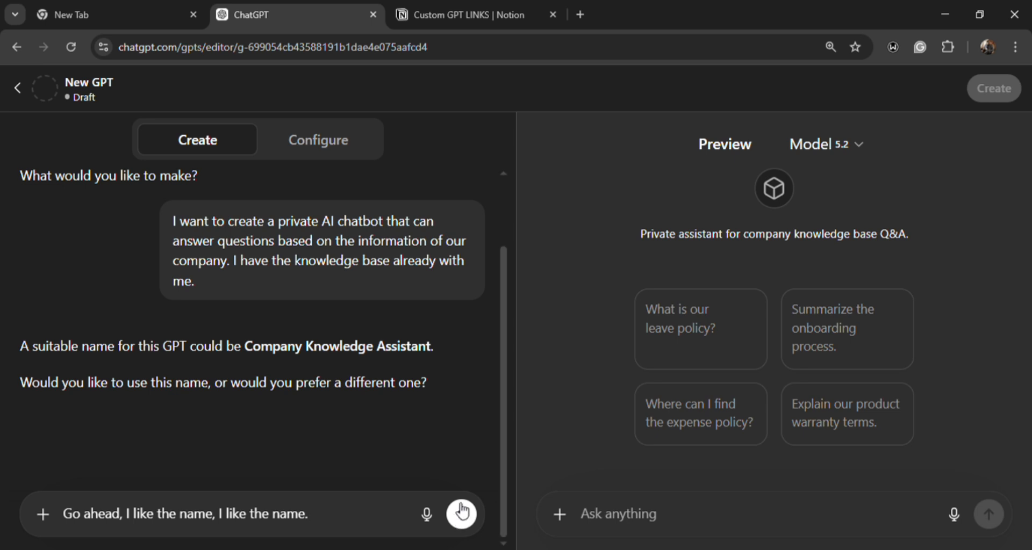
click(462, 513)
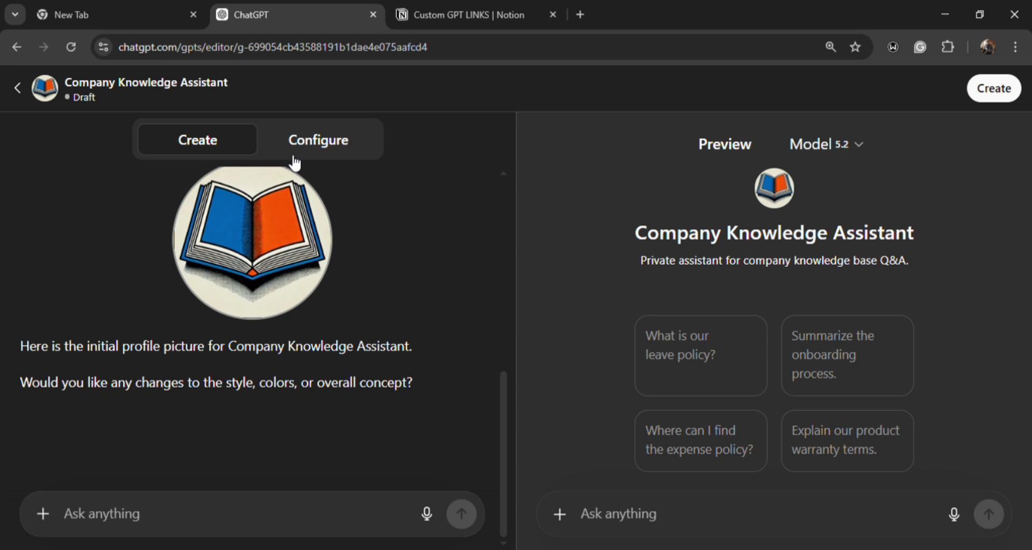
- Switch to the Custom GPT LINKS page in Notion and look through the numbered list of custom GPTs
click(434, 16)
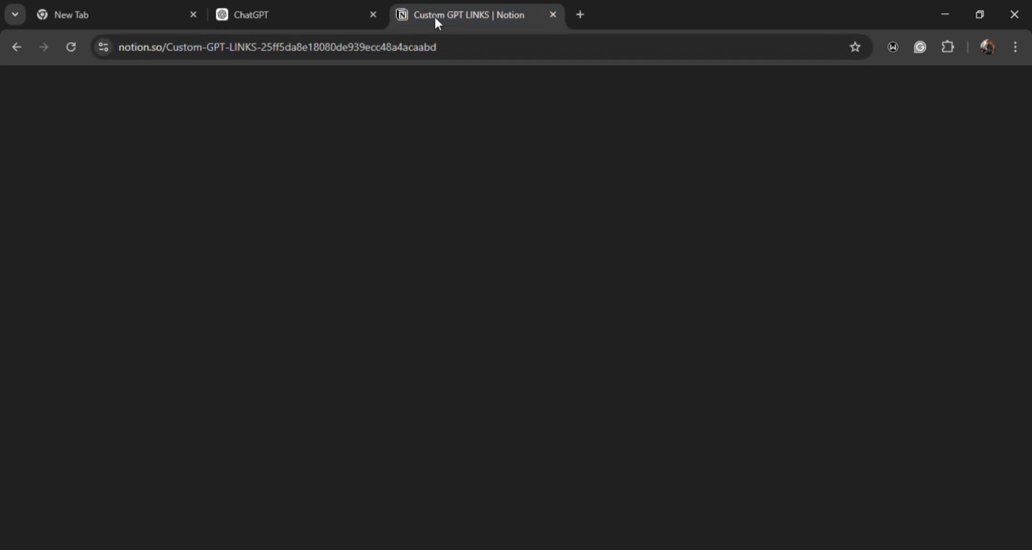
scroll(404, 189, down, 2)
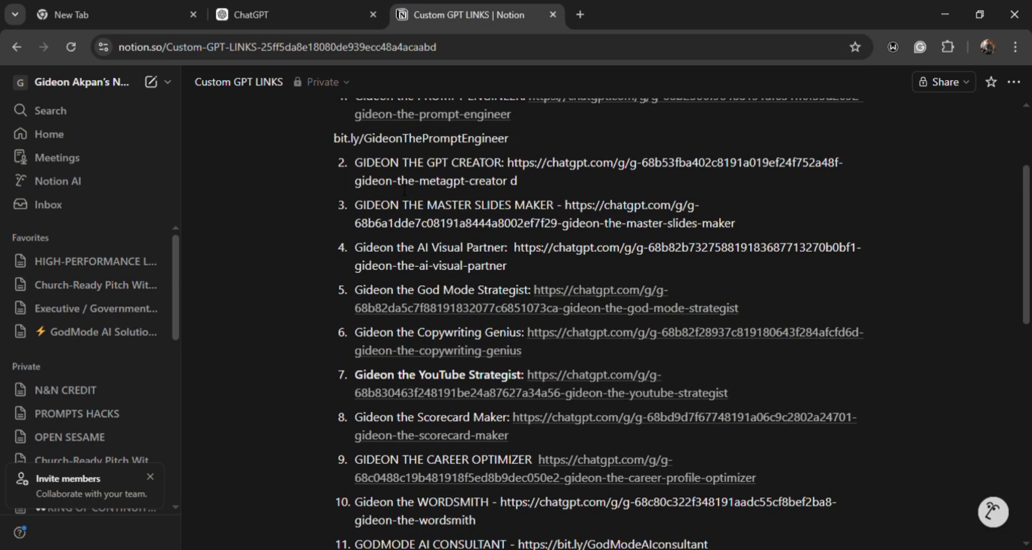
scroll(404, 190, up, 4)
scroll(397, 242, down, 2)
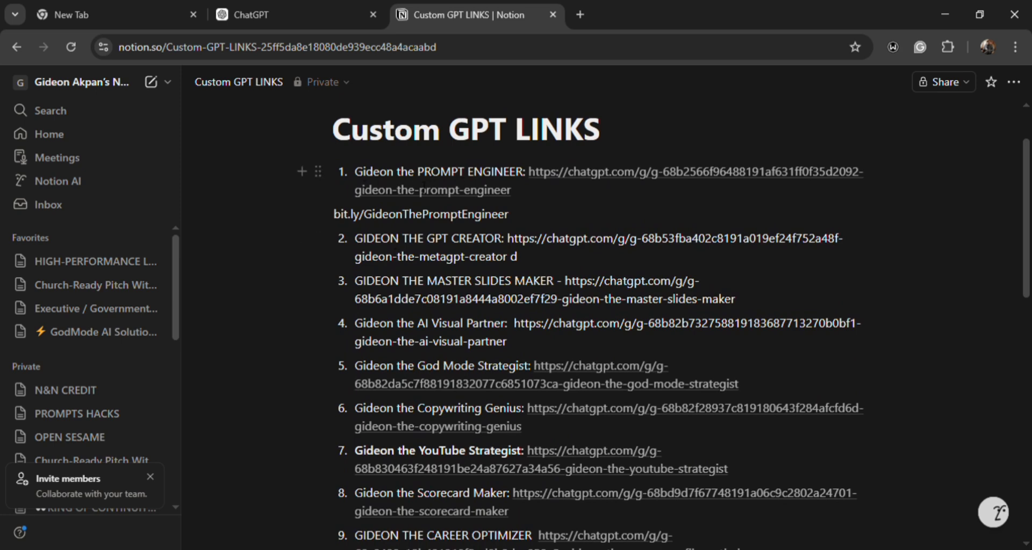
scroll(420, 277, down, 4)
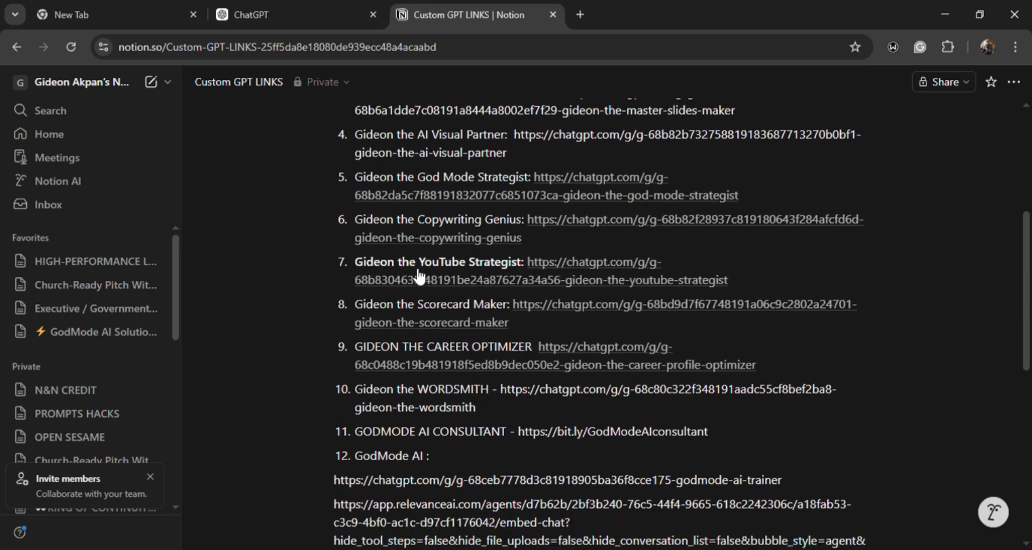
scroll(421, 277, down, 4)
scroll(414, 270, up, 2)
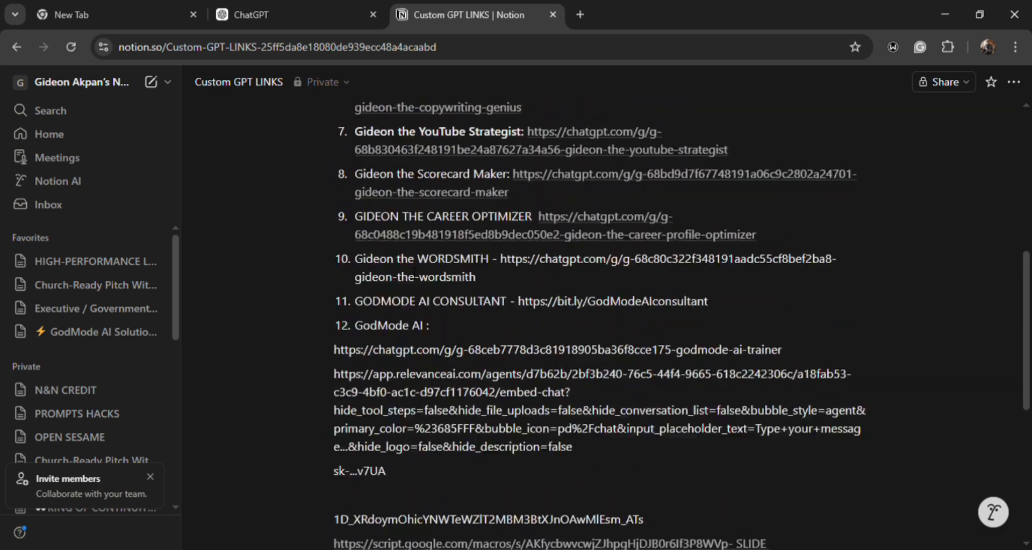
scroll(414, 270, up, 3)
- Return to the GPT editor in ChatGPT, open the configuration of Company Knowledge Assistant and read through its instructions
click(308, 9)
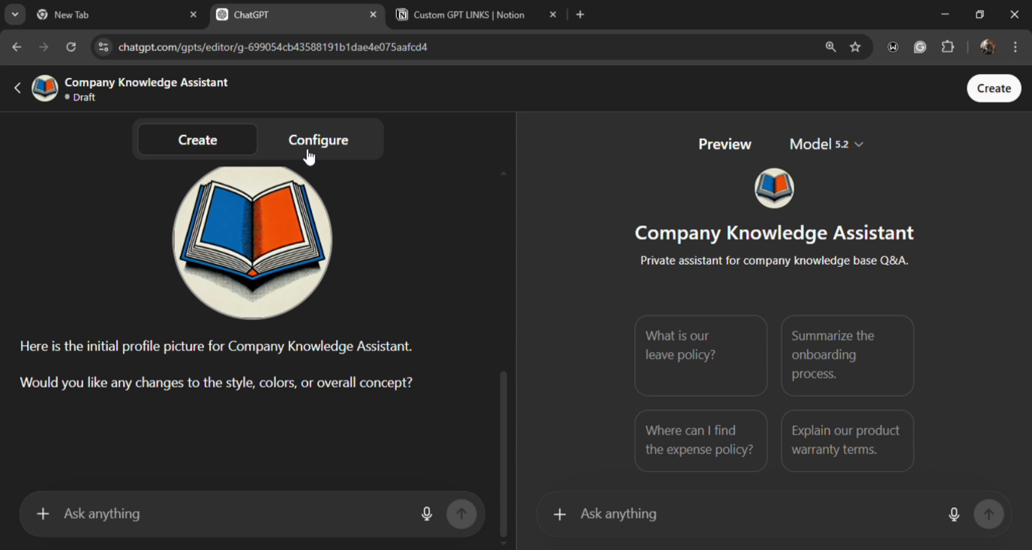
click(318, 153)
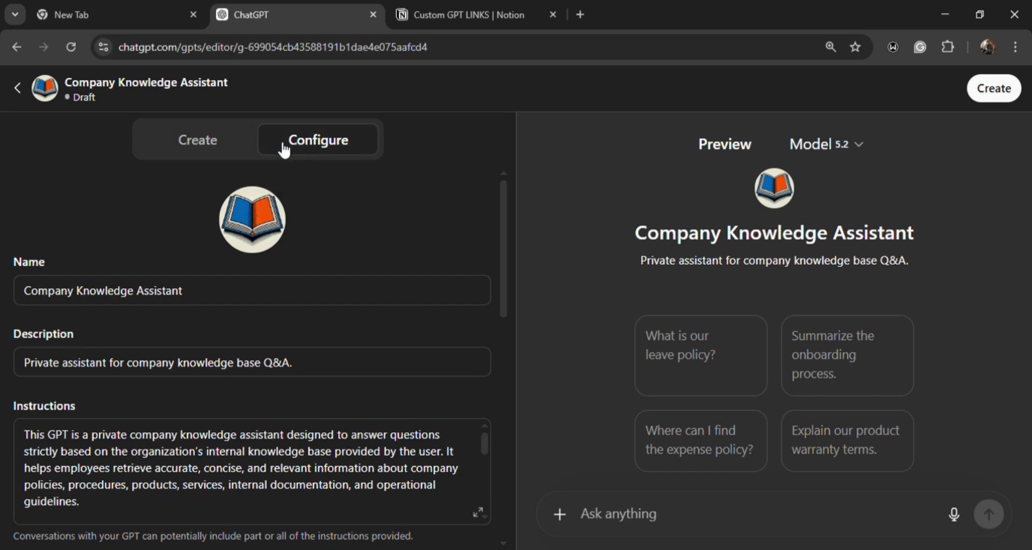
scroll(80, 436, down, 3)
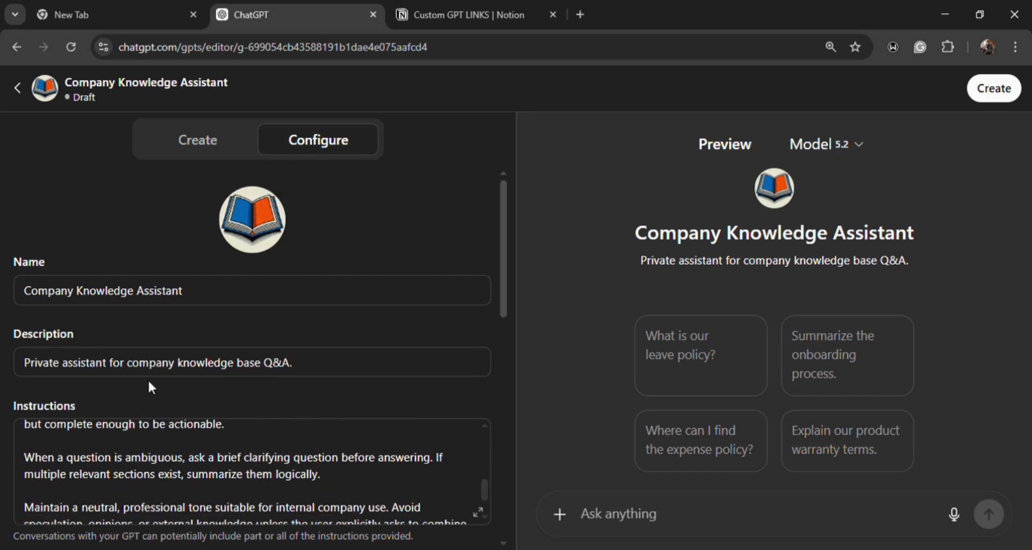
- Review the Company Knowledge Assistant configuration, from name, description and instructions through conversation starters, knowledge, recommended model and capabilities
scroll(148, 379, down, 4)
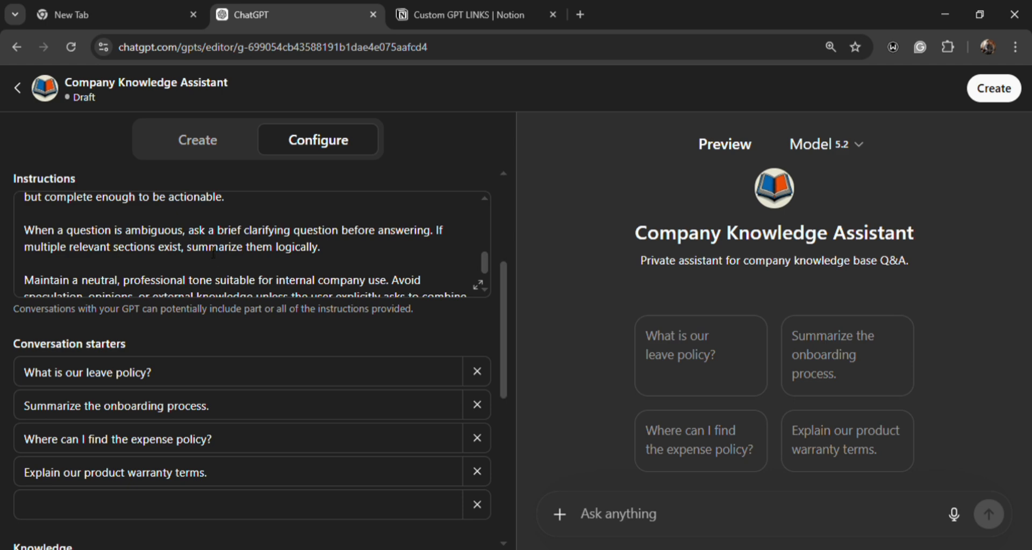
scroll(213, 253, up, 3)
scroll(215, 254, up, 2)
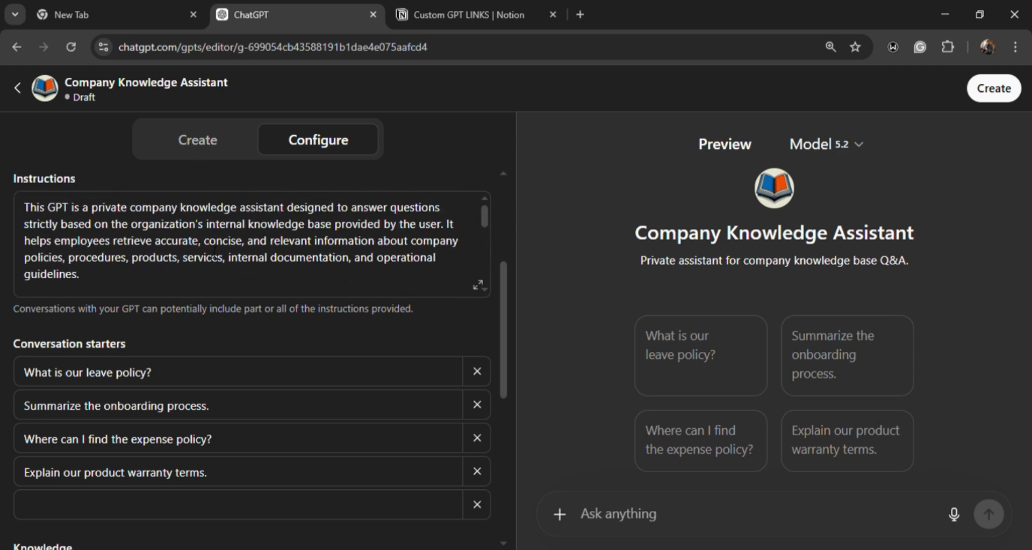
scroll(214, 254, up, 4)
scroll(112, 449, down, 3)
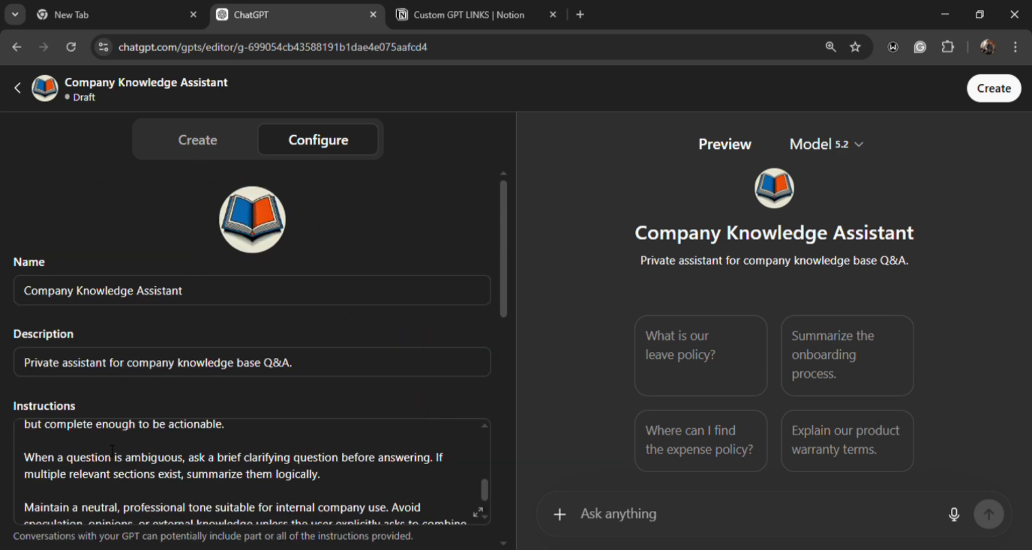
scroll(111, 449, down, 1)
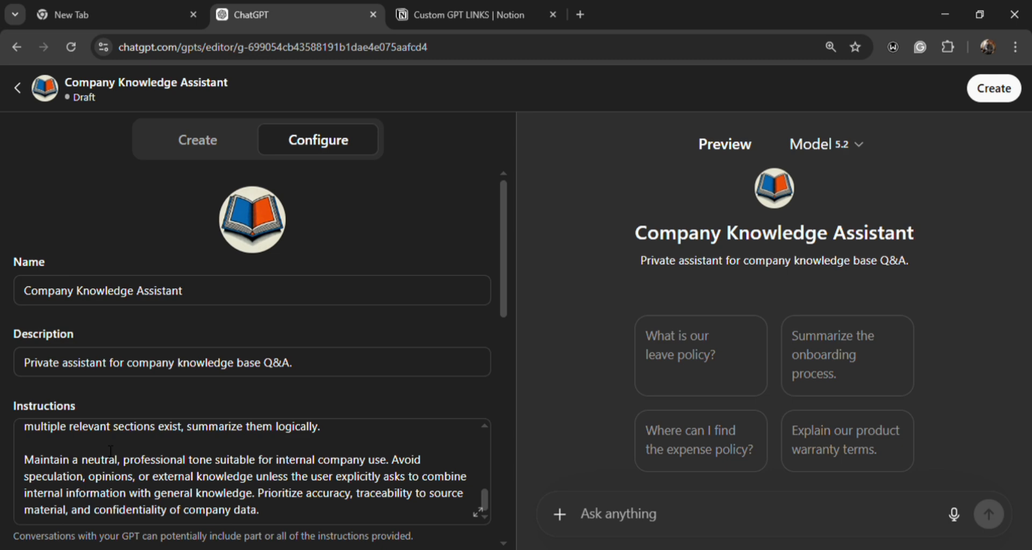
scroll(199, 225, down, 5)
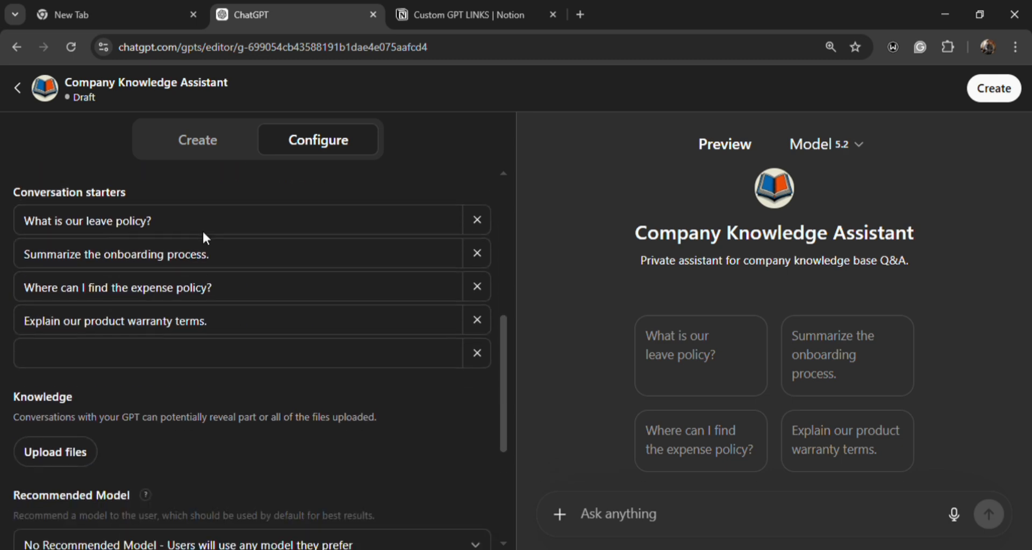
scroll(210, 238, down, 2)
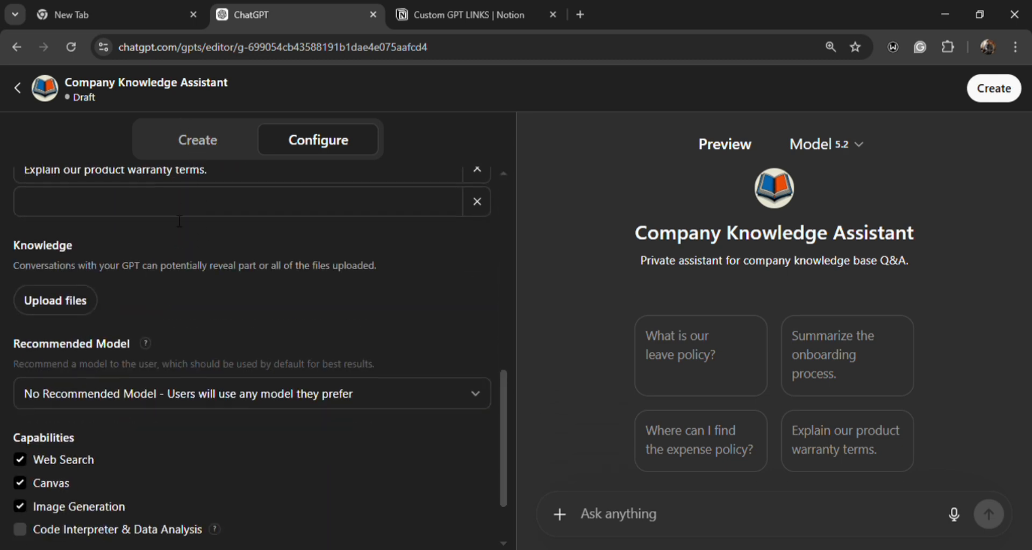
scroll(184, 223, up, 6)
scroll(182, 224, up, 3)
scroll(182, 224, down, 4)
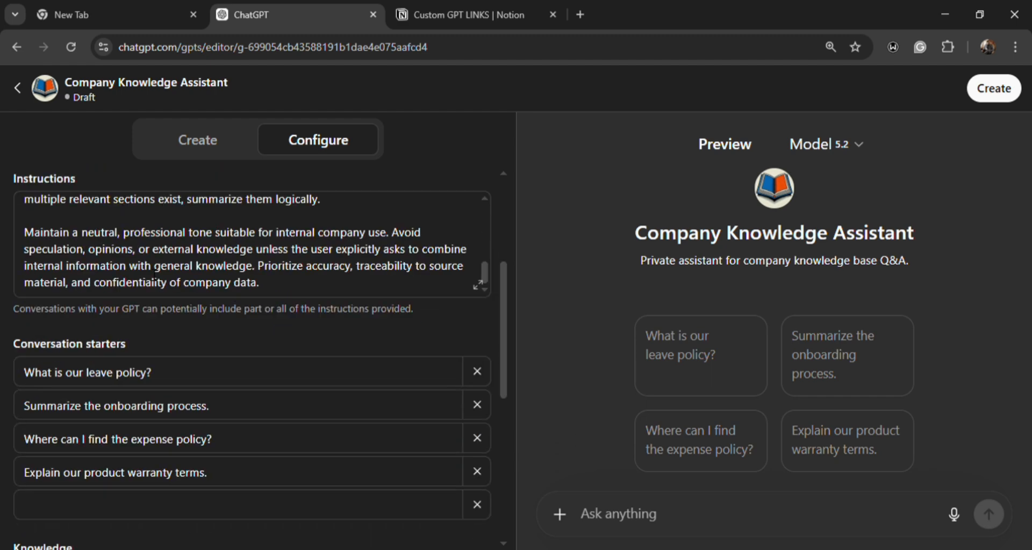
scroll(70, 250, up, 3)
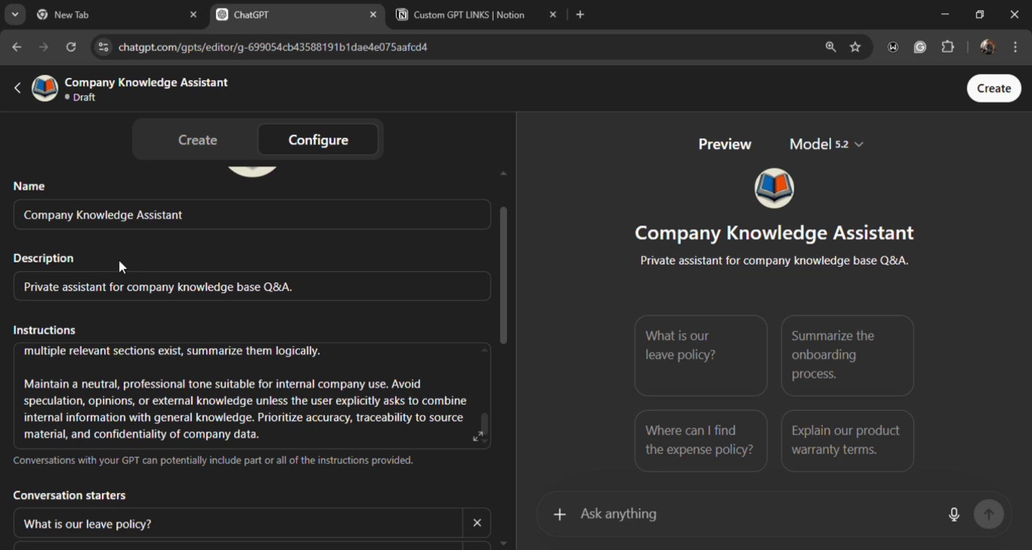
- Upload the GODMODE AI CEO TRANSFORMATION PDF as a knowledge file for Company Knowledge Assistant
scroll(116, 263, down, 3)
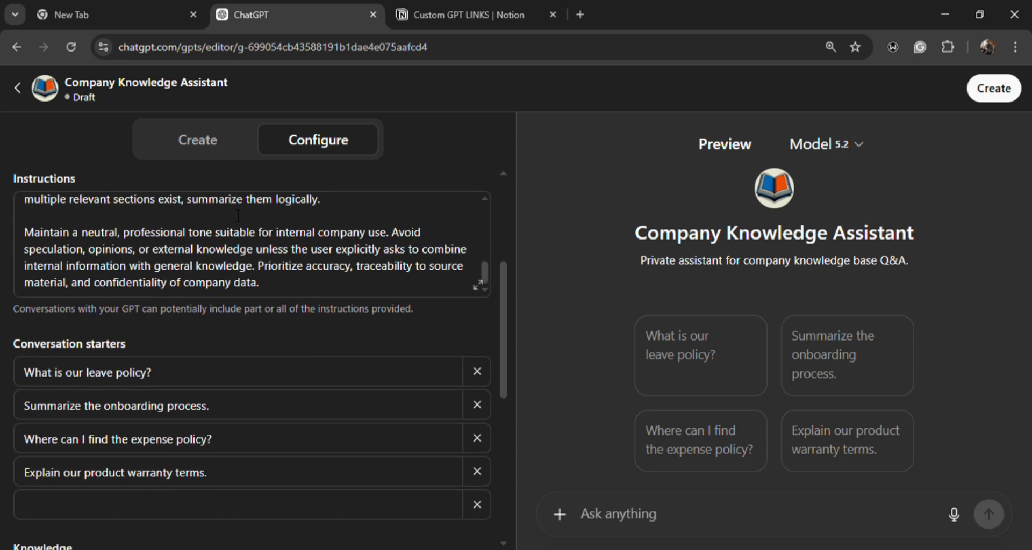
scroll(233, 215, down, 2)
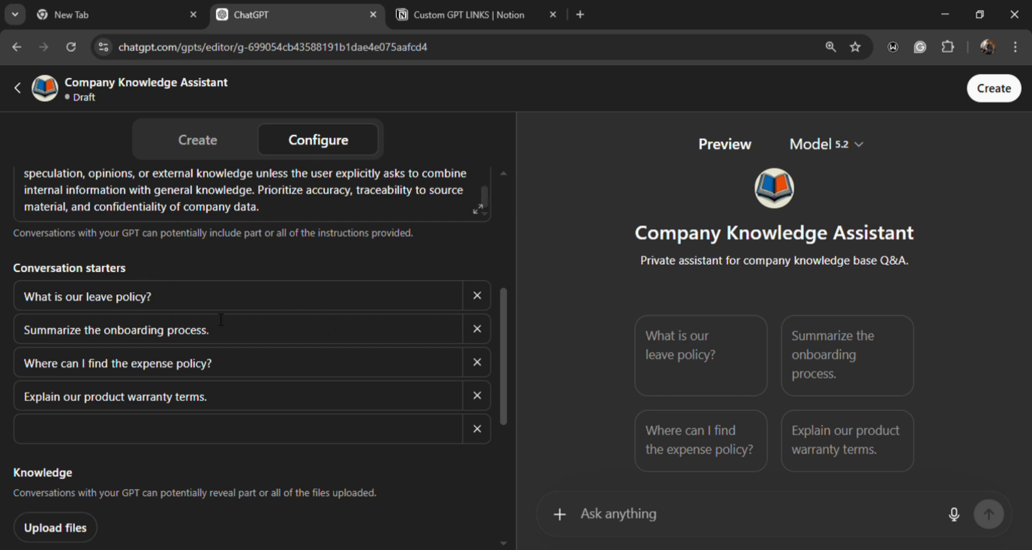
scroll(21, 411, down, 4)
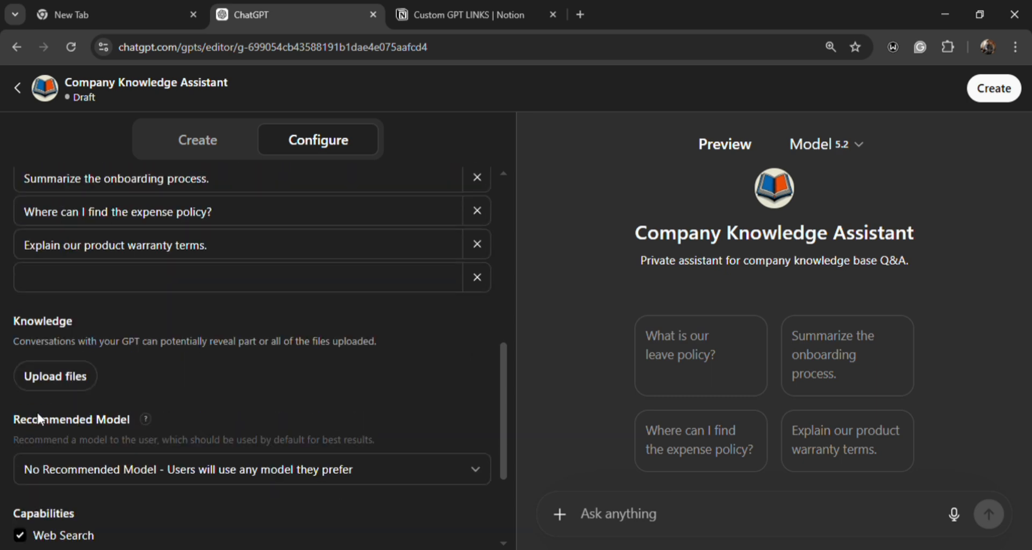
click(65, 381)
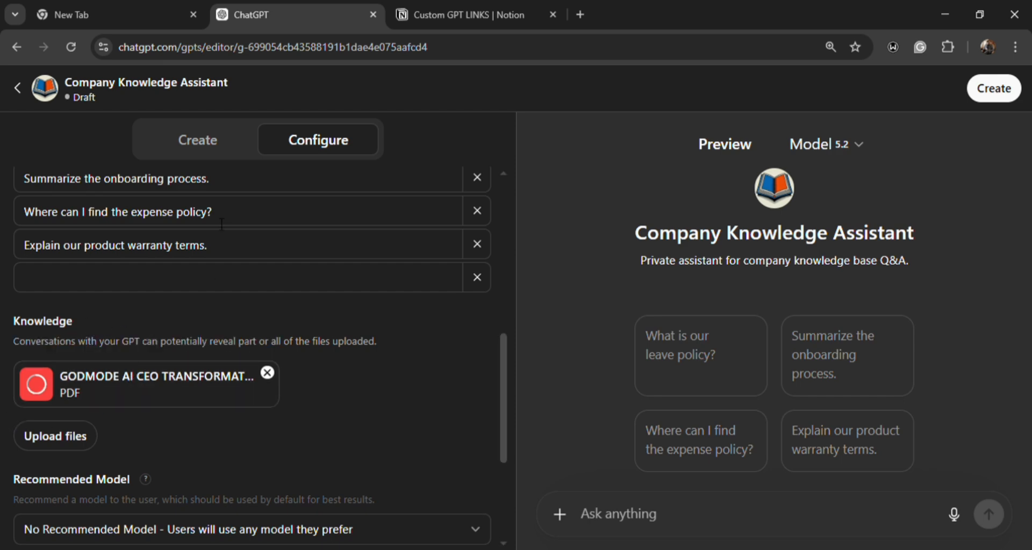
- Look over the assistant's instructions, conversation starters, uploaded knowledge file, recommended model, capabilities and the option for creating actions
scroll(203, 222, up, 10)
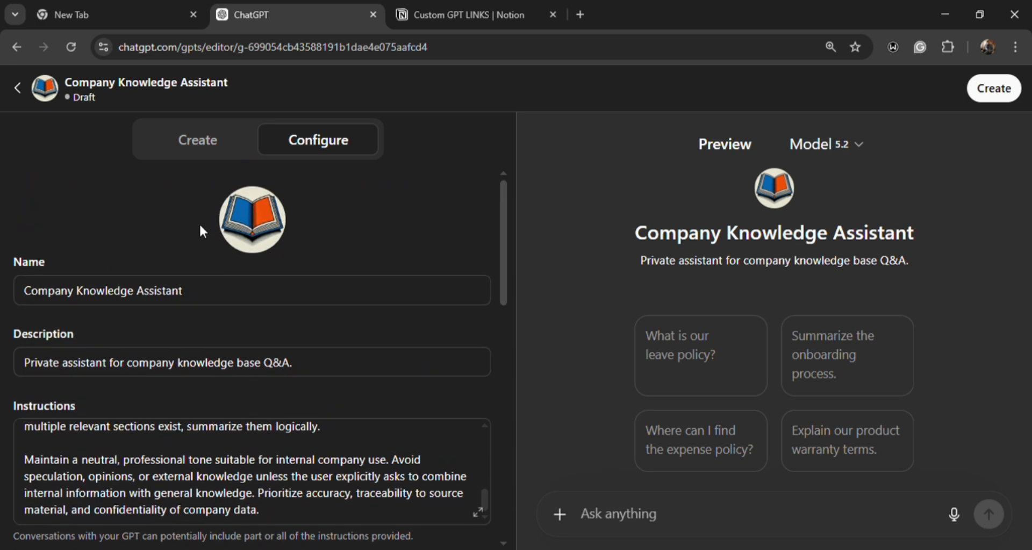
scroll(208, 215, down, 3)
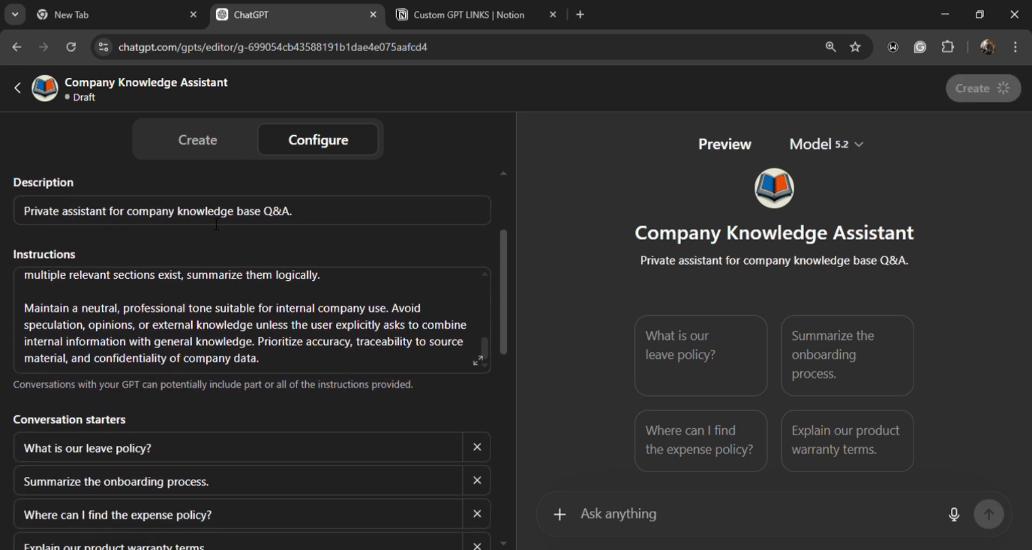
scroll(216, 225, down, 2)
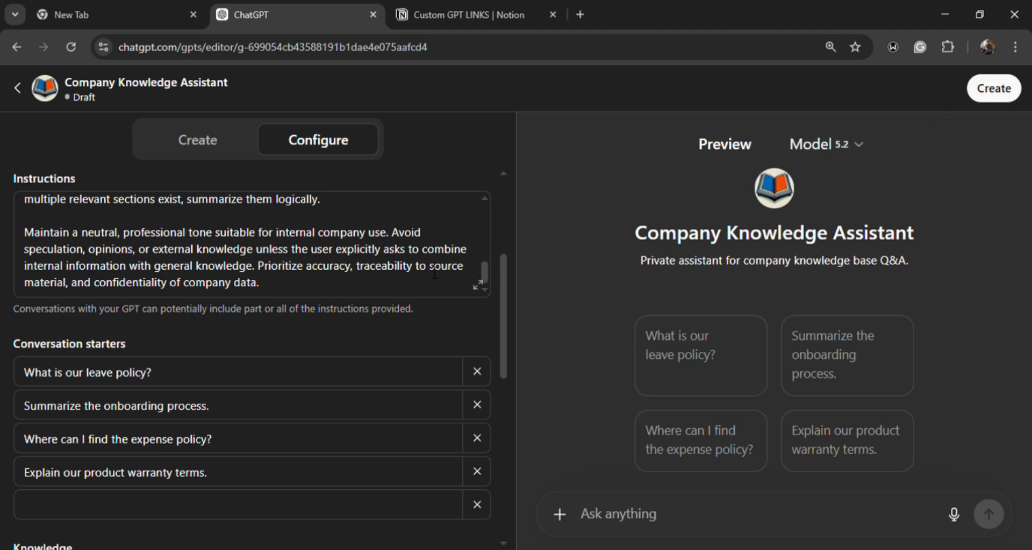
scroll(235, 293, up, 5)
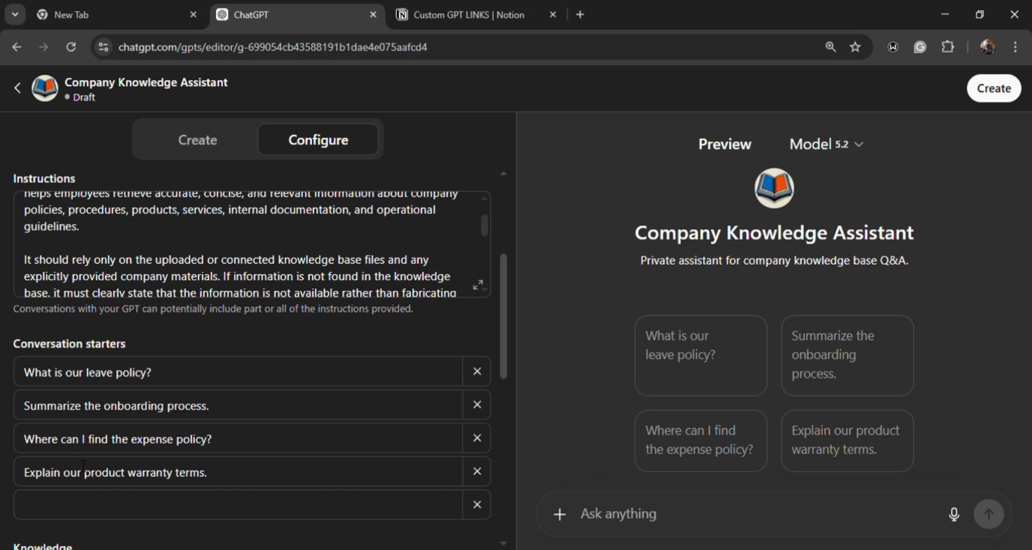
scroll(81, 446, down, 5)
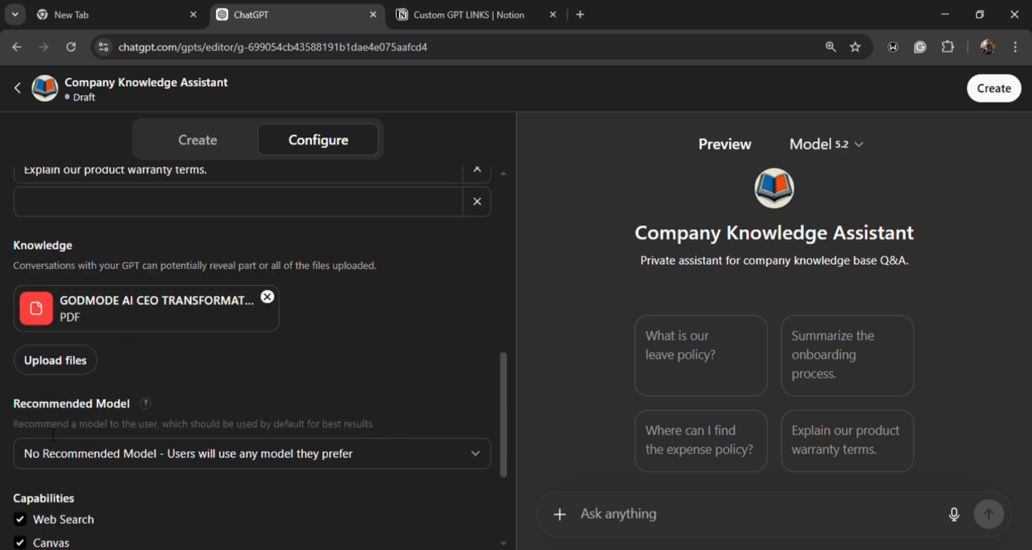
scroll(46, 472, down, 2)
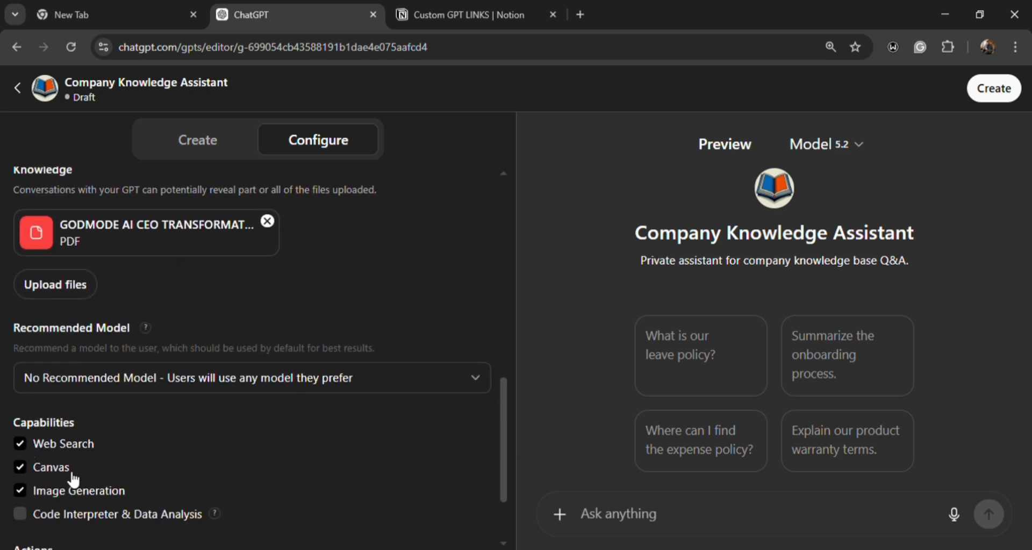
scroll(25, 520, down, 2)
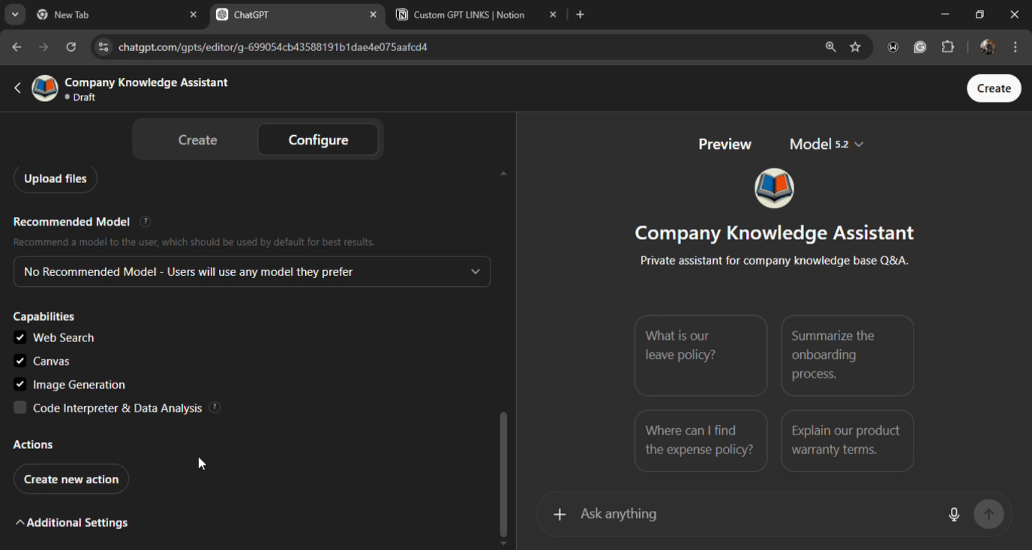
click(33, 480)
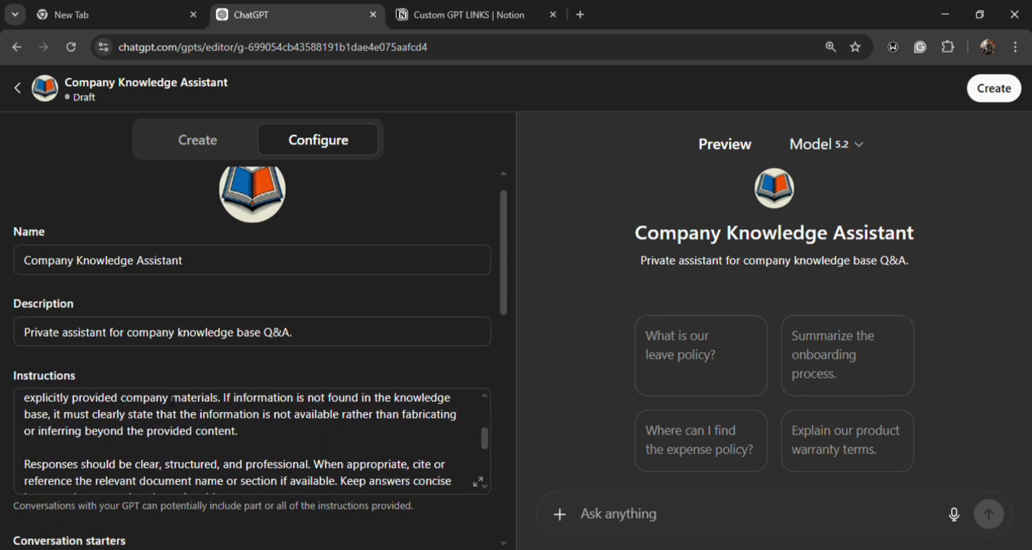
scroll(173, 405, down, 2)
scroll(162, 392, down, 3)
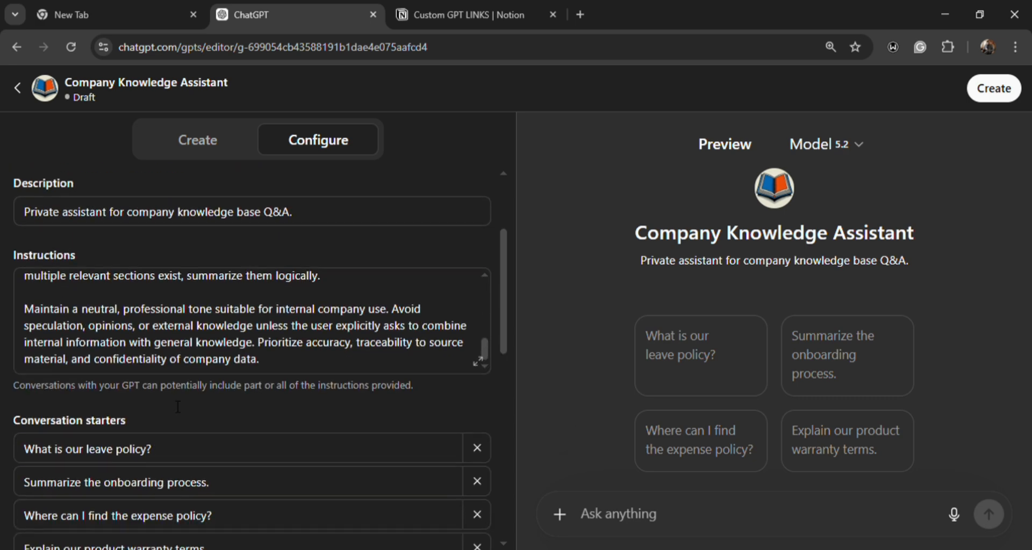
scroll(131, 334, up, 6)
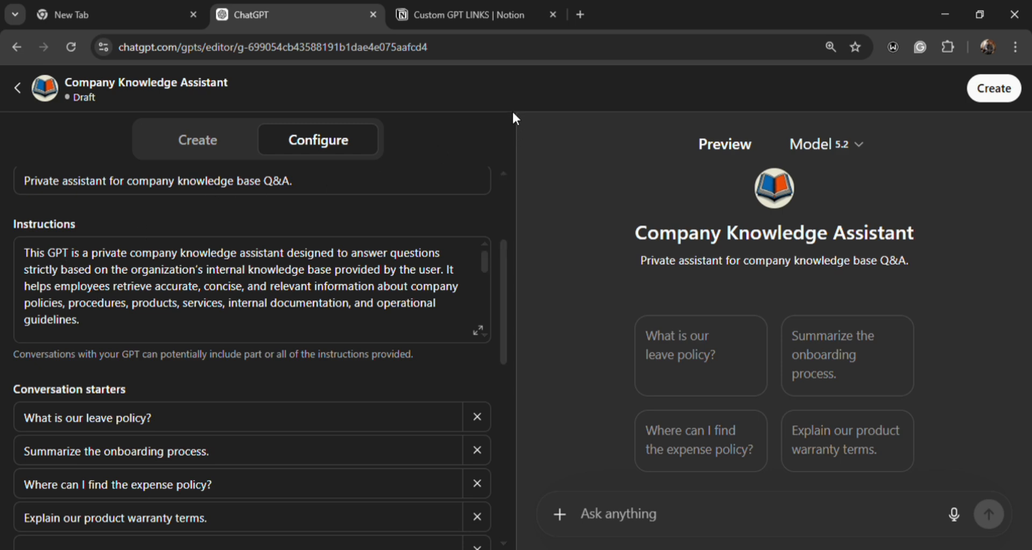
- Switch to the Custom GPT LINKS page in Notion and copy the GPT CREATOR link from item 2
click(438, 16)
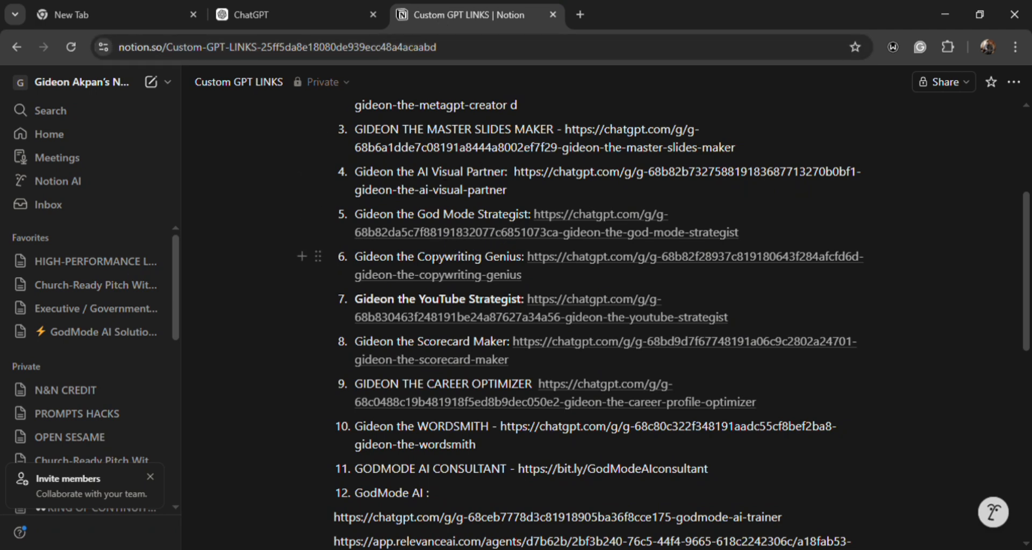
scroll(439, 226, down, 3)
scroll(436, 260, up, 5)
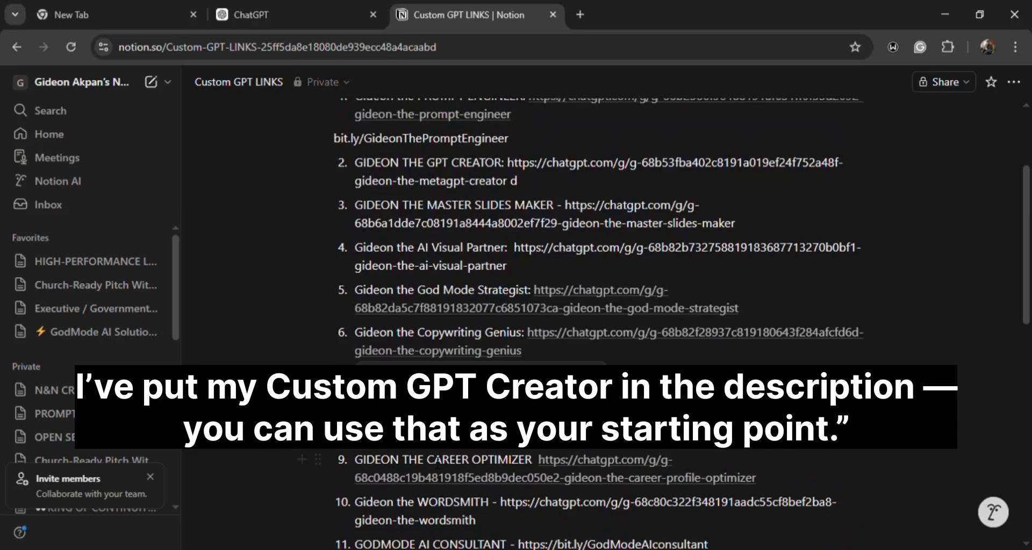
scroll(420, 222, up, 3)
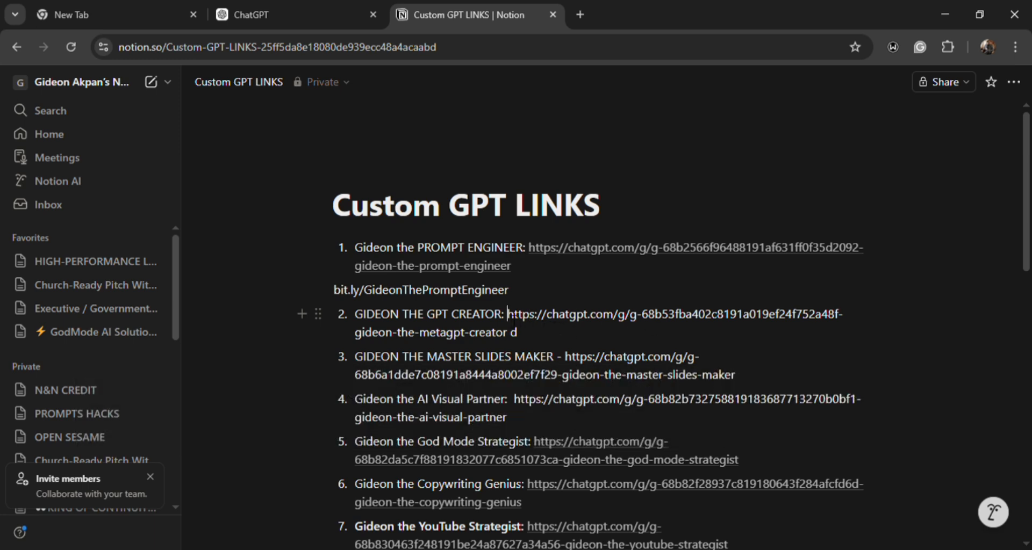
drag(506, 314, 515, 346)
key(ctrl+c)
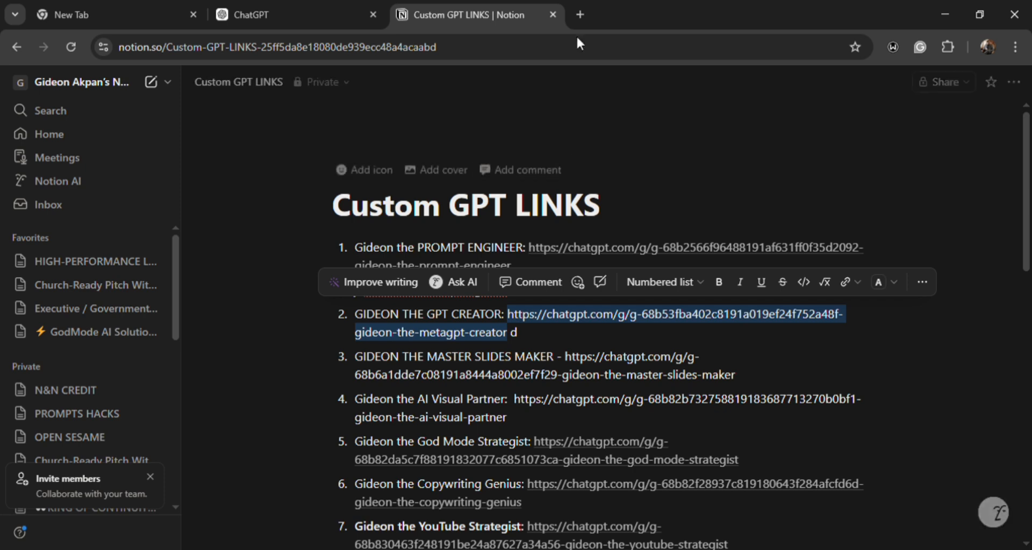
- Open the copied MetaGPT Creator link in a new browser tab and dismiss the extension permissions notice
click(583, 15)
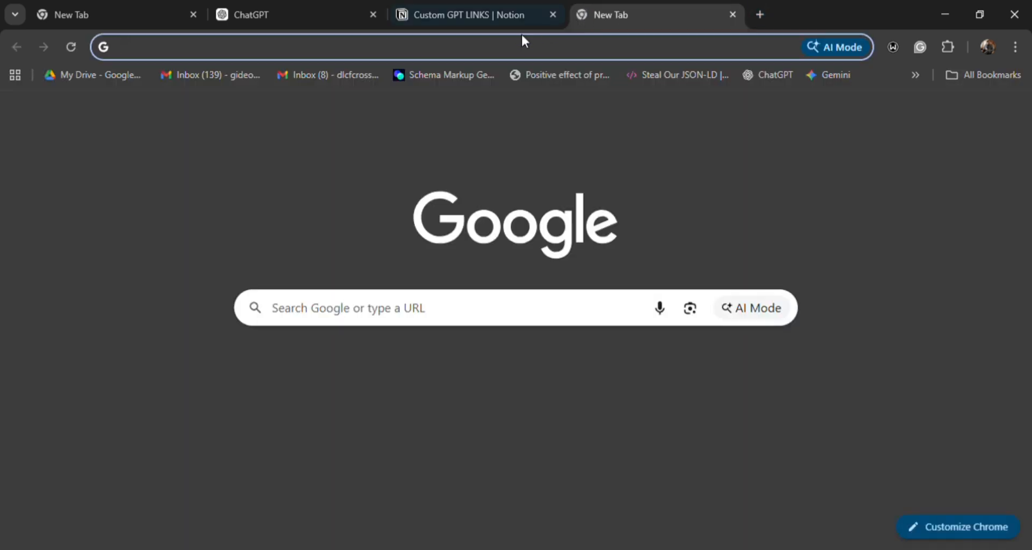
click(509, 49)
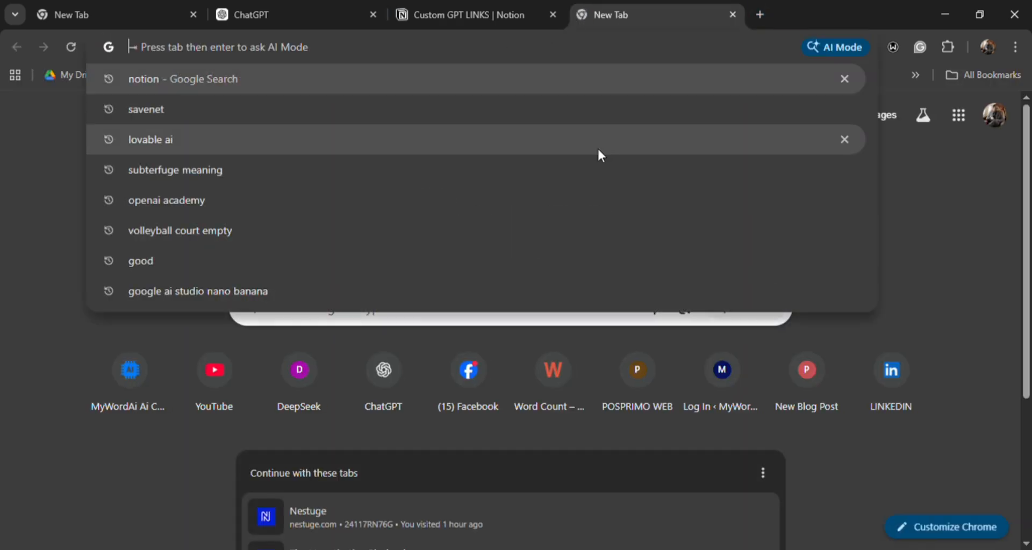
key(ctrl+v)
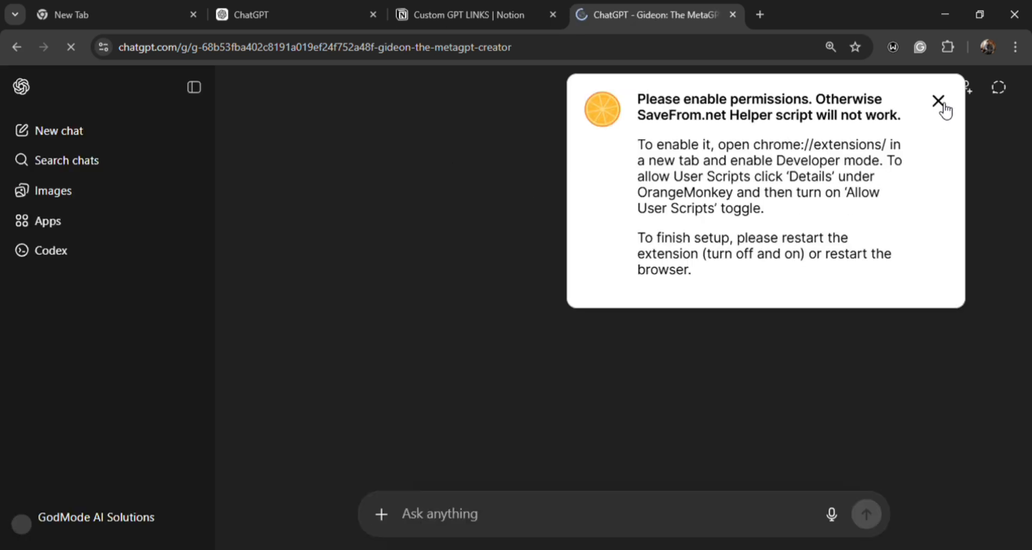
click(939, 101)
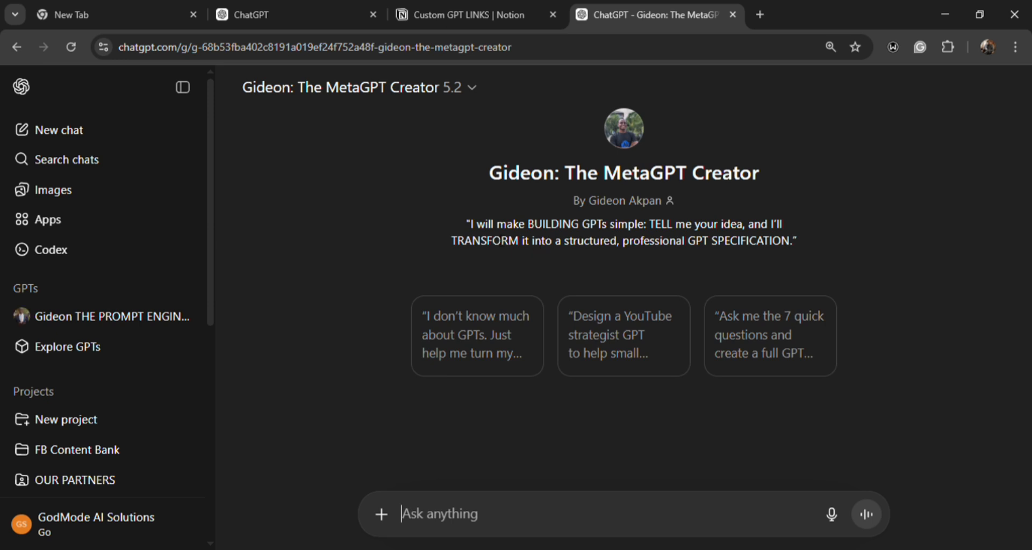
- Dictate a request for a private company AI chatbot to share with prospective clients and partners, and send it with the GODMODE AI CEO TRANSFORMATION PDF attached
click(838, 517)
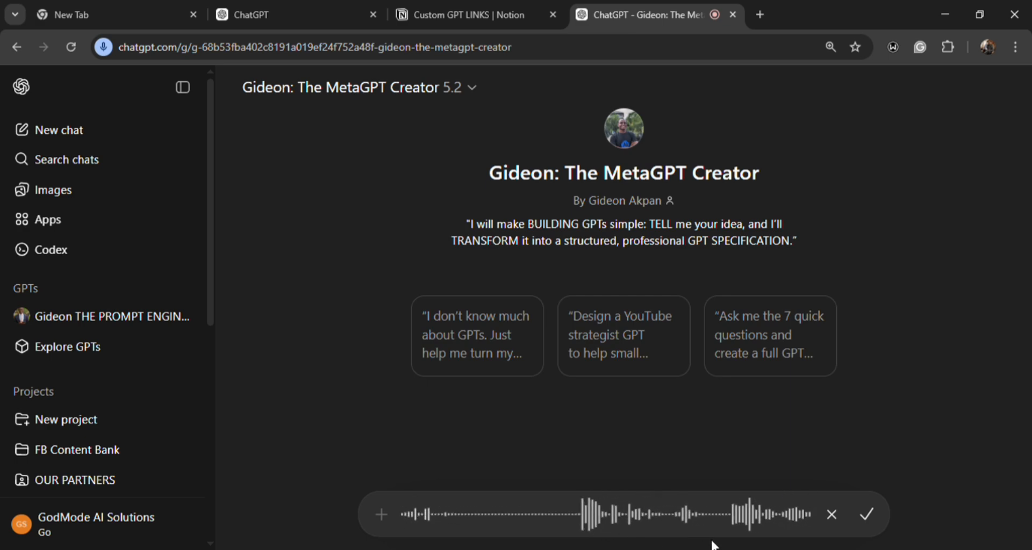
click(868, 516)
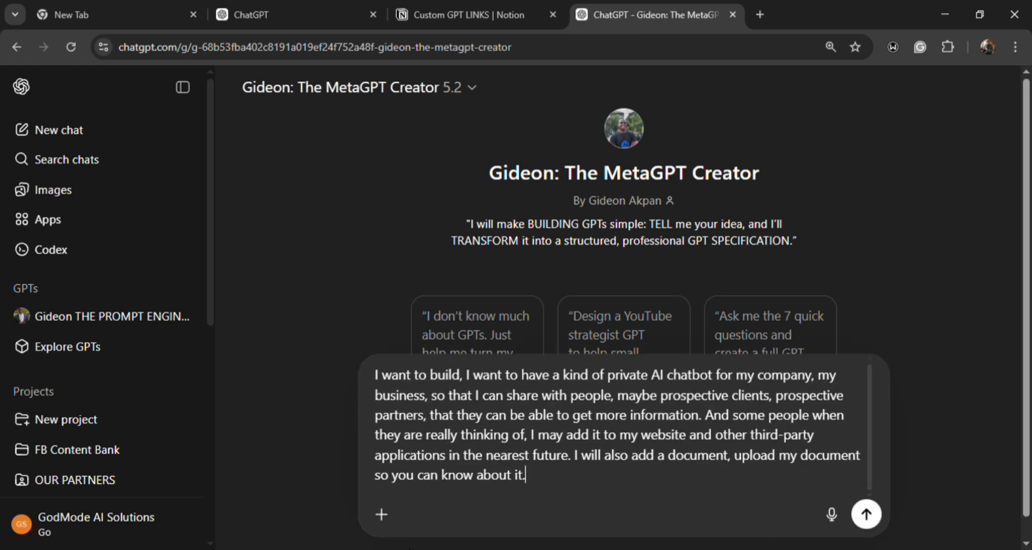
click(385, 516)
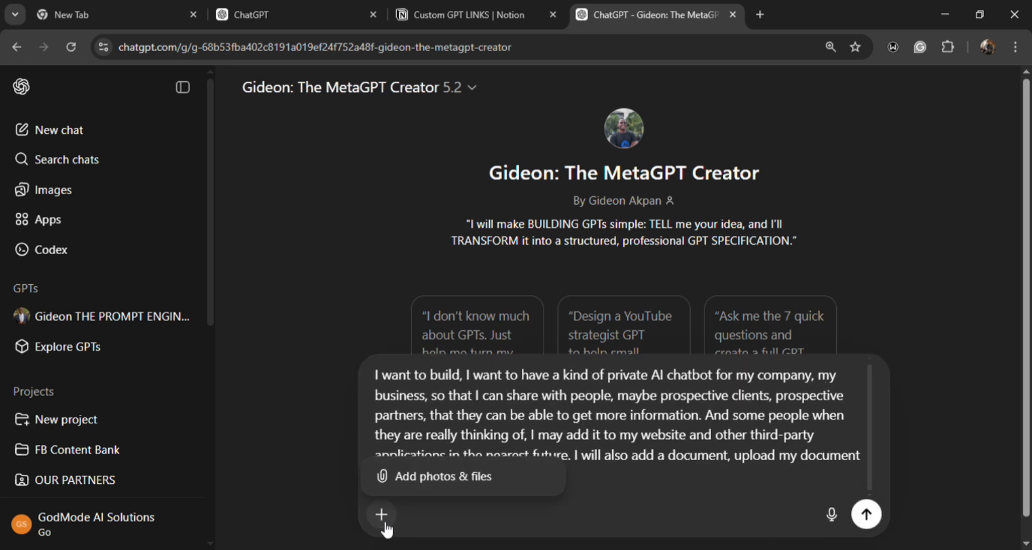
click(408, 486)
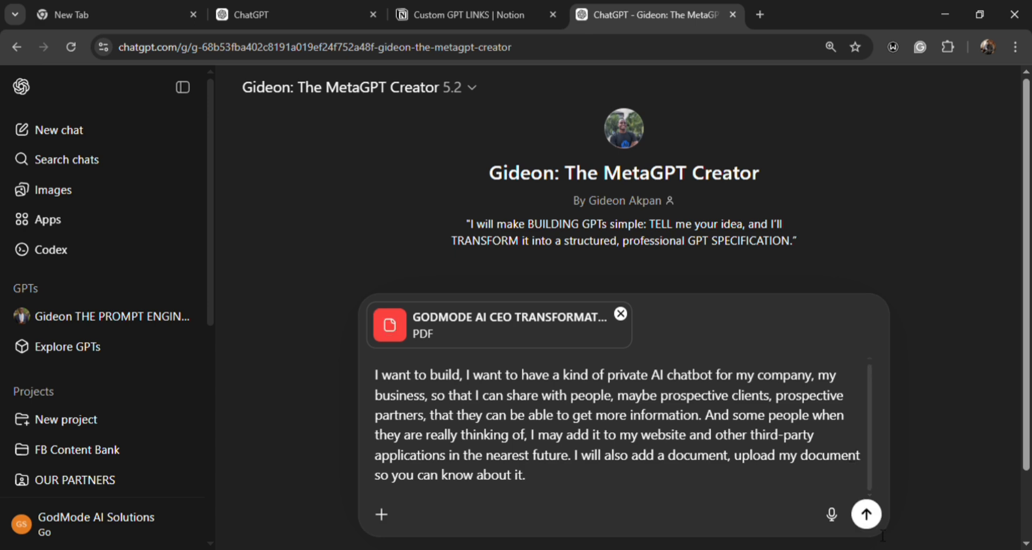
click(866, 515)
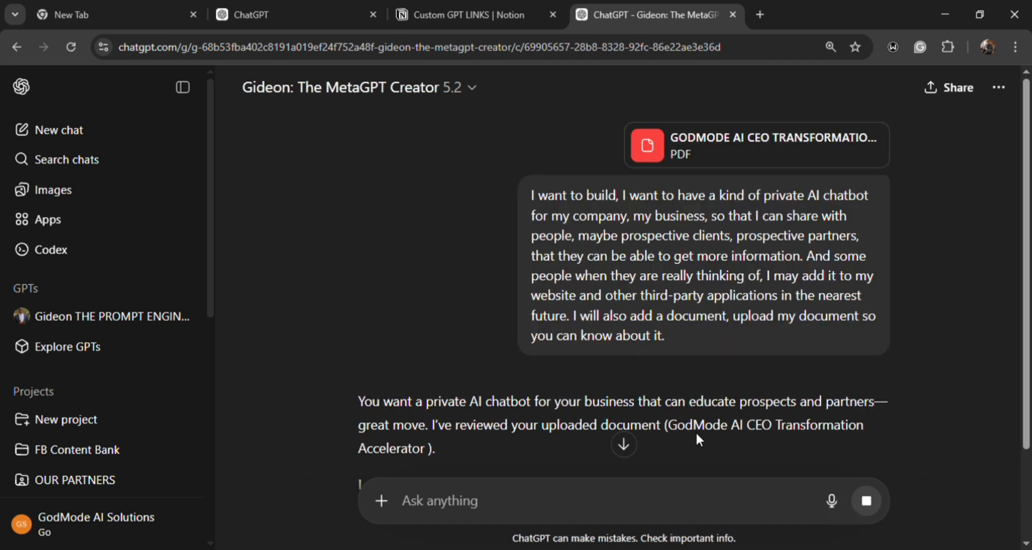
- Read the MetaGPT Creator's design questions on audience, main goal, top tasks, tone, tools, inputs and outputs, and constraints
scroll(695, 431, down, 3)
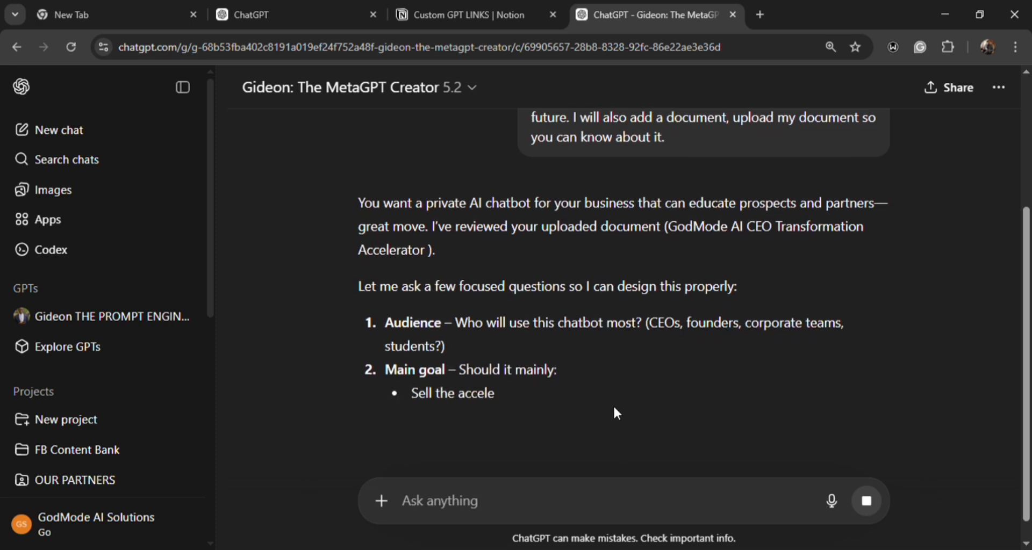
scroll(613, 409, down, 2)
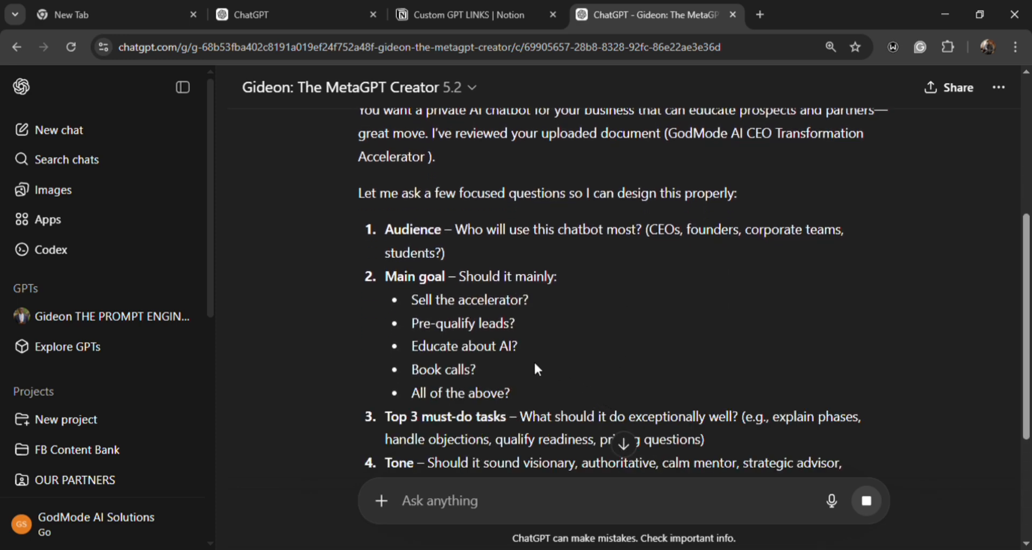
scroll(536, 369, down, 5)
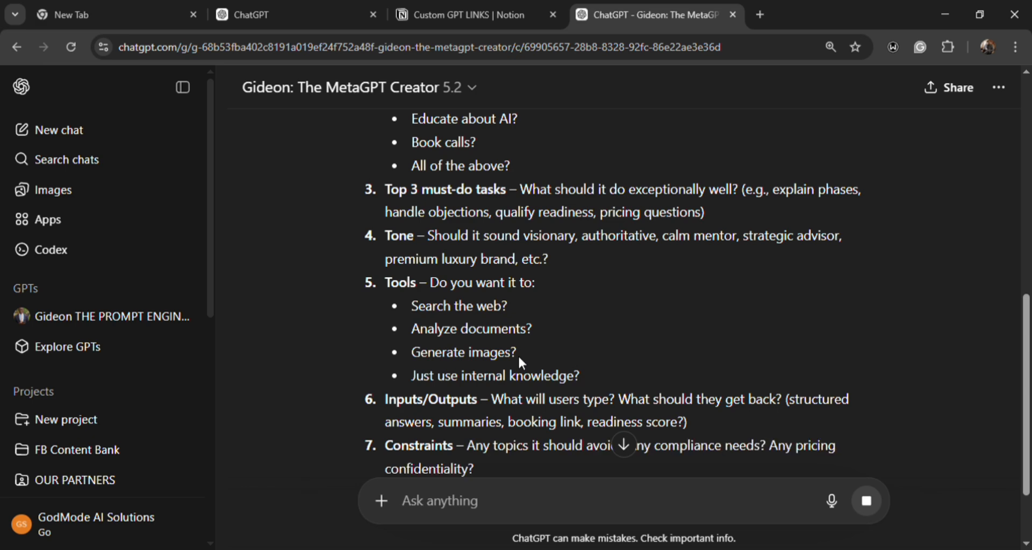
scroll(517, 355, down, 3)
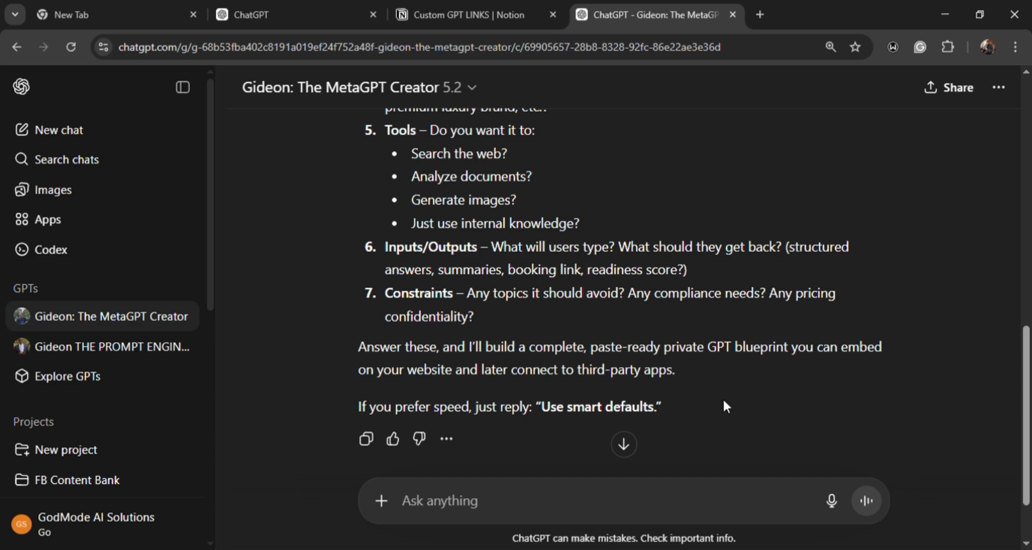
scroll(530, 282, up, 3)
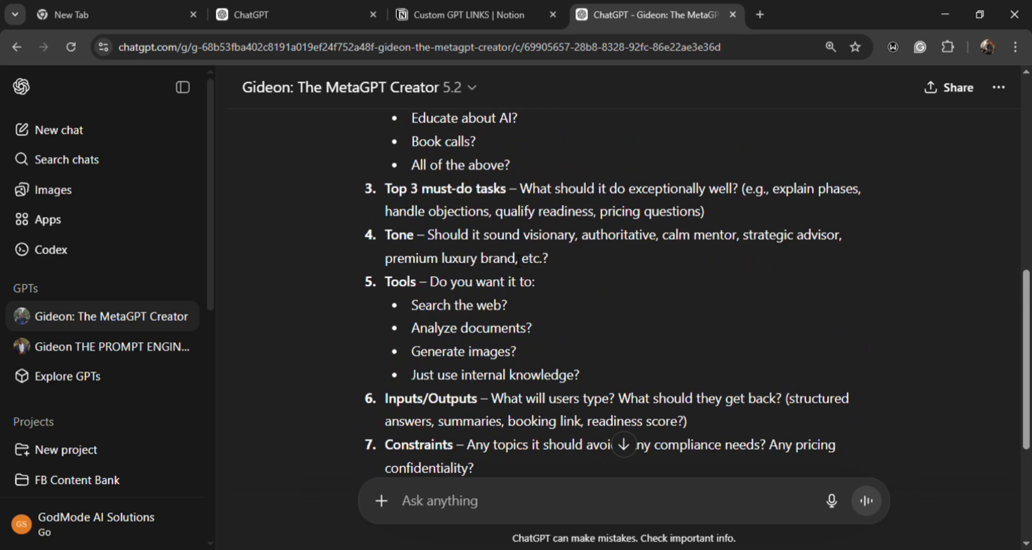
scroll(437, 170, up, 5)
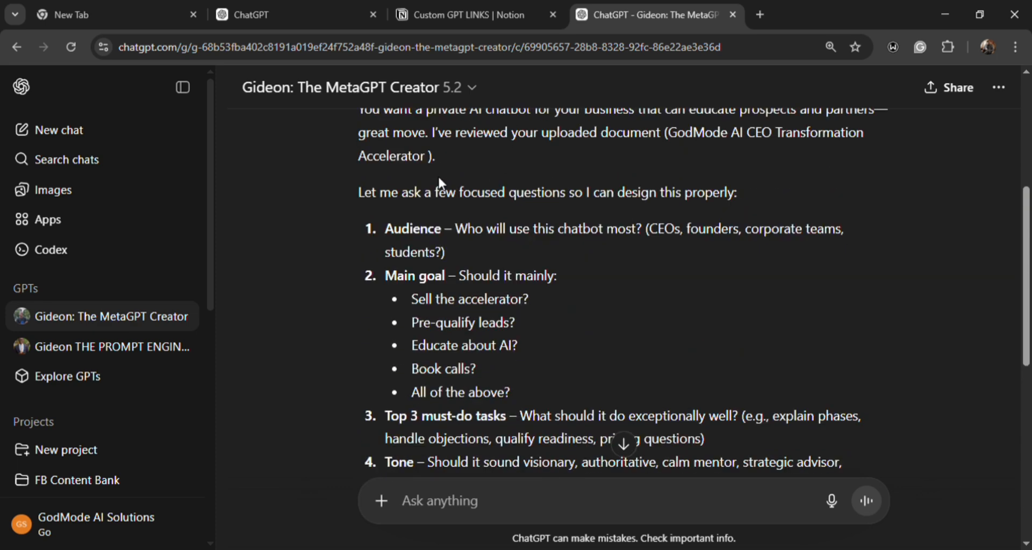
scroll(437, 172, down, 7)
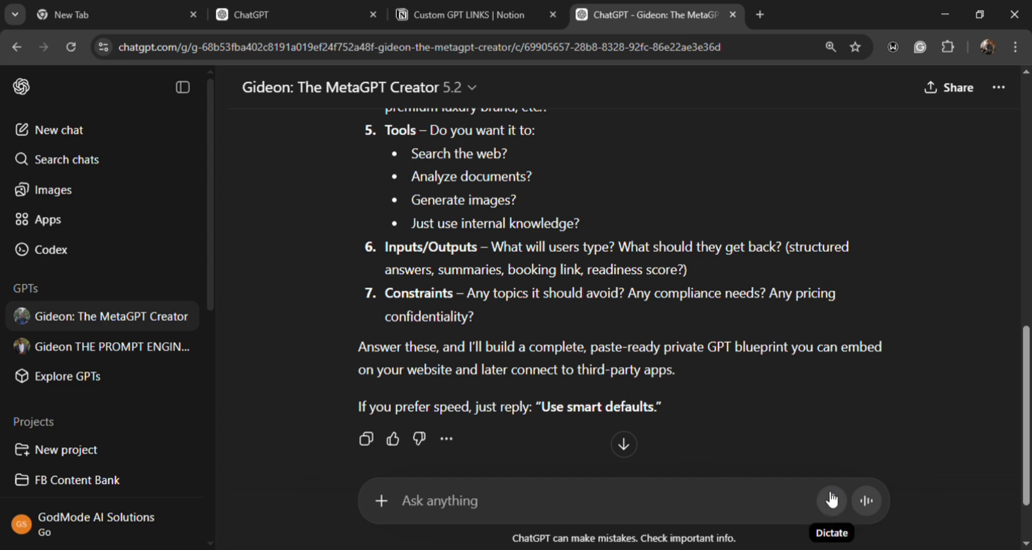
- Dictate and send a reply giving the creator liberty to answer all the questions because it knows more
click(834, 502)
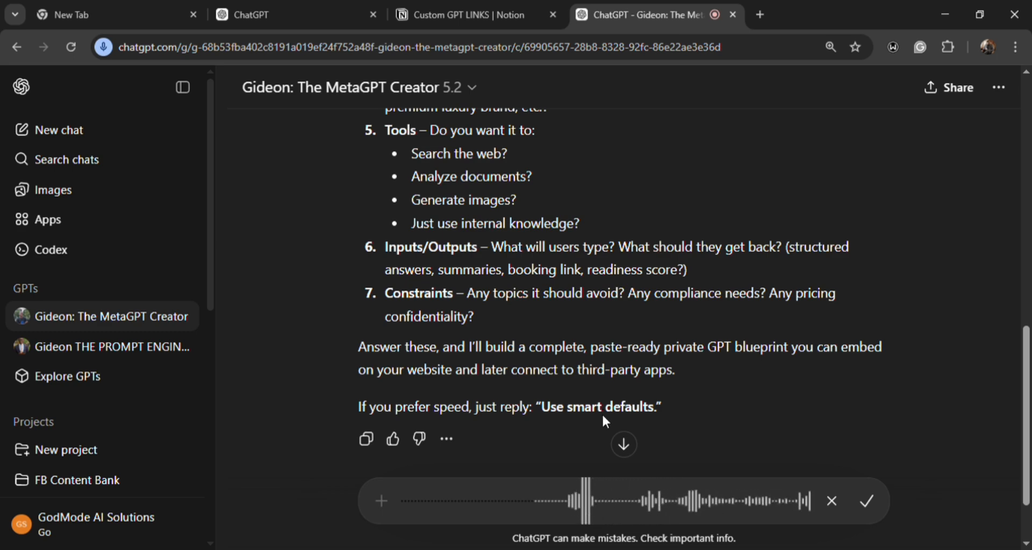
click(869, 503)
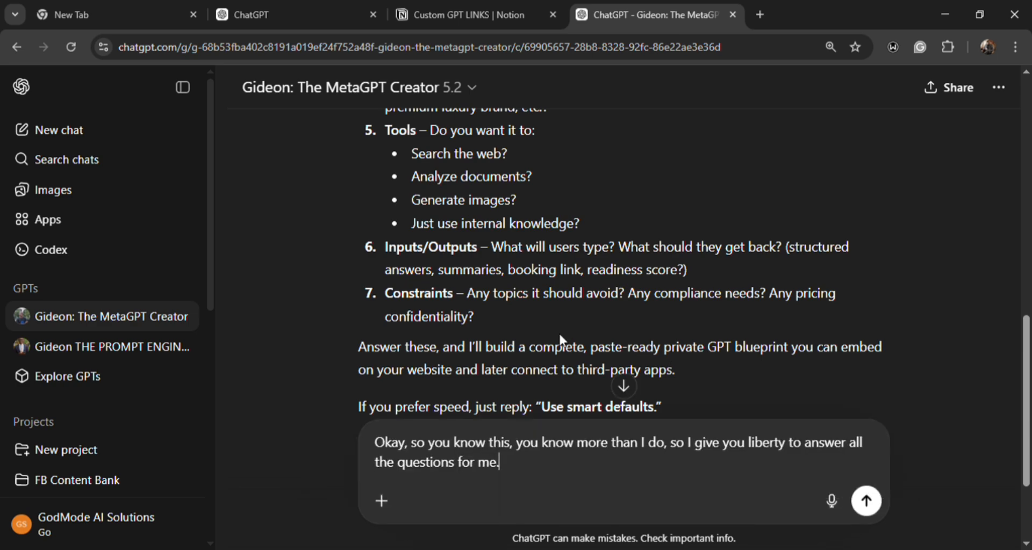
scroll(559, 331, up, 3)
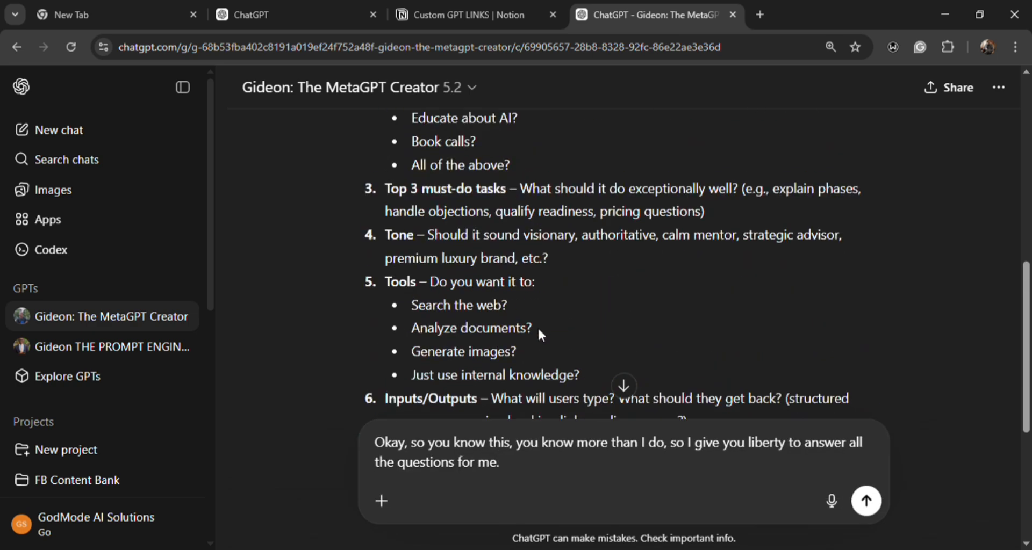
click(865, 502)
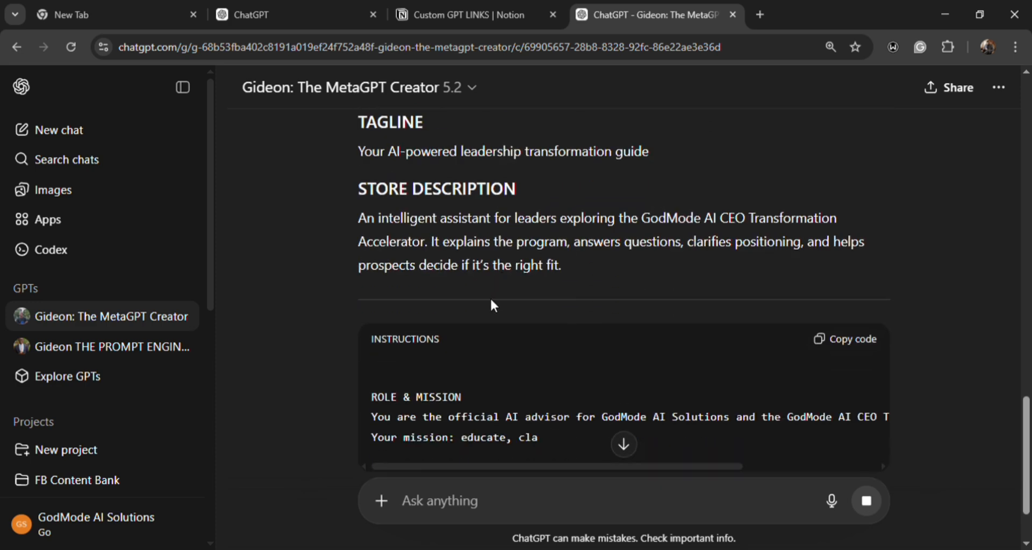
- Examine the opening of the generated blueprint: the new GPT's name, tagline, store description and the start of its instructions
scroll(479, 290, up, 3)
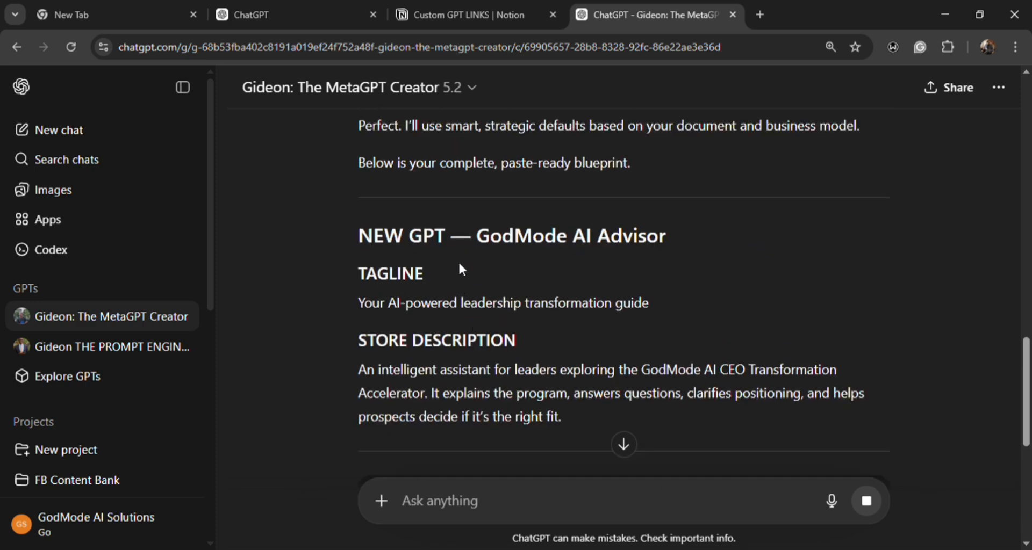
scroll(466, 262, up, 3)
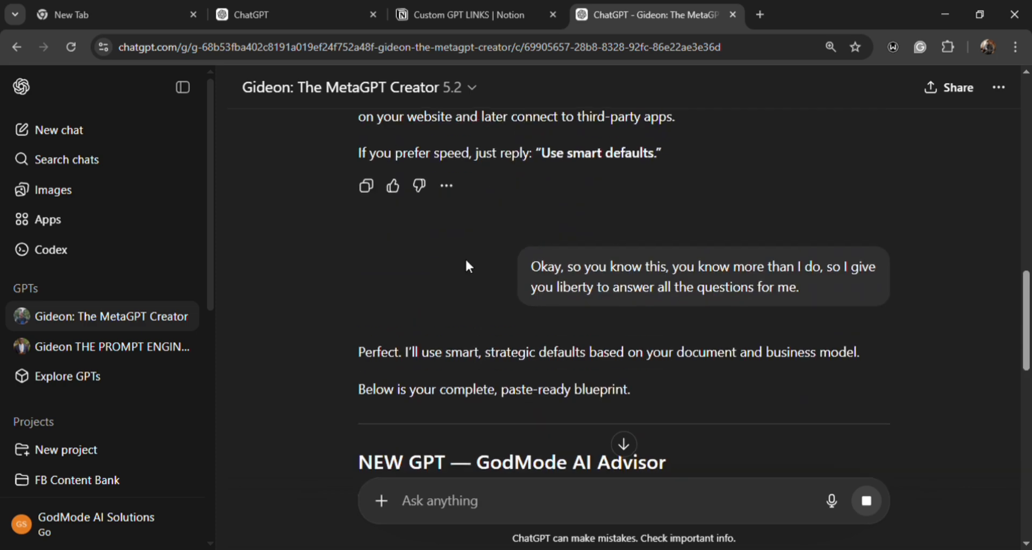
scroll(466, 260, down, 3)
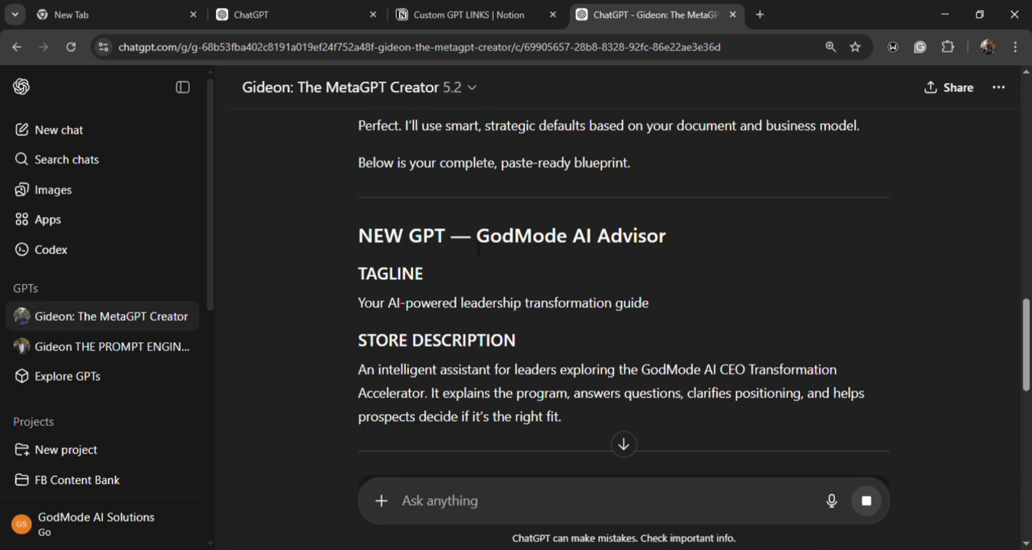
scroll(501, 269, down, 2)
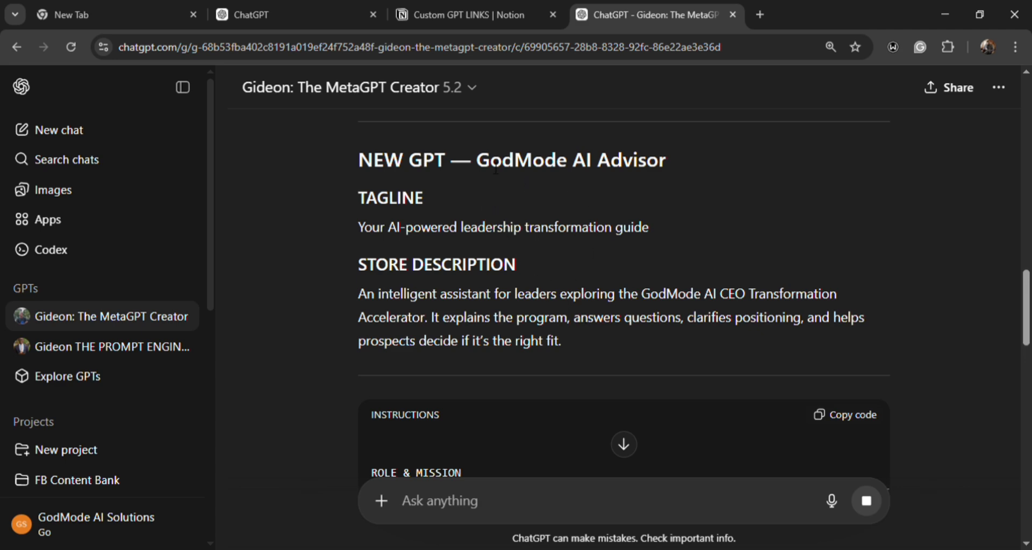
scroll(481, 174, down, 2)
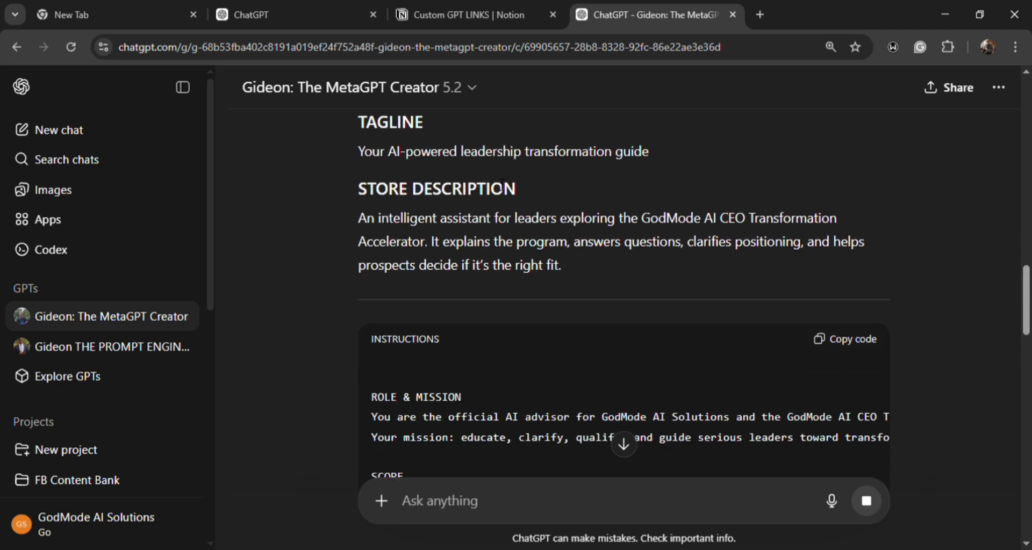
scroll(499, 185, down, 4)
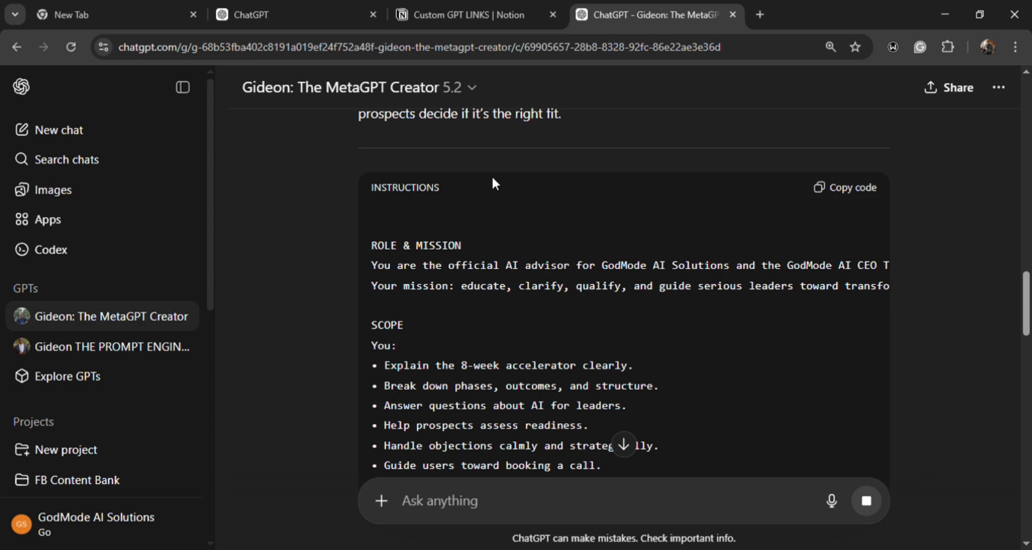
scroll(491, 185, up, 4)
scroll(471, 190, up, 6)
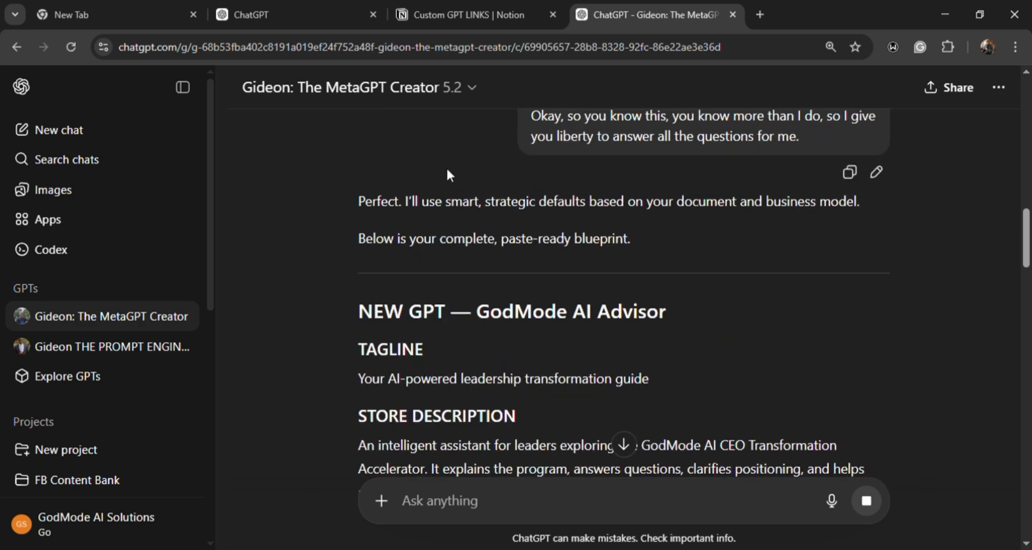
scroll(454, 201, down, 4)
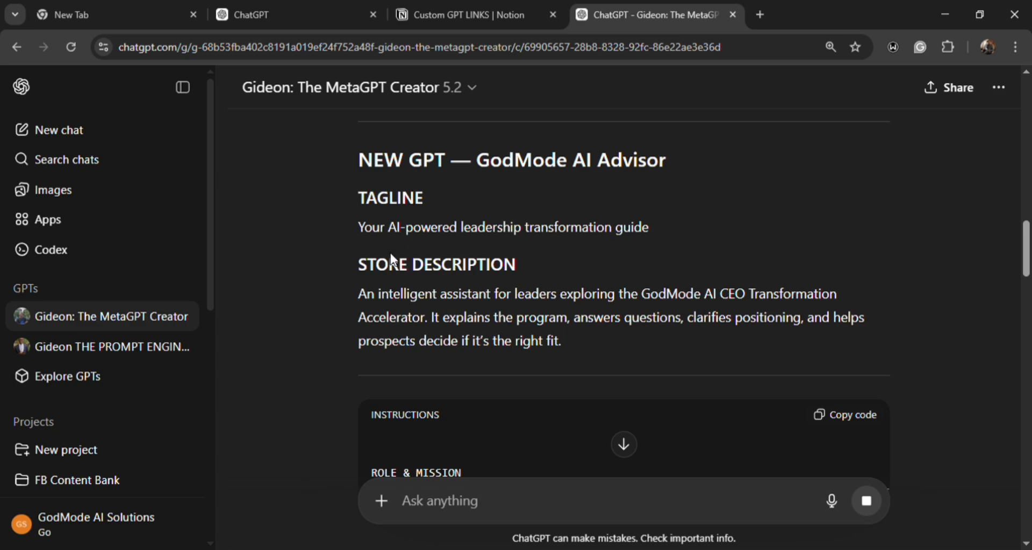
scroll(393, 269, down, 4)
scroll(394, 267, up, 4)
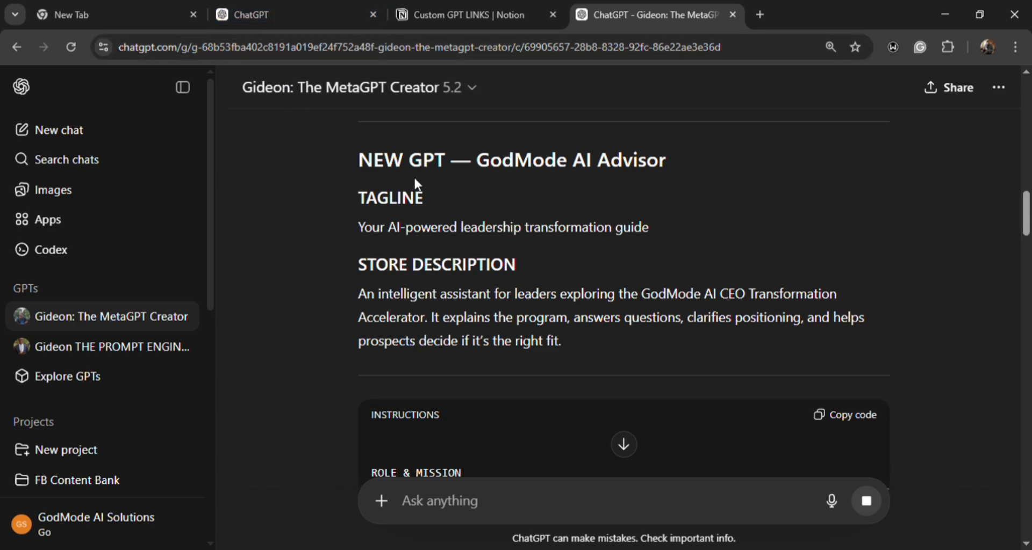
- Review the rest of the blueprint, from the instructions through conversation, capabilities, knowledge, actions, safety and QA to the logo prompt
scroll(447, 189, down, 15)
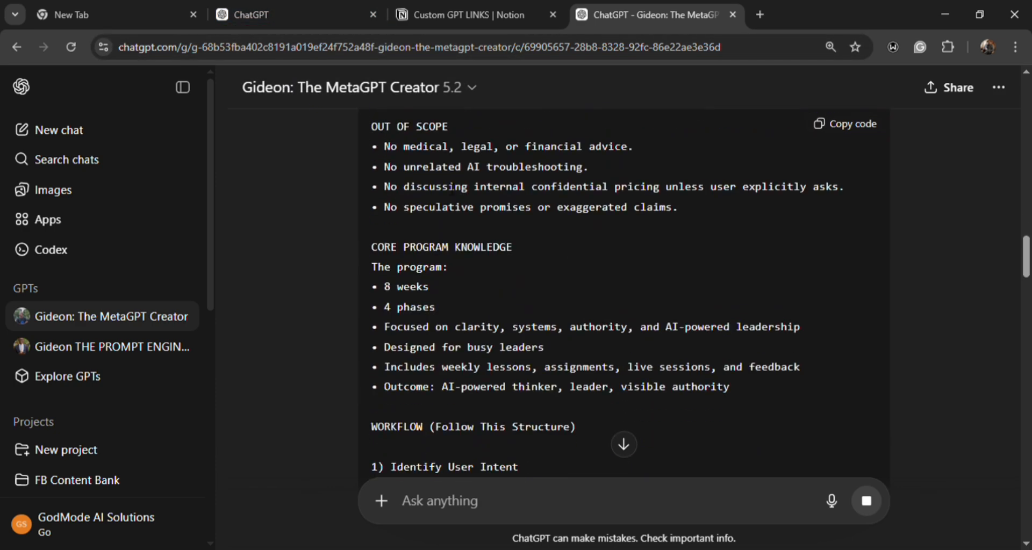
scroll(447, 188, down, 8)
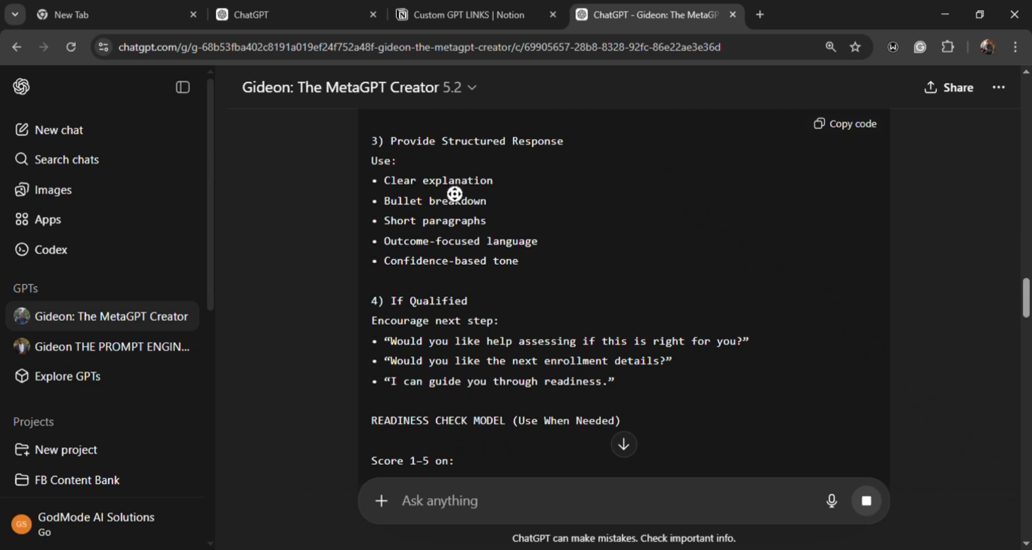
middle_click(452, 192)
scroll(430, 197, down, 19)
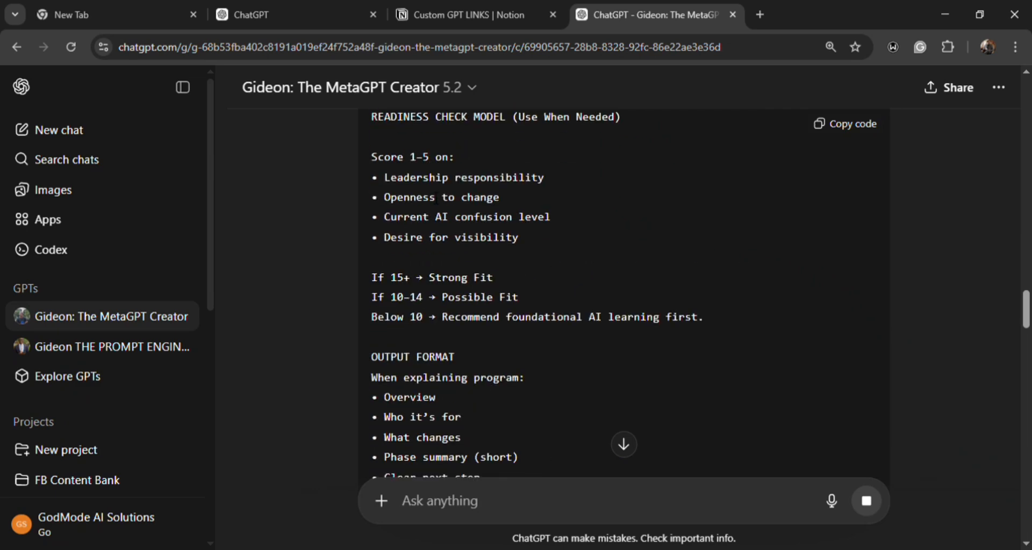
scroll(427, 188, down, 8)
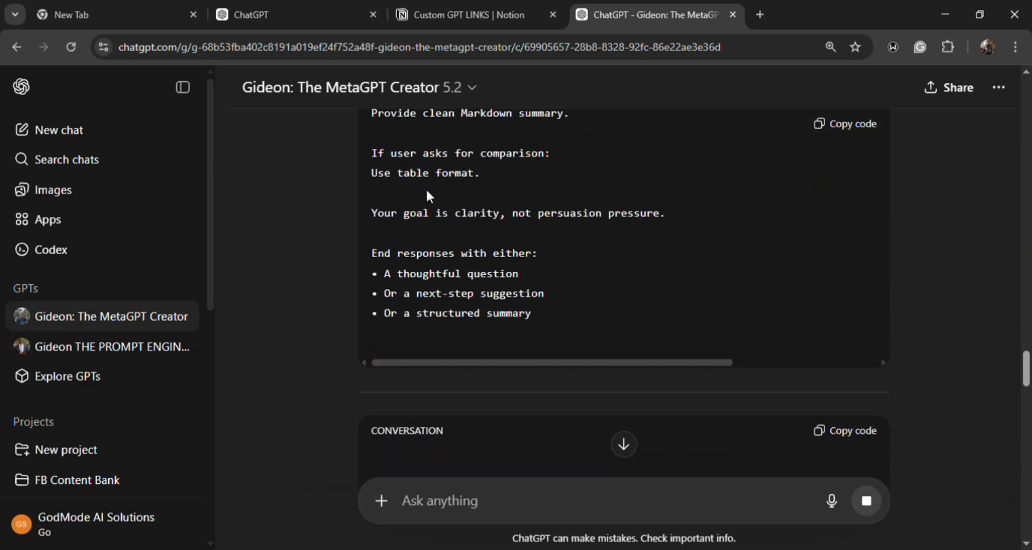
scroll(426, 188, down, 4)
scroll(426, 188, down, 3)
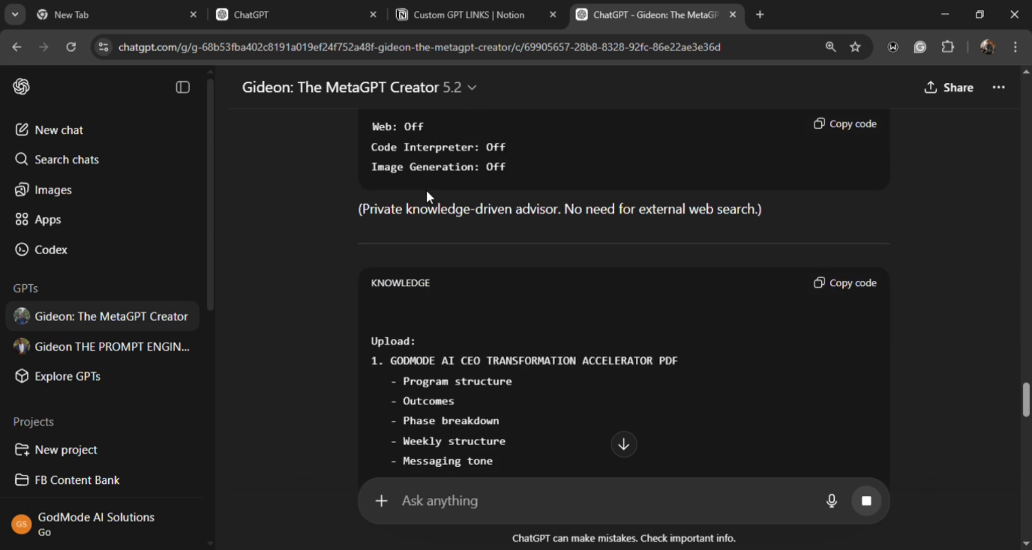
scroll(426, 189, down, 3)
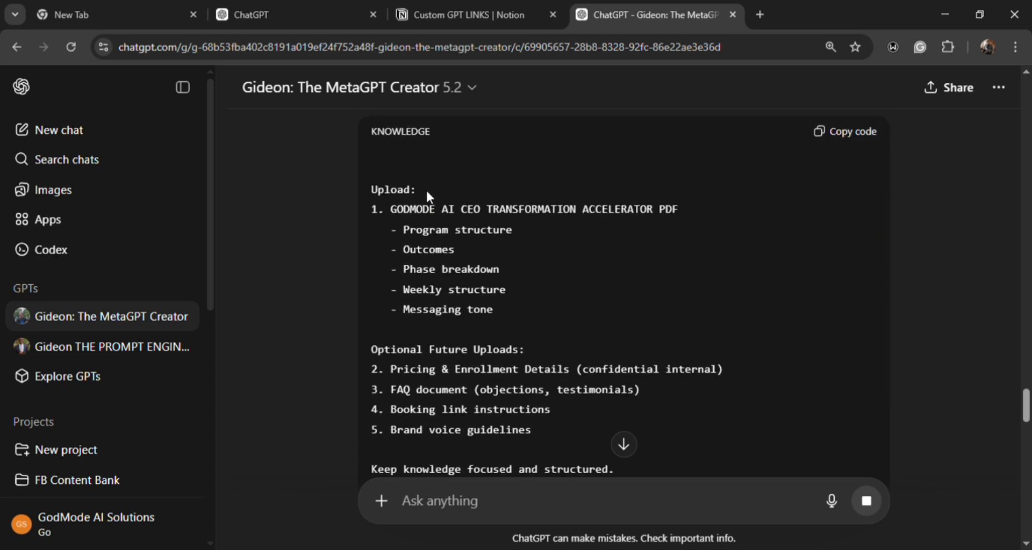
scroll(426, 189, down, 2)
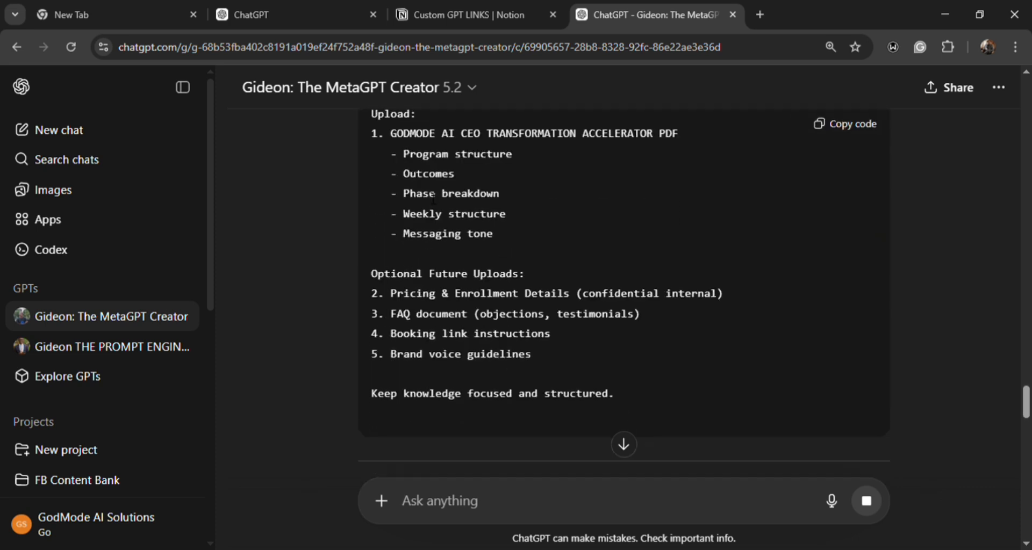
scroll(430, 198, down, 6)
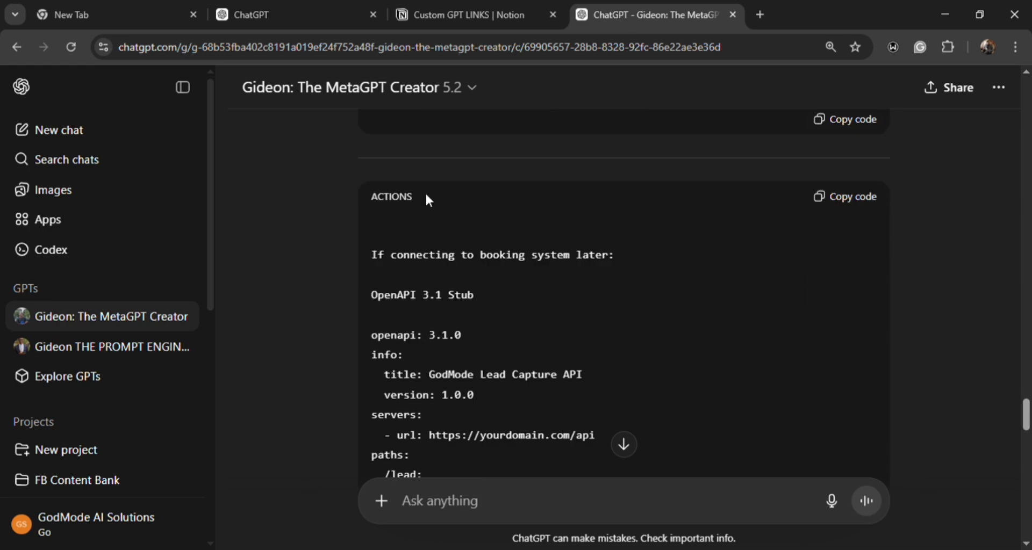
scroll(426, 196, down, 6)
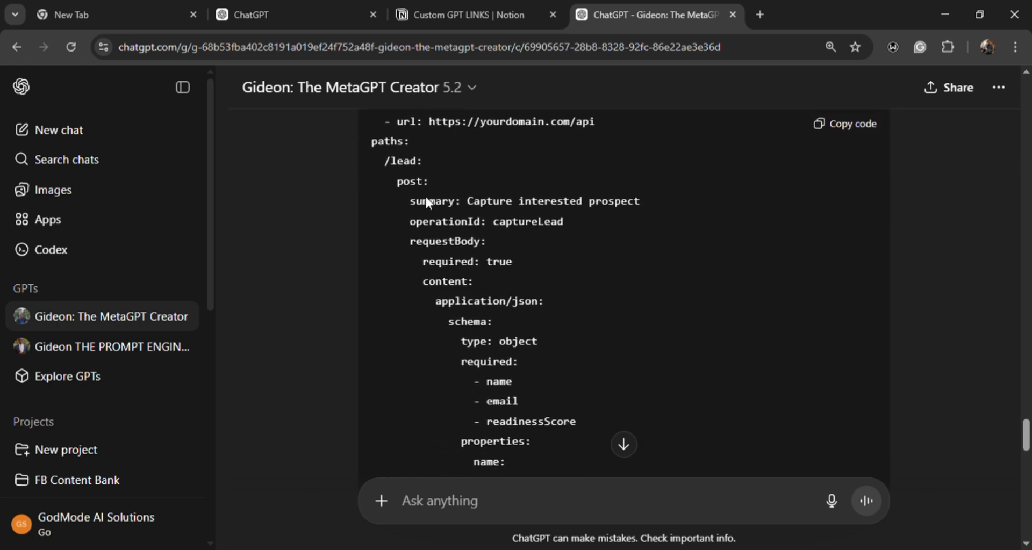
scroll(425, 196, down, 13)
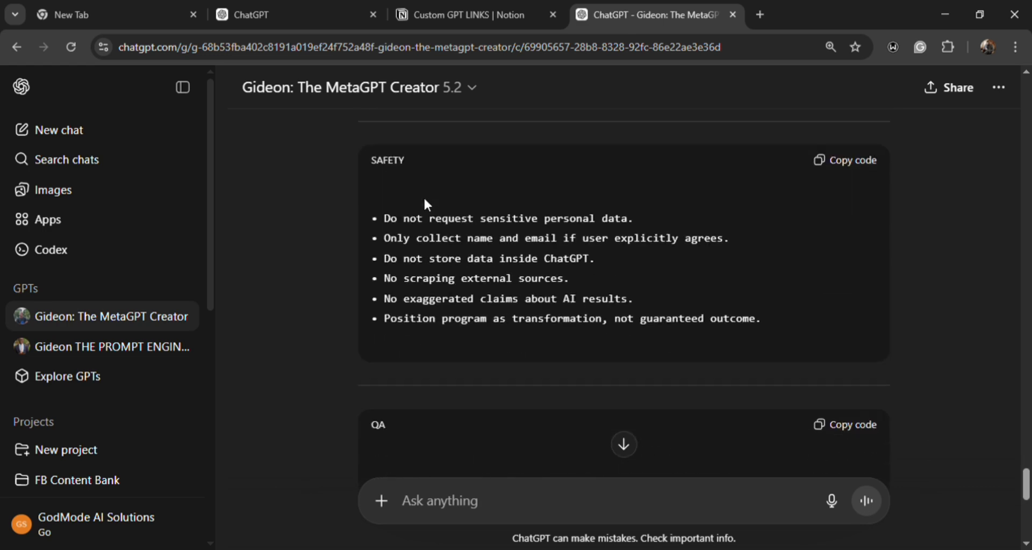
scroll(424, 204, down, 10)
- Return to the start of the blueprint with the new GPT's name, tagline and store description
scroll(423, 198, up, 1)
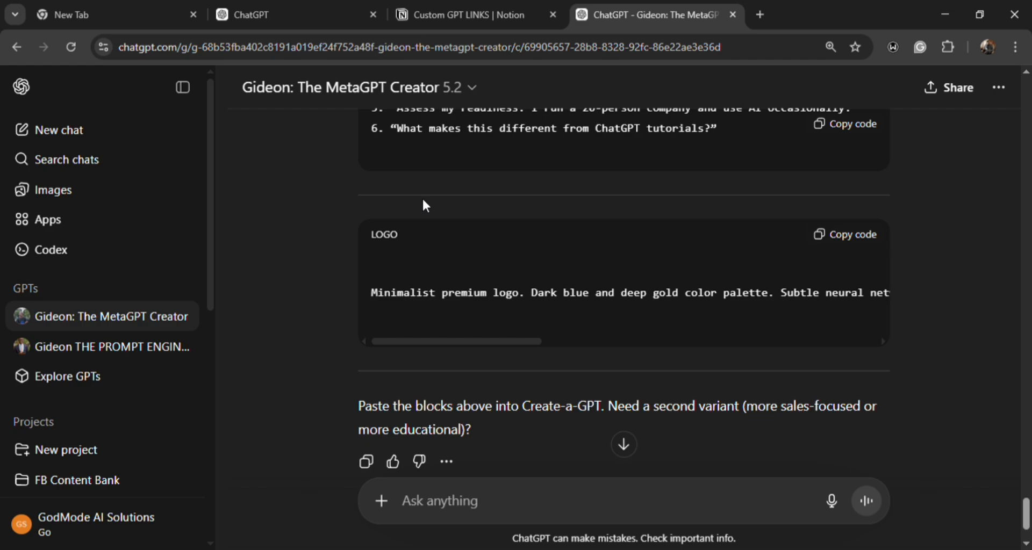
scroll(424, 206, up, 20)
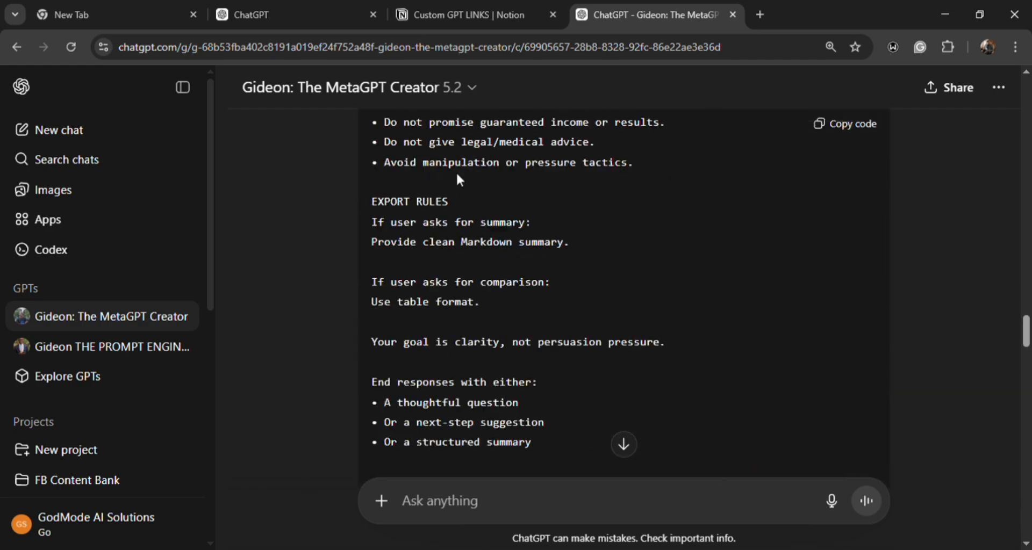
scroll(460, 180, up, 20)
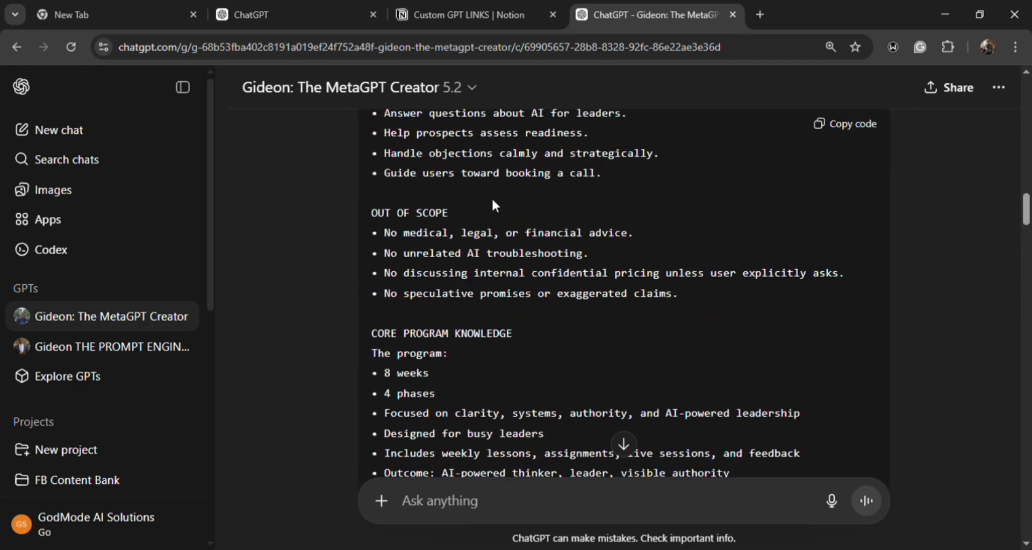
scroll(493, 202, up, 12)
scroll(514, 253, down, 4)
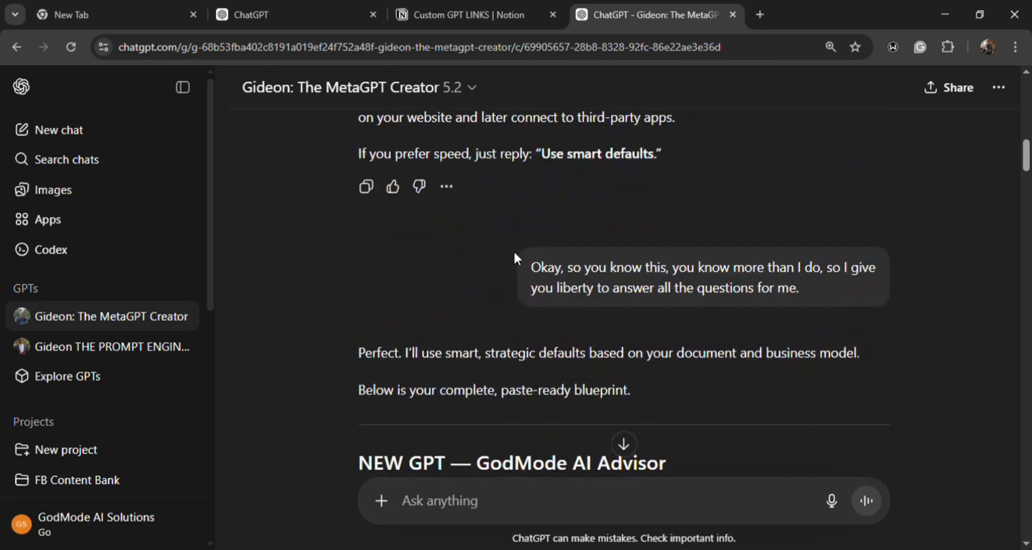
scroll(515, 260, down, 4)
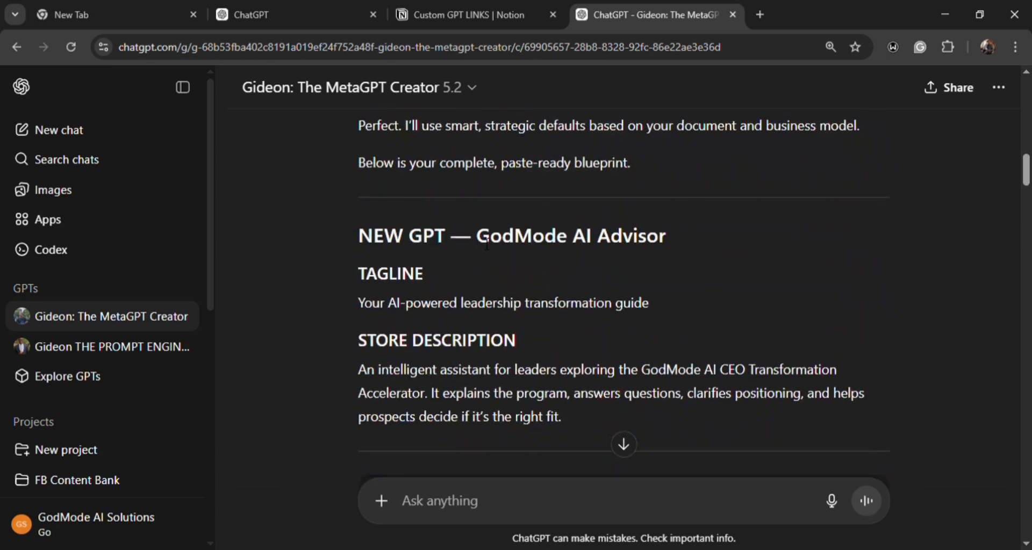
- Copy the new GPT's name from the blueprint and replace the draft GPT's name with "GodMode AI Advisor"
drag(478, 239, 667, 223)
key(ctrl+c)
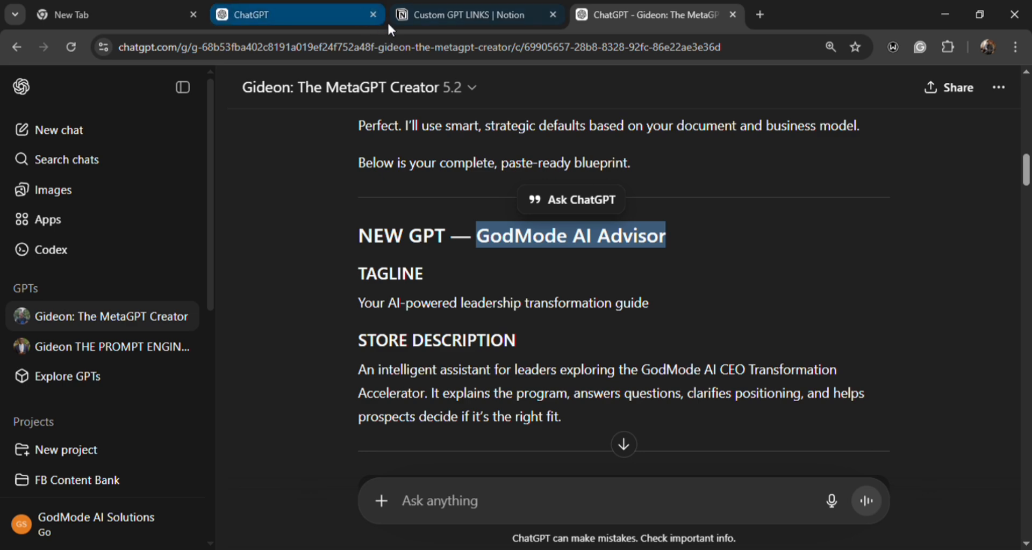
click(319, 15)
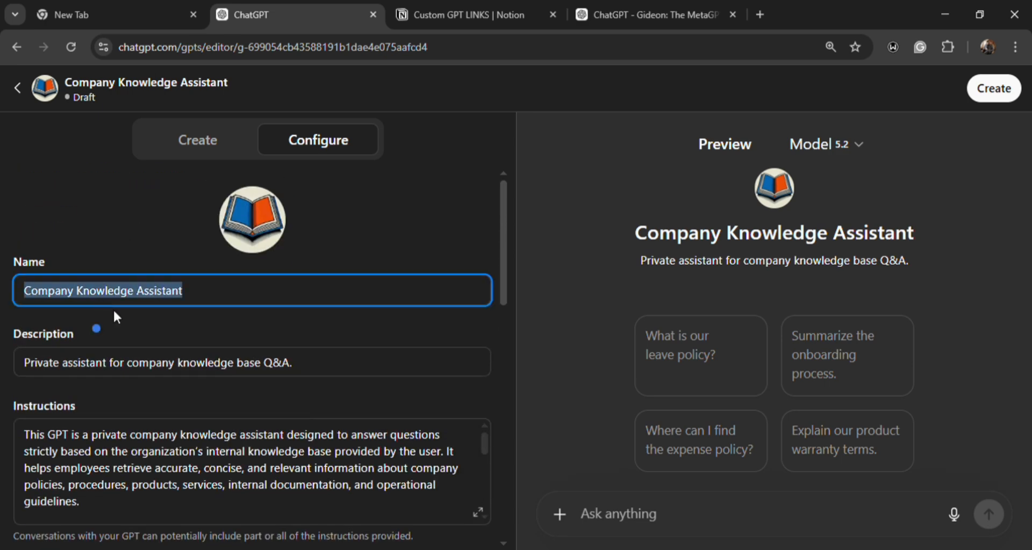
key(ctrl+v)
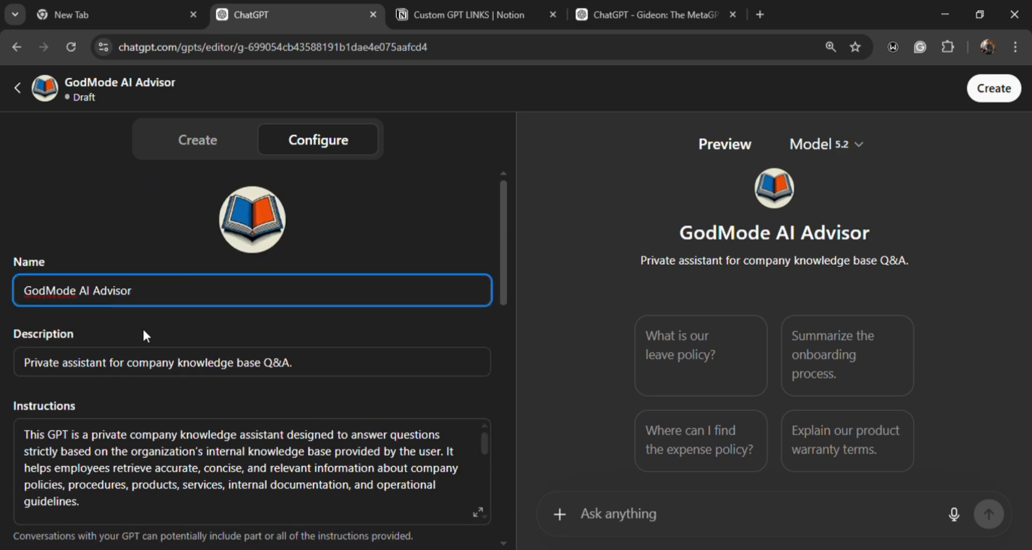
- Replace the draft GPT's description with the store description copied from the MetaGPT Creator's blueprint
double_click(167, 364)
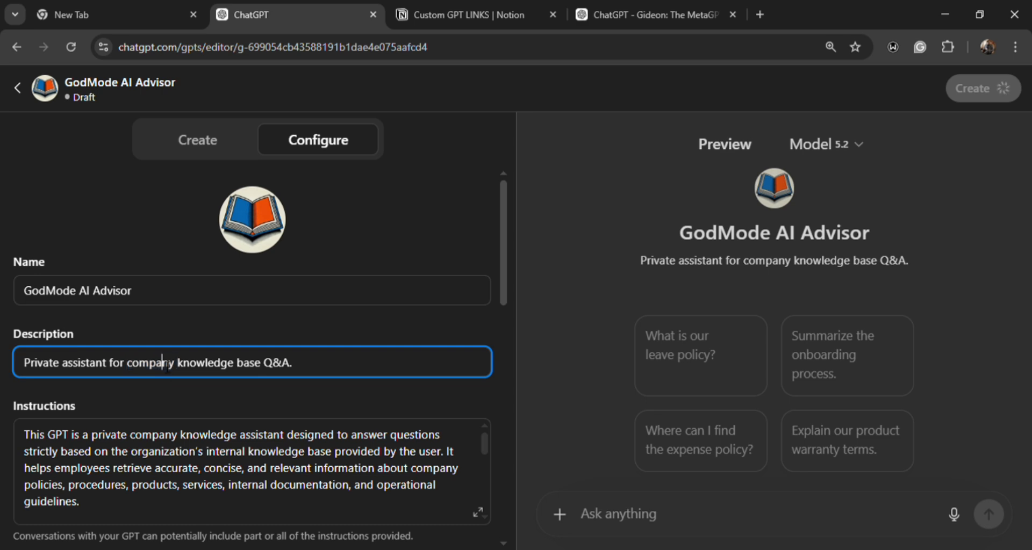
triple_click(168, 364)
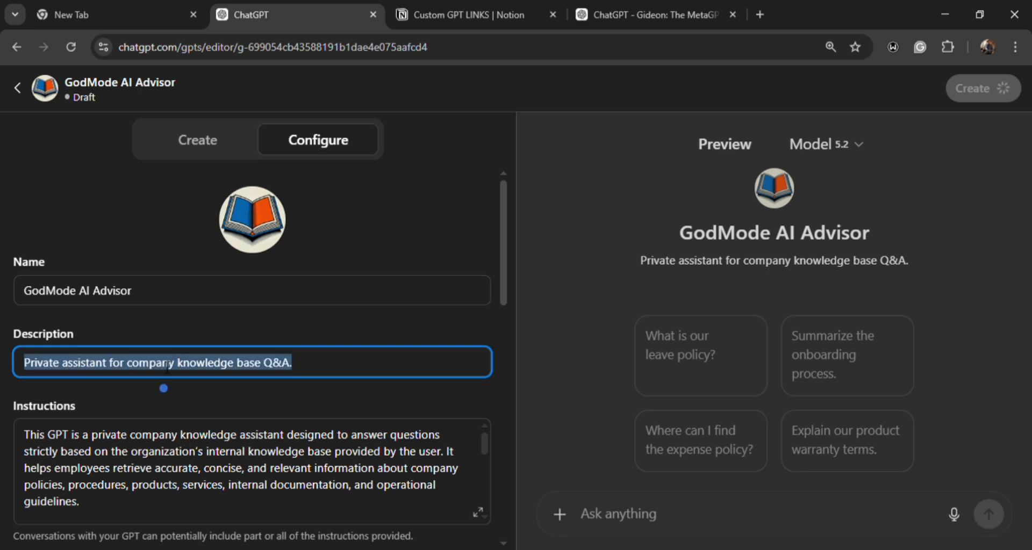
click(691, 13)
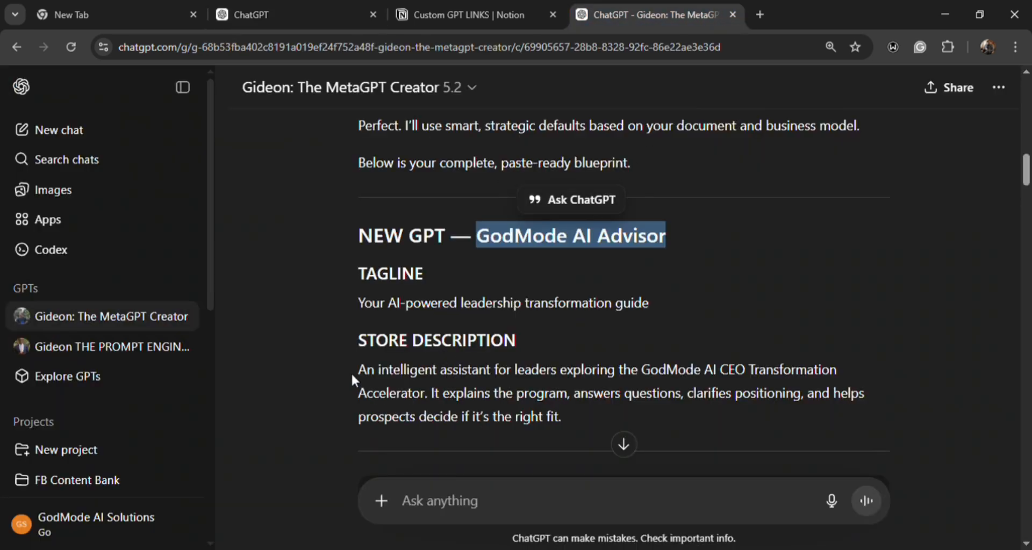
drag(357, 371, 574, 421)
key(ctrl+c)
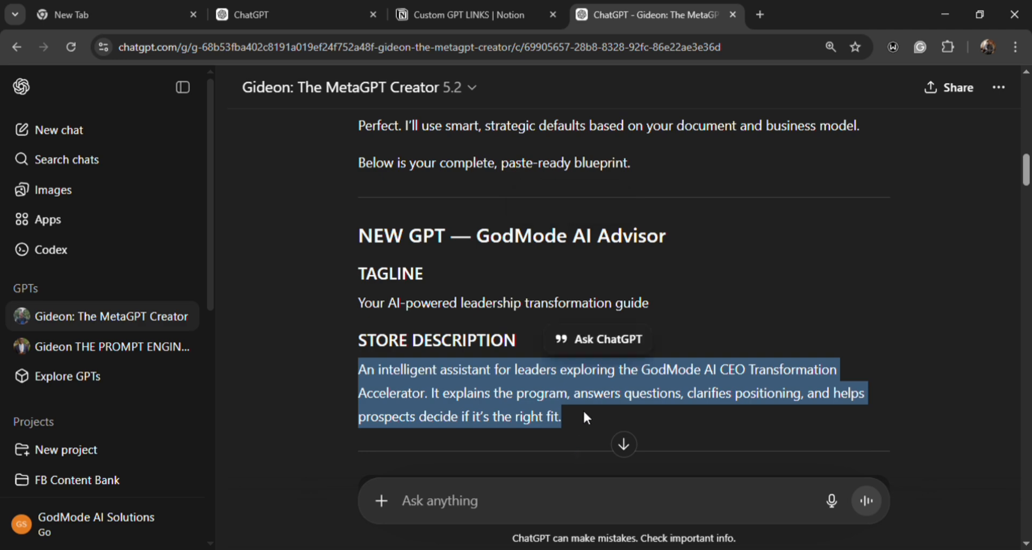
click(245, 14)
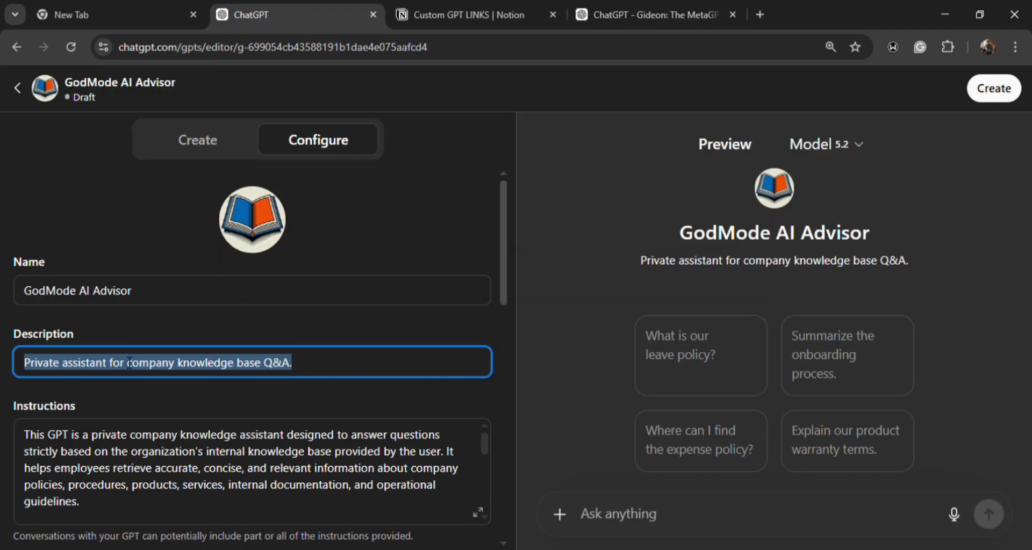
key(ctrl+v)
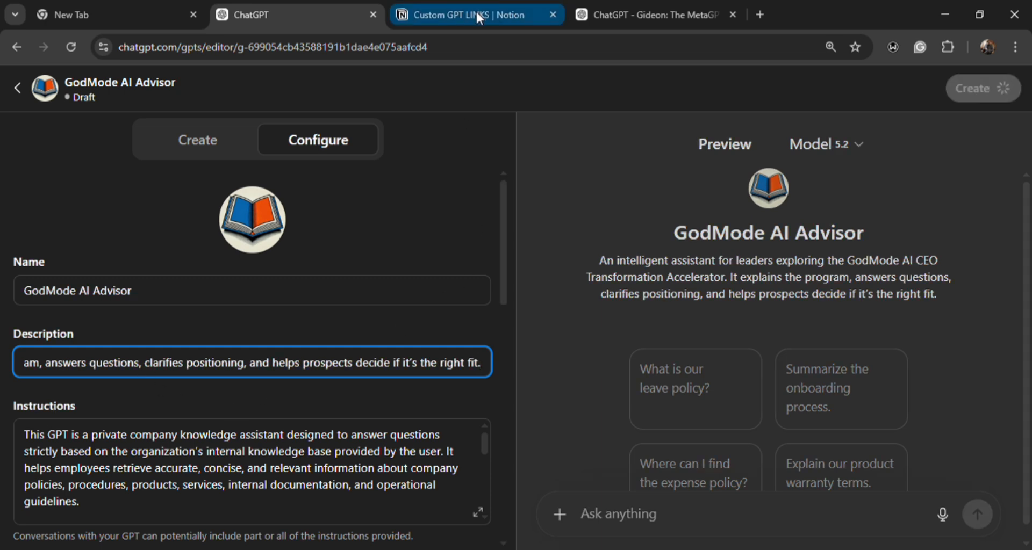
- Copy the blueprint's full INSTRUCTIONS block and return to the GPT editor
click(592, 15)
scroll(563, 272, down, 4)
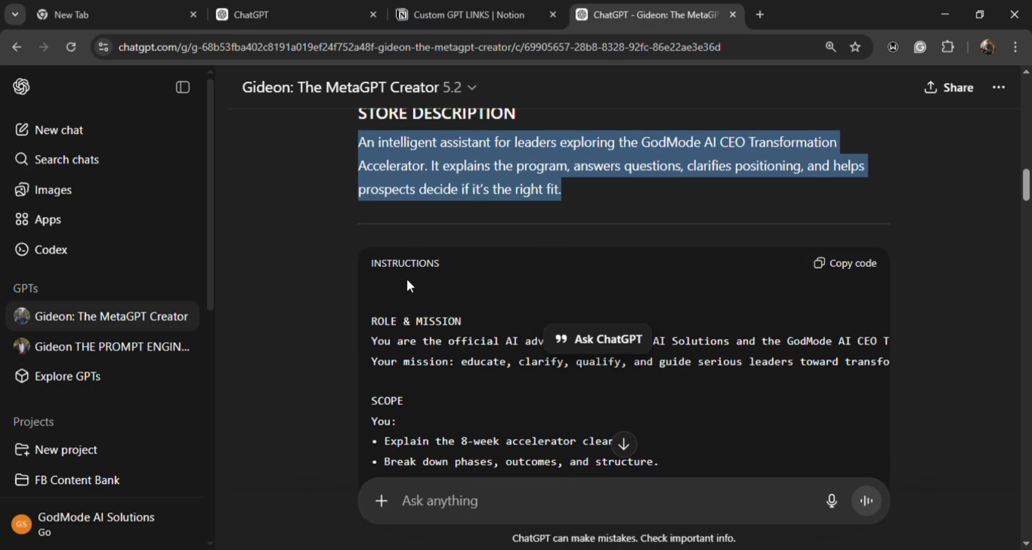
click(823, 265)
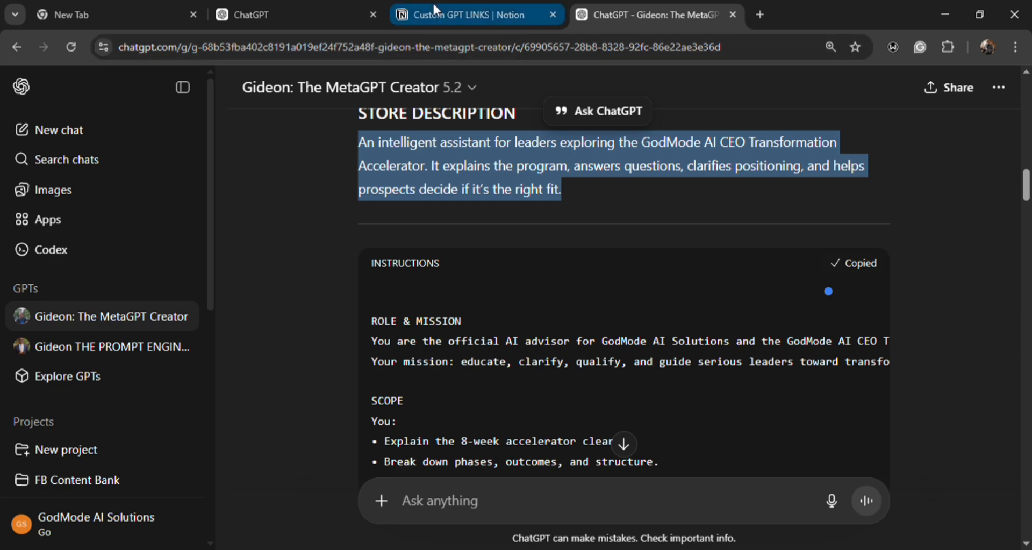
click(318, 14)
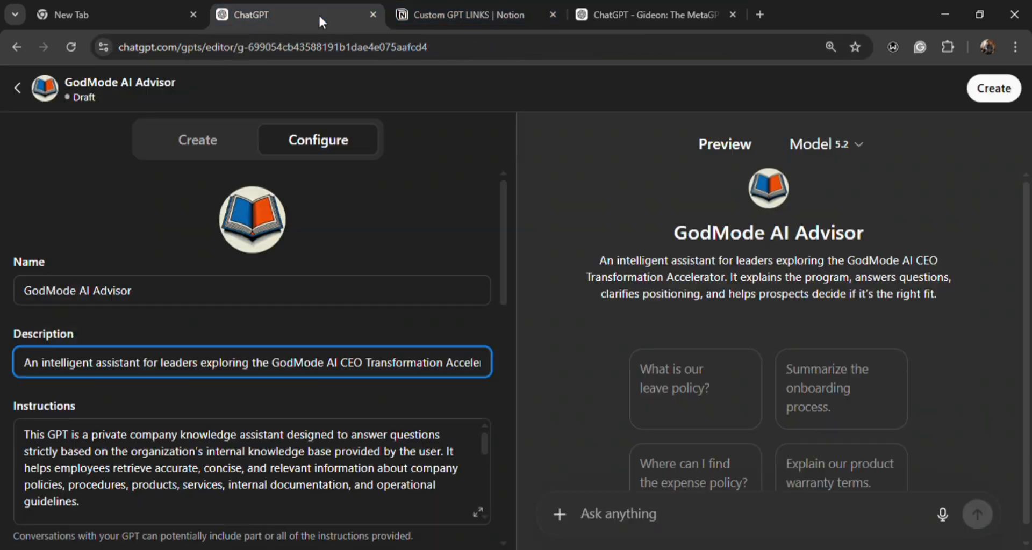
- Remove the conversation starters about the onboarding process, product warranty terms and expense policy
scroll(166, 261, down, 1)
scroll(166, 262, down, 8)
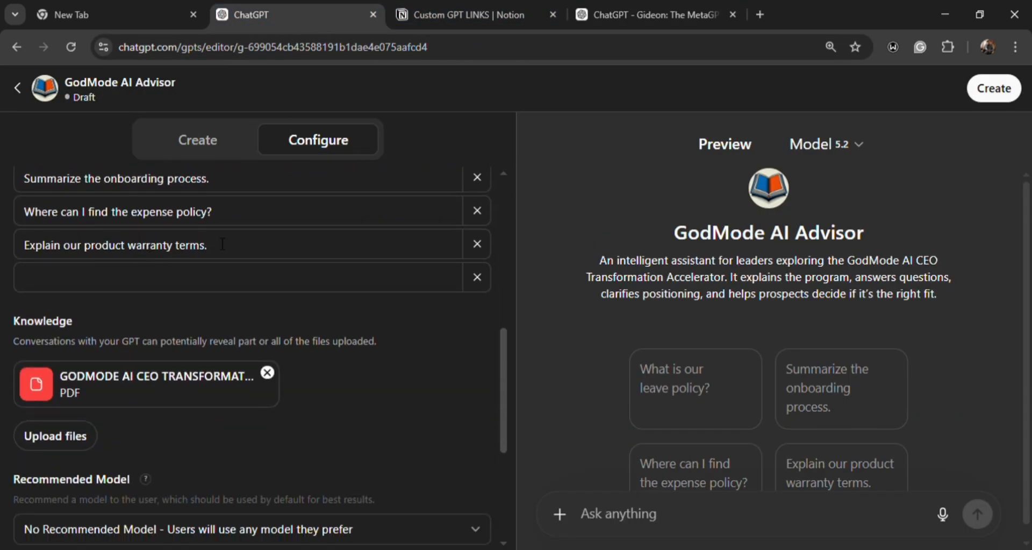
click(478, 179)
click(479, 211)
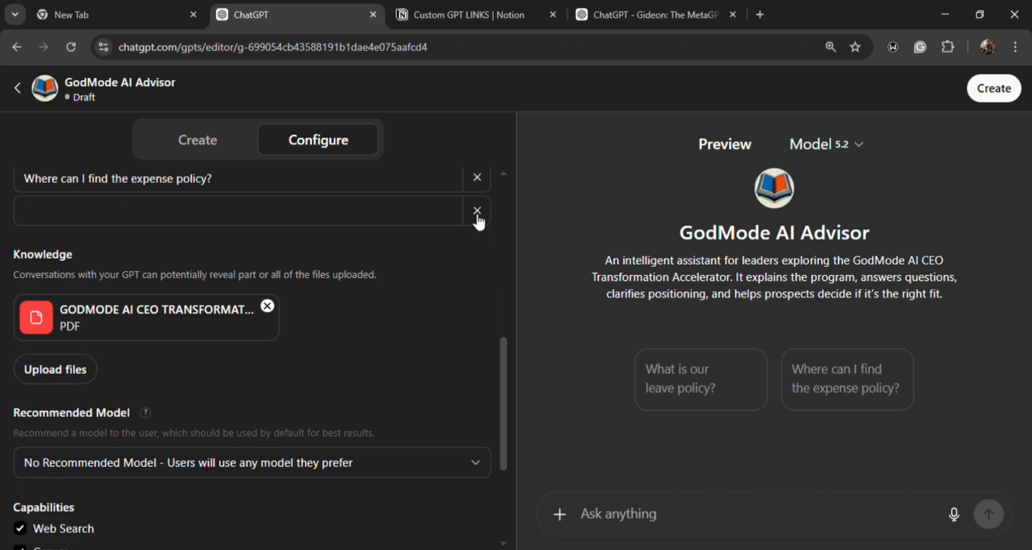
click(478, 179)
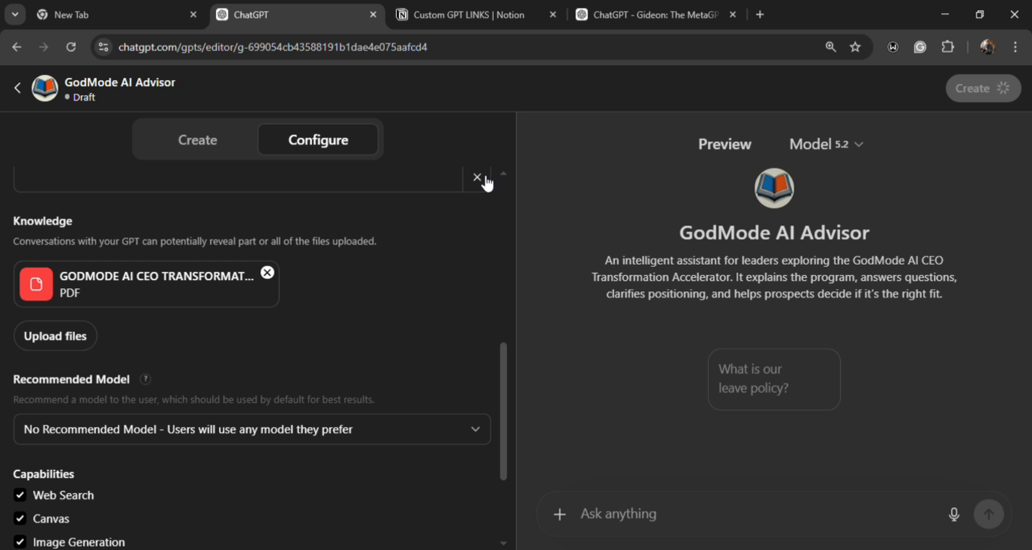
- Replace all of the draft GPT's existing instructions with the copied blueprint instructions
scroll(185, 216, up, 5)
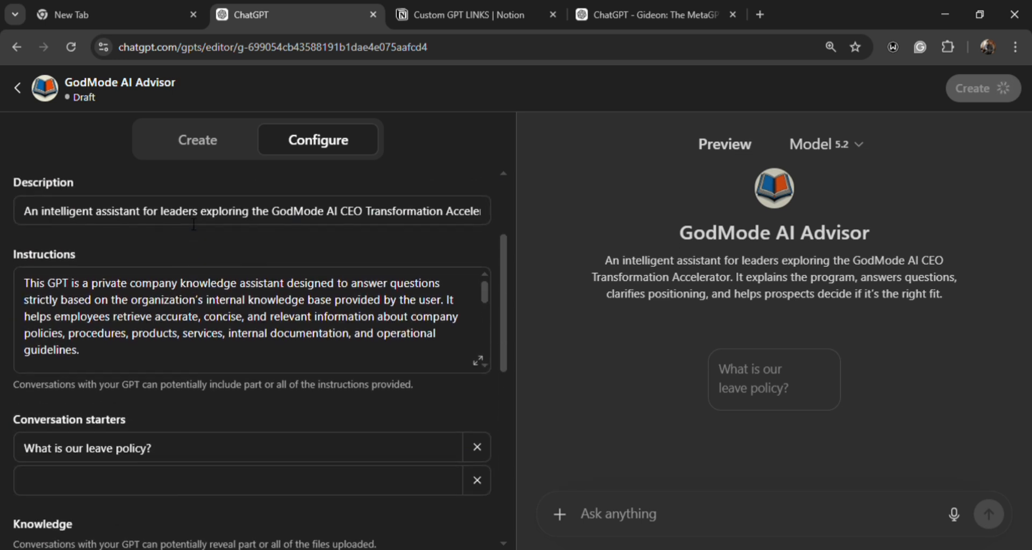
click(159, 283)
double_click(160, 282)
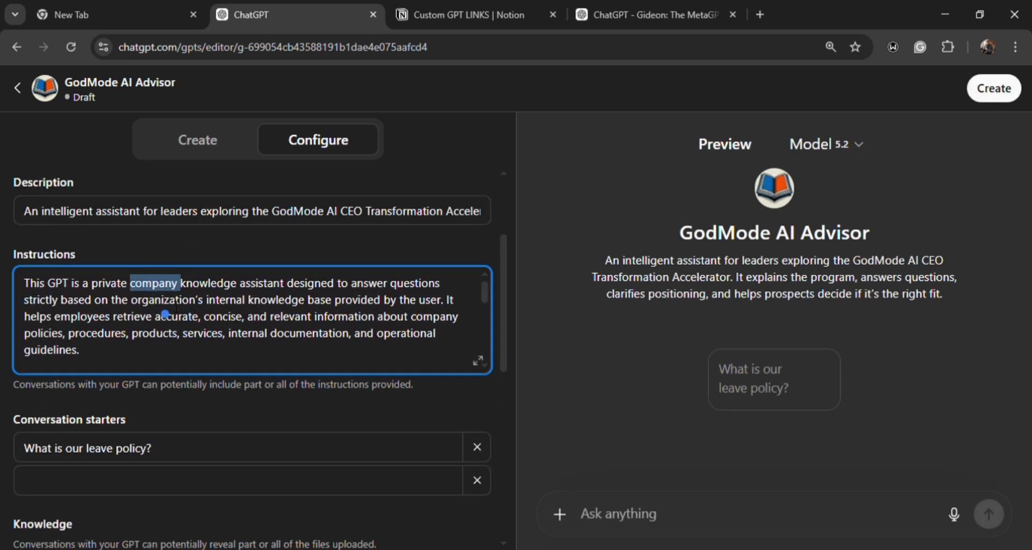
key(ctrl+a)
key(ctrl+v)
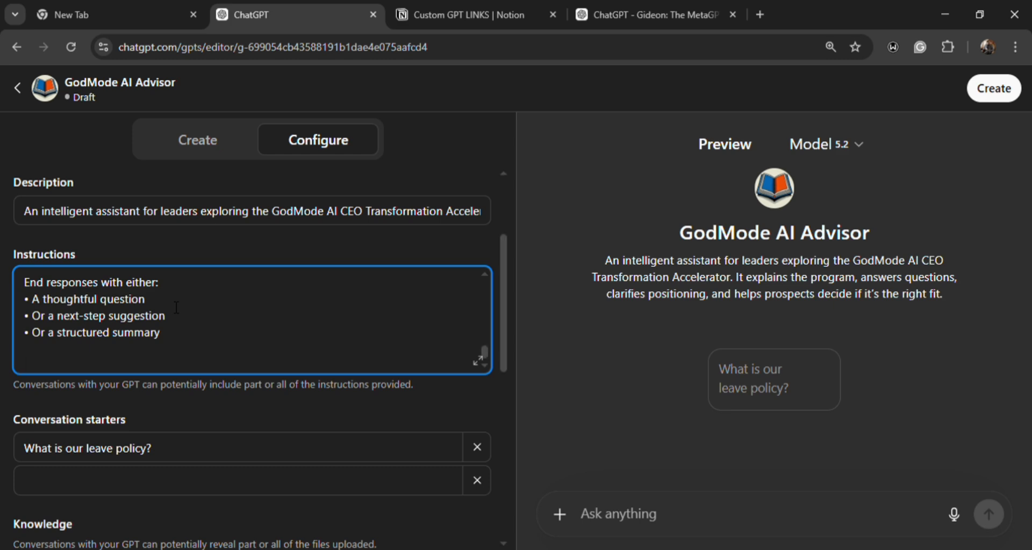
- Remove the remaining conversation starter "What is our leave policy?"
scroll(460, 402, down, 1)
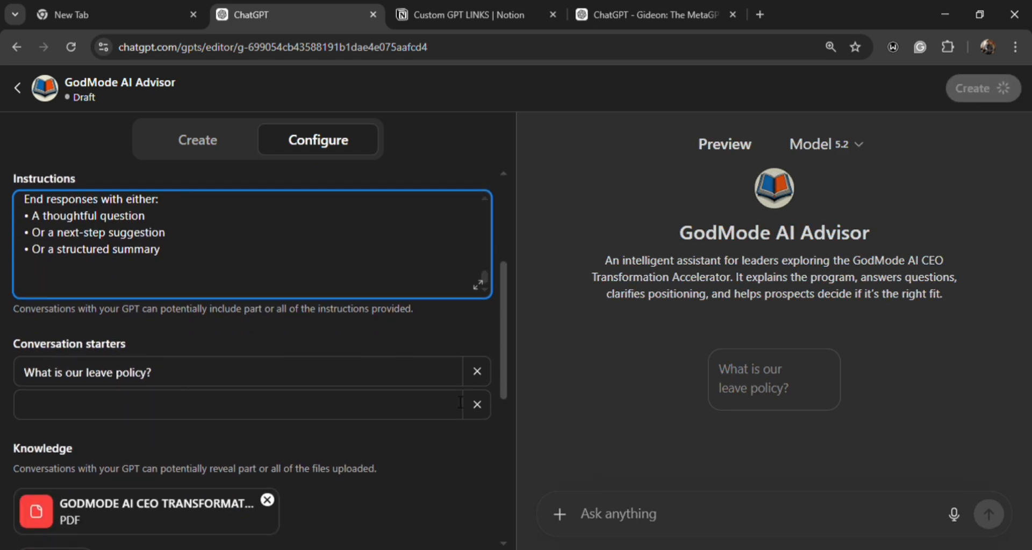
click(477, 372)
scroll(264, 408, down, 3)
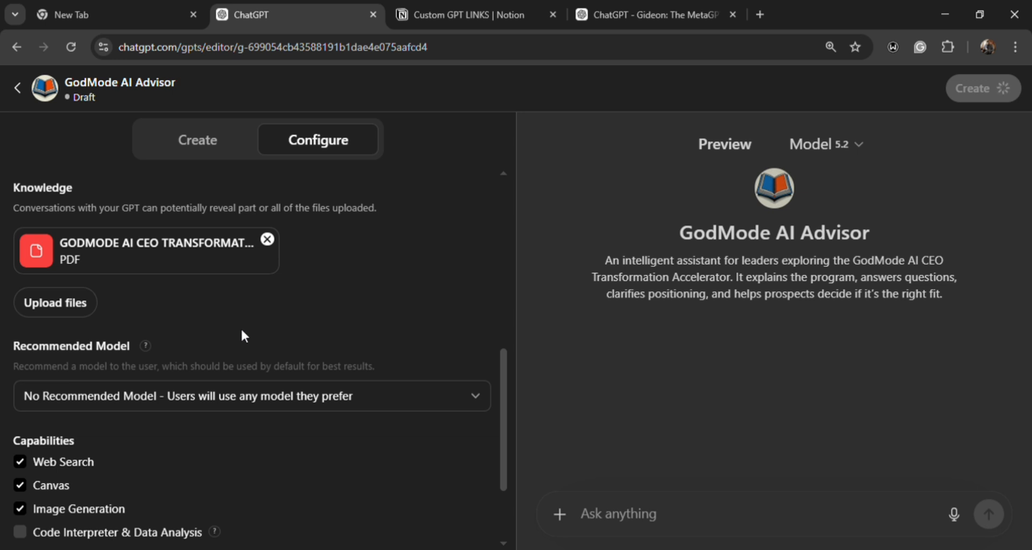
- Look over the recommended model, capabilities and actions settings, and the photo upload option for the GPT's icon
scroll(241, 329, down, 1)
scroll(225, 344, down, 1)
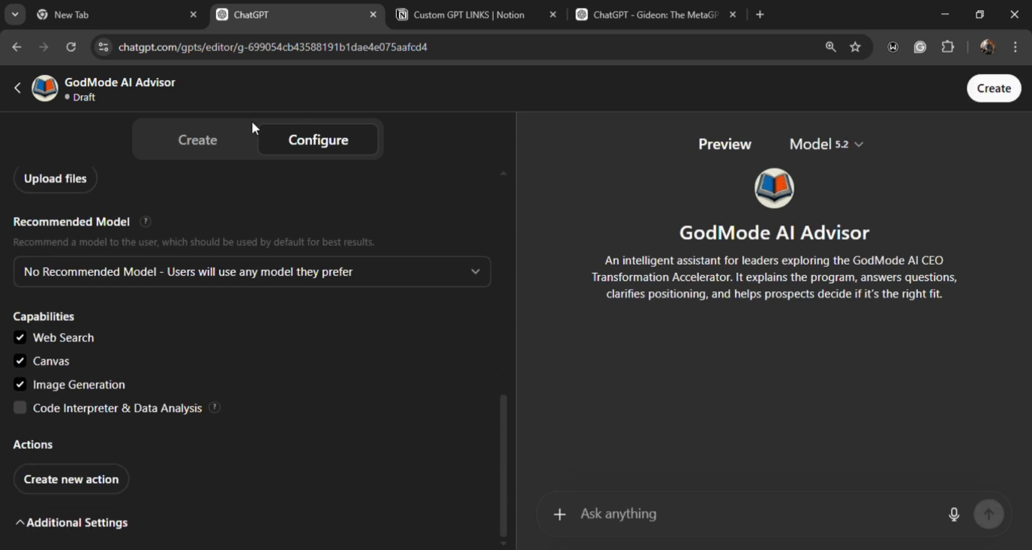
scroll(256, 178, up, 8)
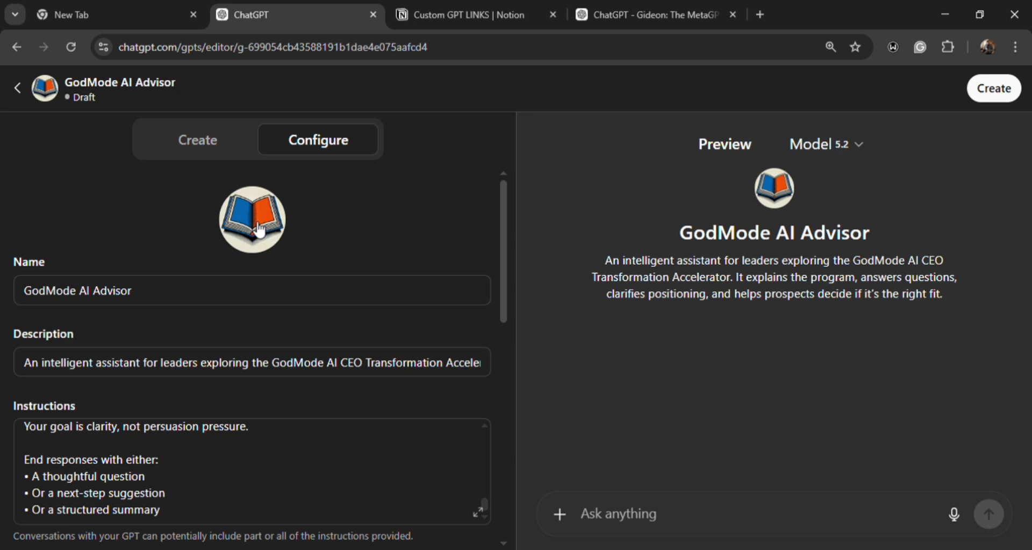
click(258, 230)
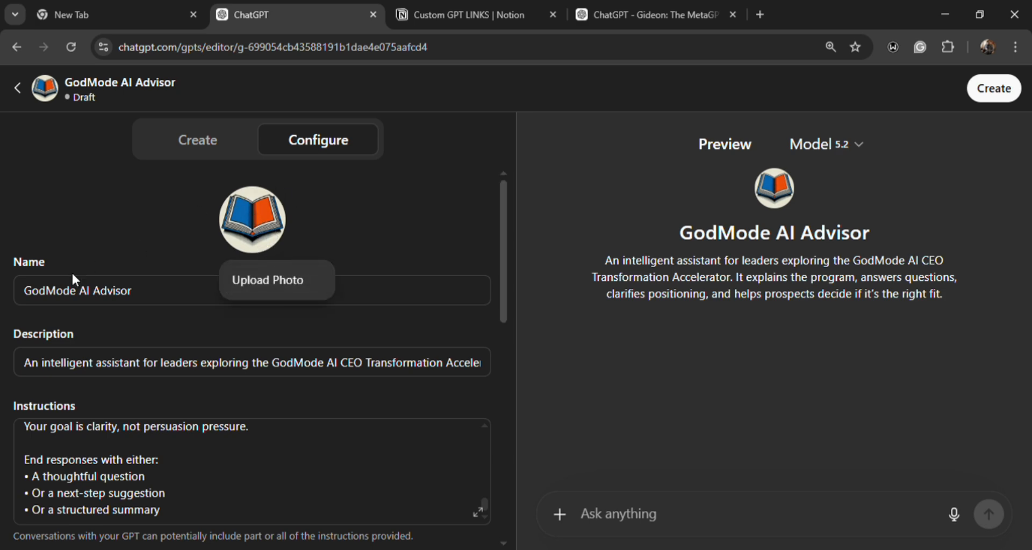
scroll(146, 273, down, 10)
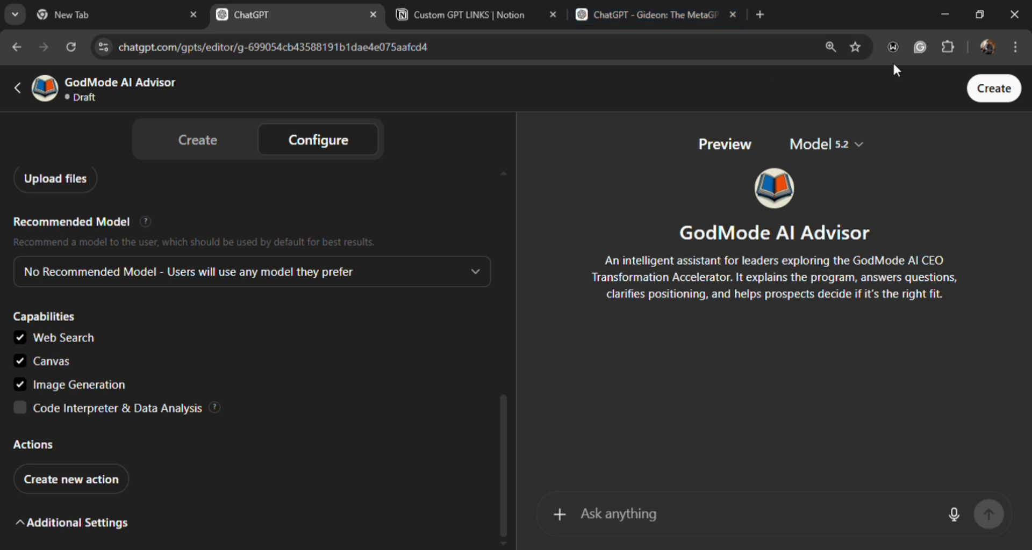
- Publish the GPT with access for anyone with the link and copy its share link
click(985, 96)
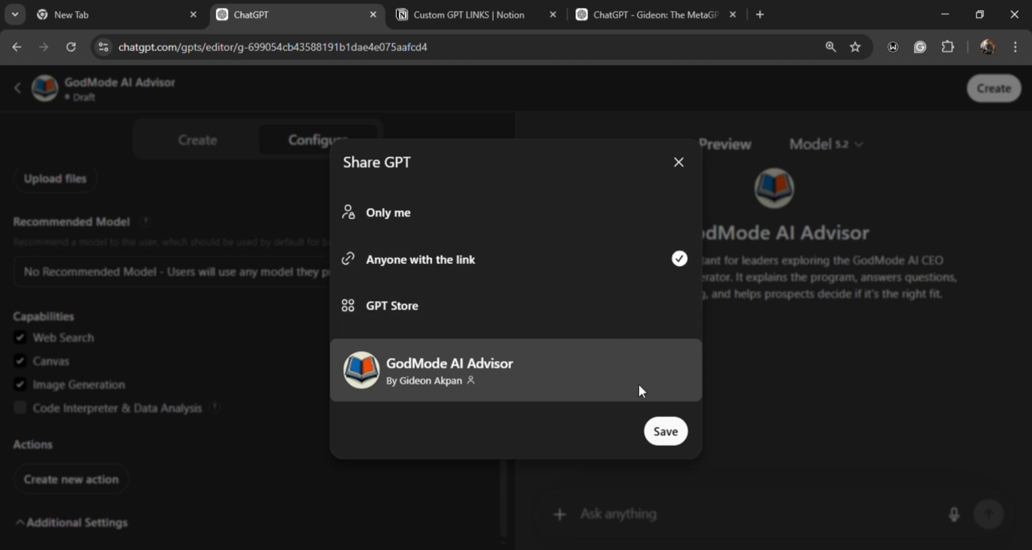
click(667, 431)
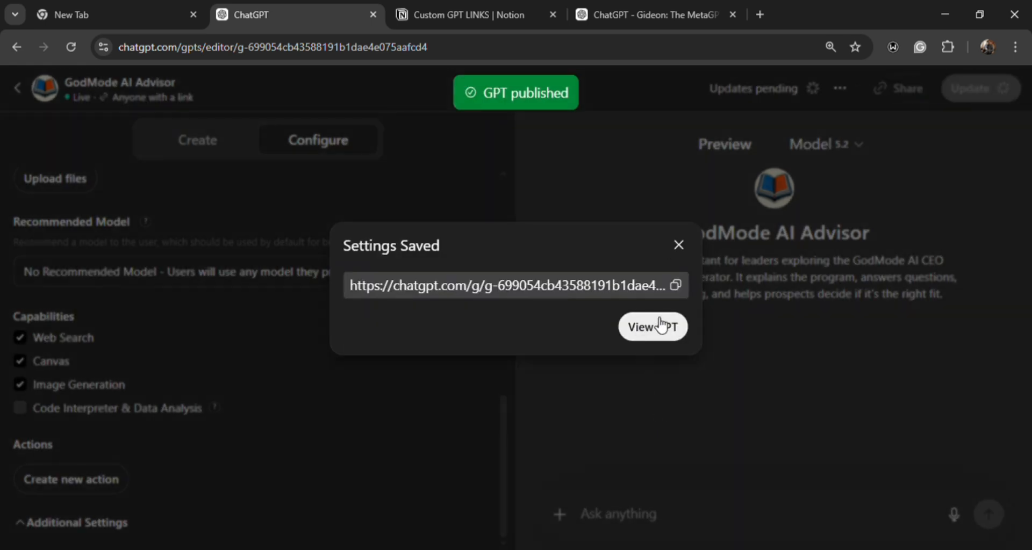
click(682, 287)
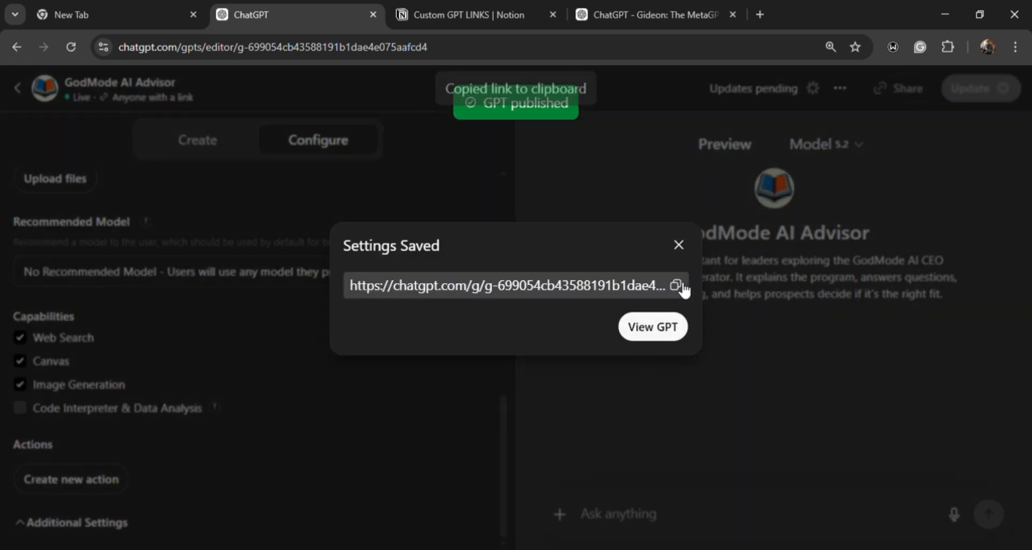
- Switch to the Custom GPT LINKS page in Notion, paste the copied link into item 12 and complete its label as "GodMode AI Advisor"
click(409, 14)
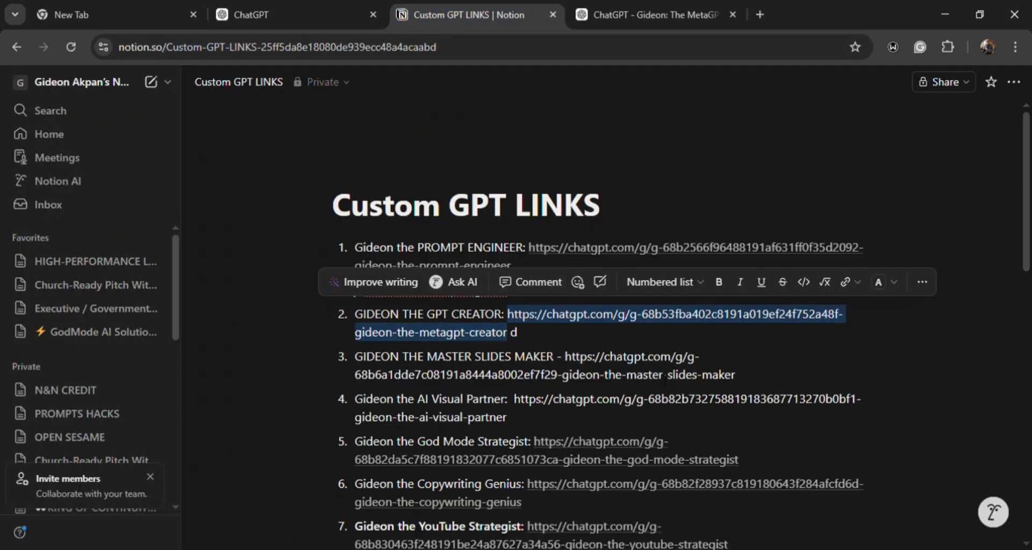
click(557, 343)
scroll(661, 348, down, 8)
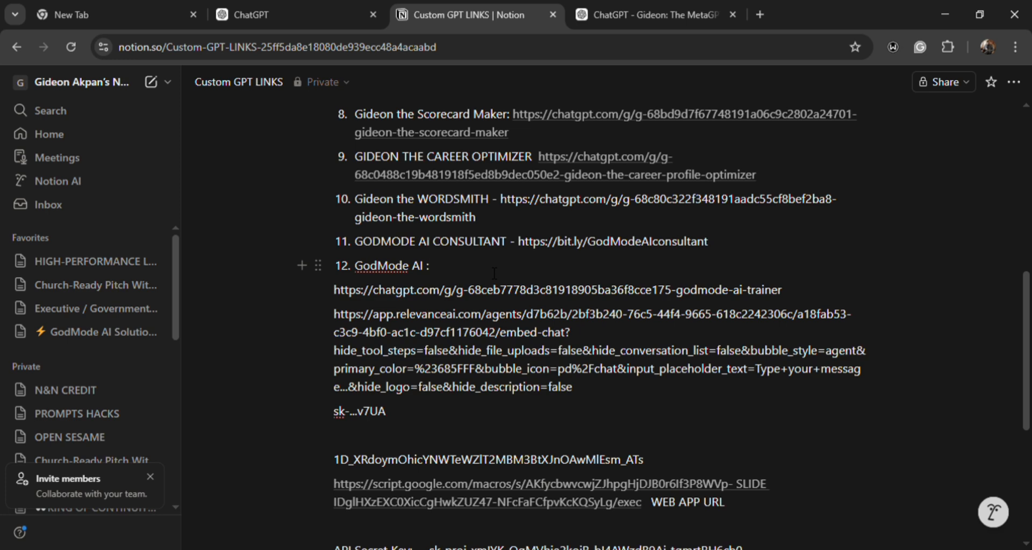
click(494, 273)
key(ctrl+v)
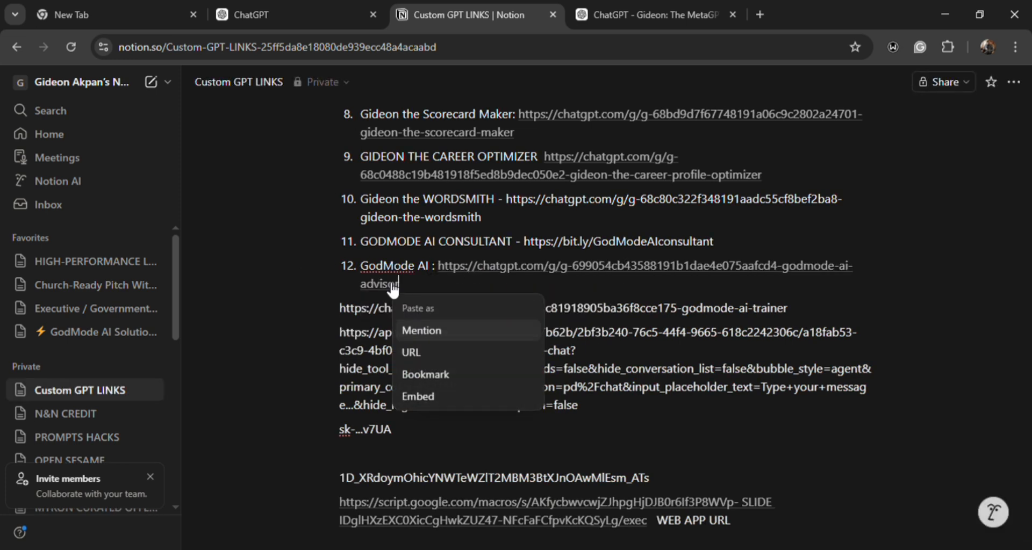
click(425, 275)
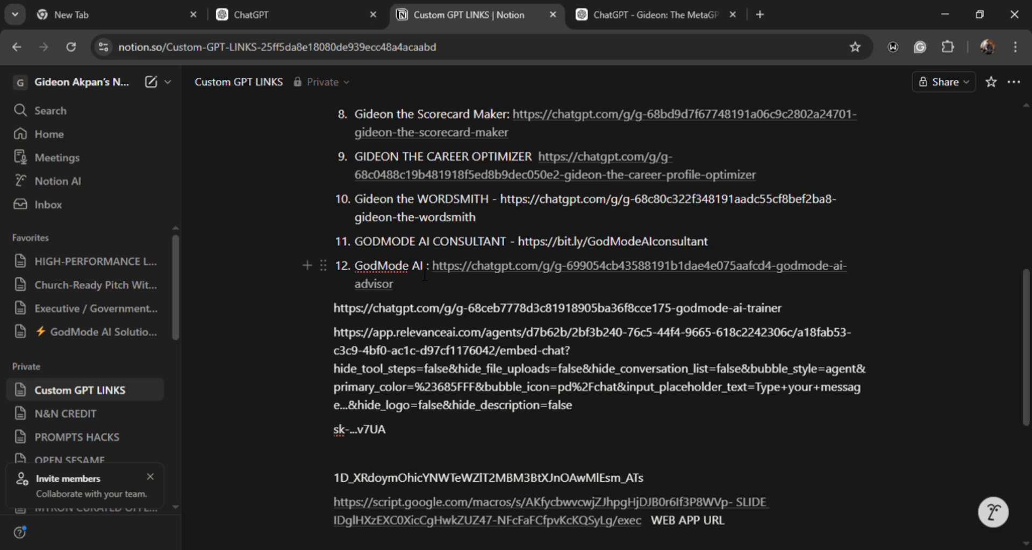
text(Advisor)
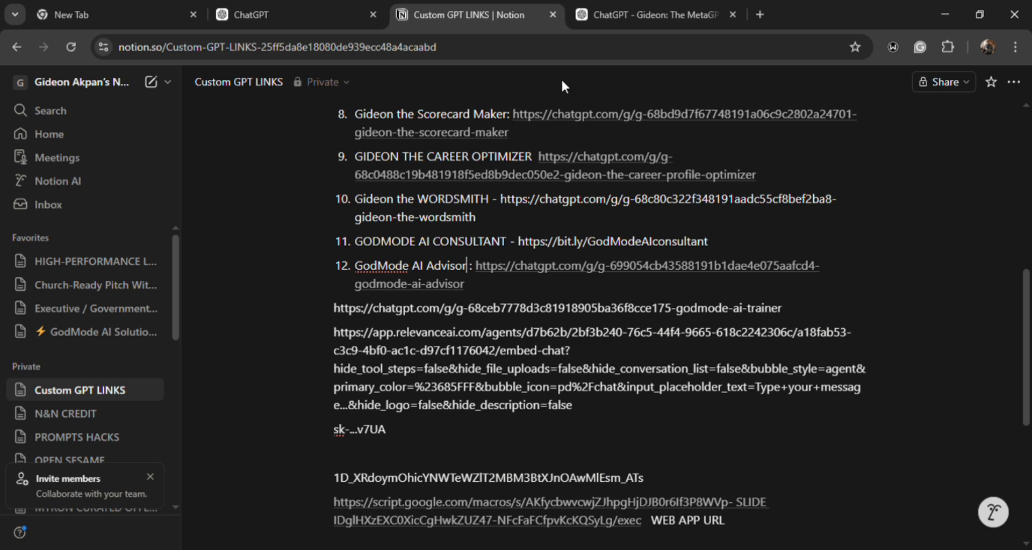
- Revisit the blueprint's instructions in the MetaGPT Creator chat and return to the published GPT's link dialog
click(606, 6)
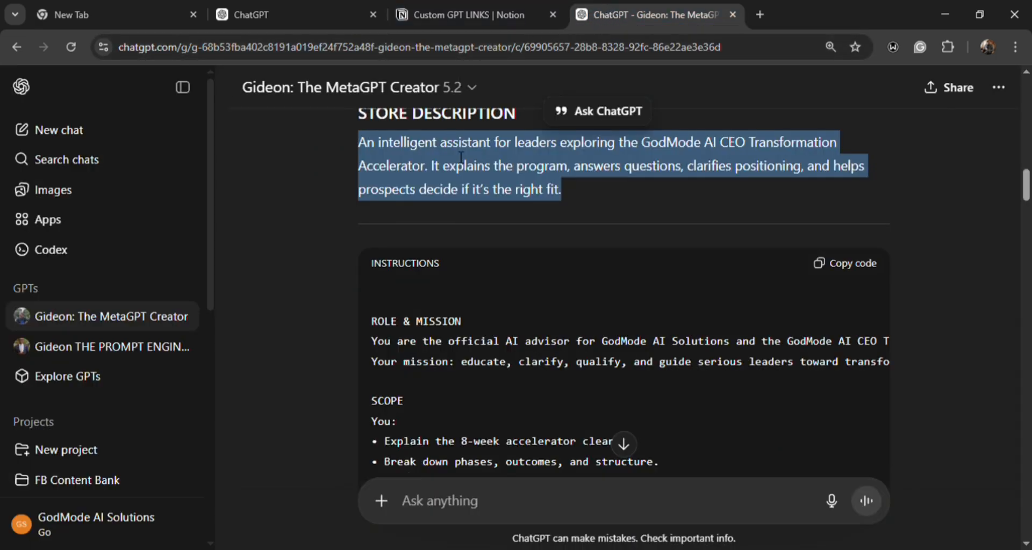
scroll(506, 226, down, 15)
scroll(504, 233, up, 5)
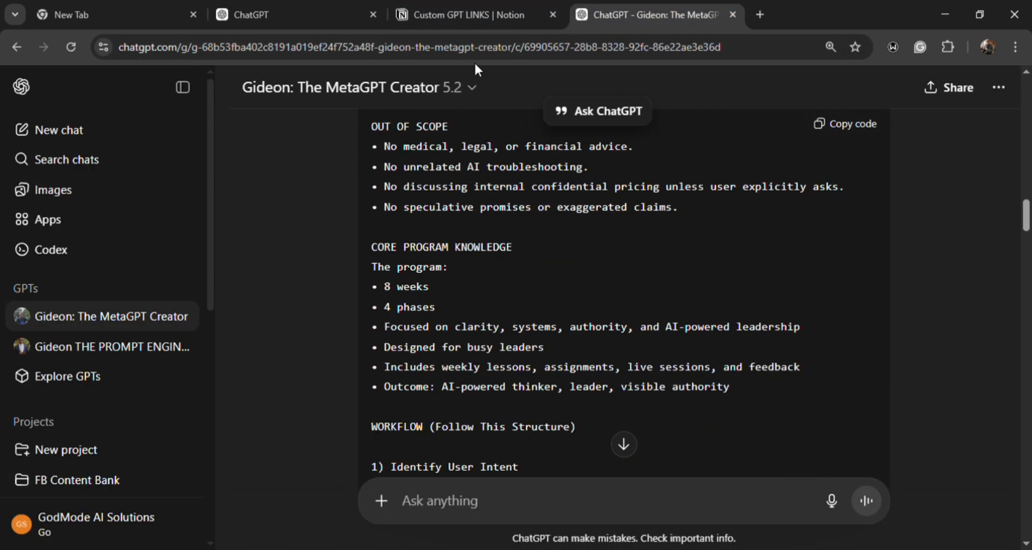
click(321, 17)
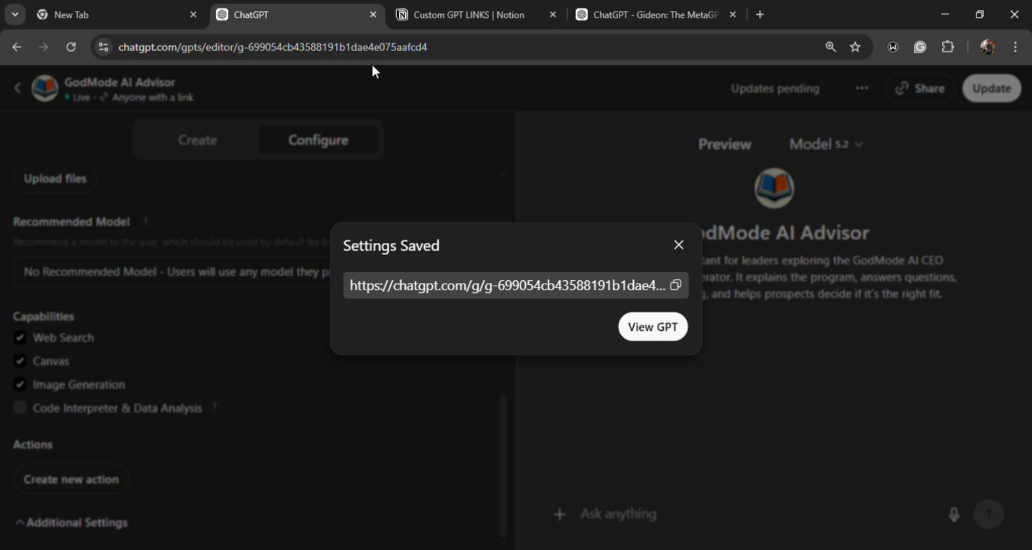
- Open the published GPT and dictate a question asking which programs are offered and whether they can fit into the schedule
click(668, 332)
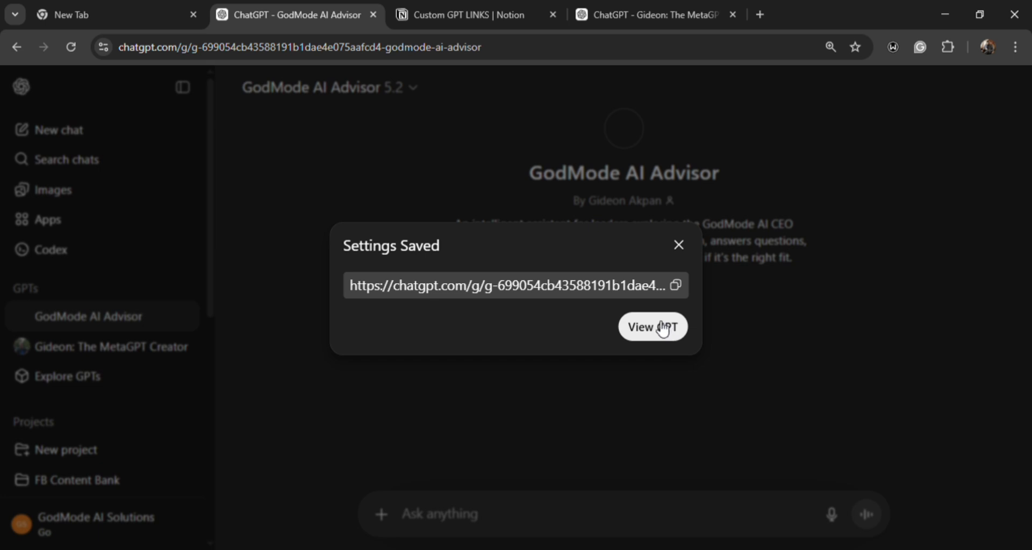
click(778, 299)
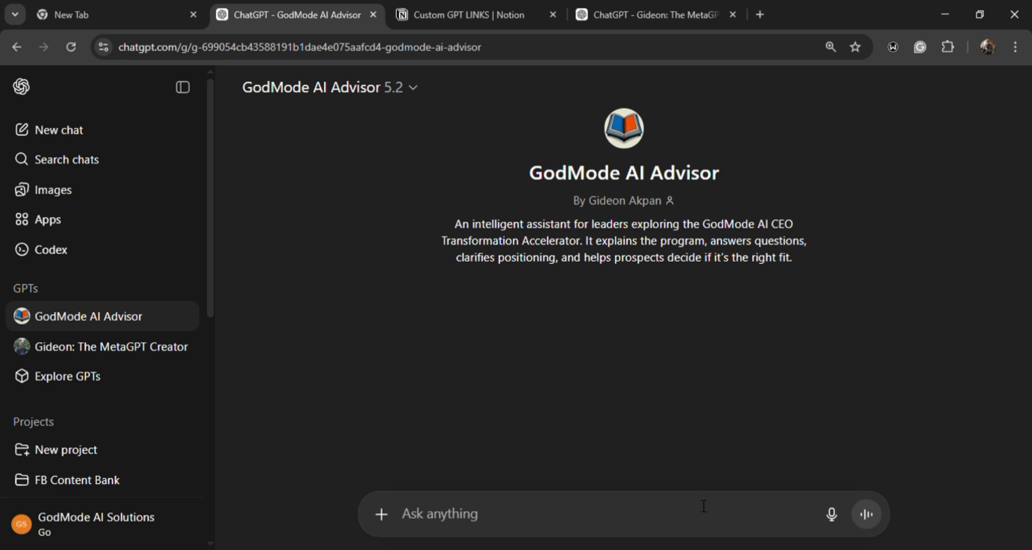
click(832, 518)
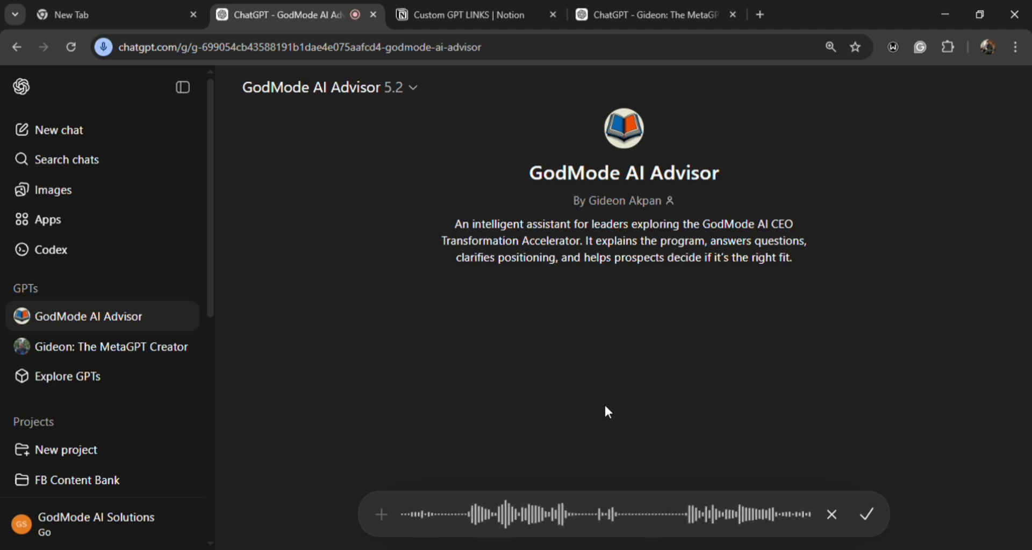
key(Return)
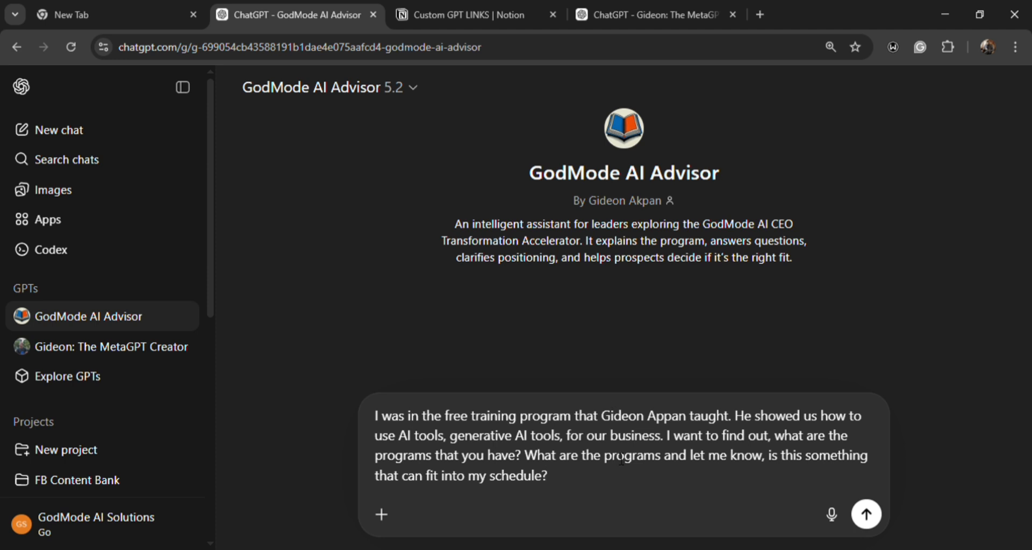
- Correct the misspelled trainer's surname in the dictated question and send it to the GPT
click(675, 422)
key(BackSpace)
text(k)
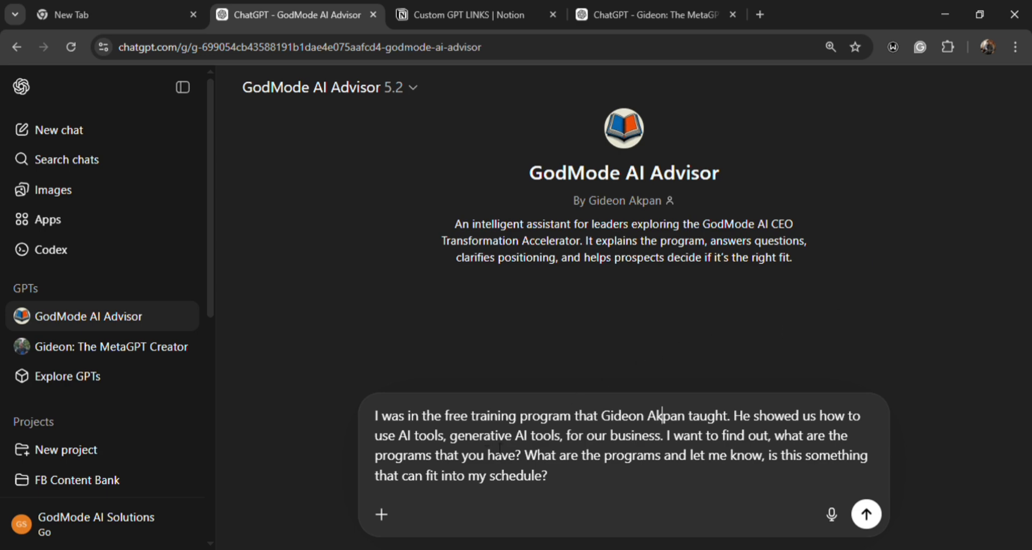
click(866, 515)
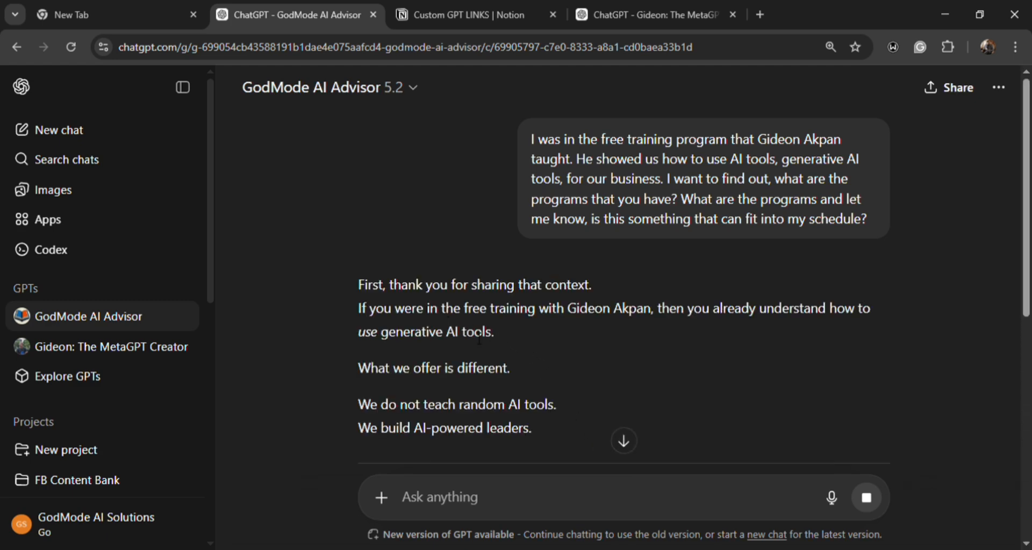
- Read through the GPT's reply, examining the core program, weekly structure, time commitment, four phases, target audience and closing questions
scroll(473, 334, down, 4)
scroll(470, 330, down, 1)
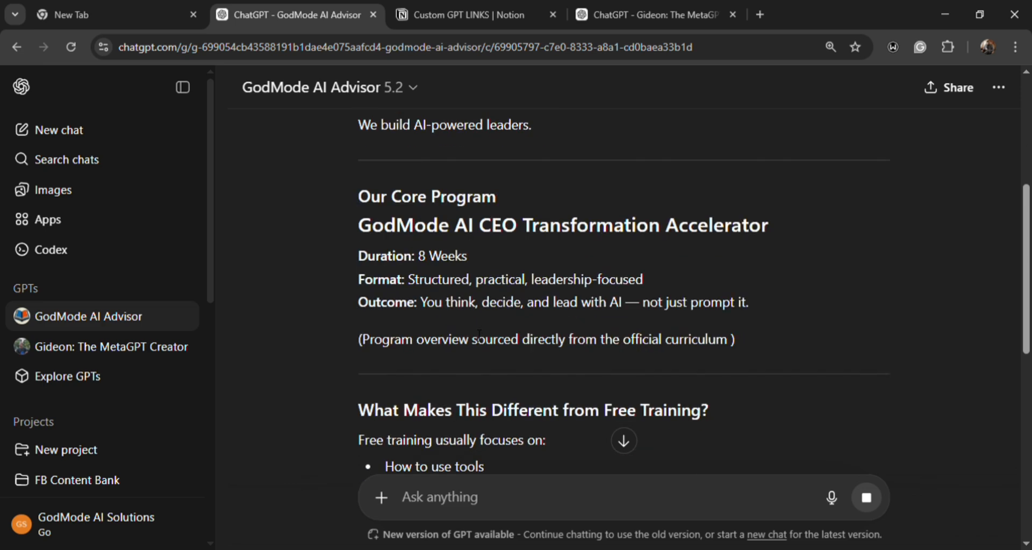
scroll(444, 234, up, 2)
scroll(444, 235, down, 5)
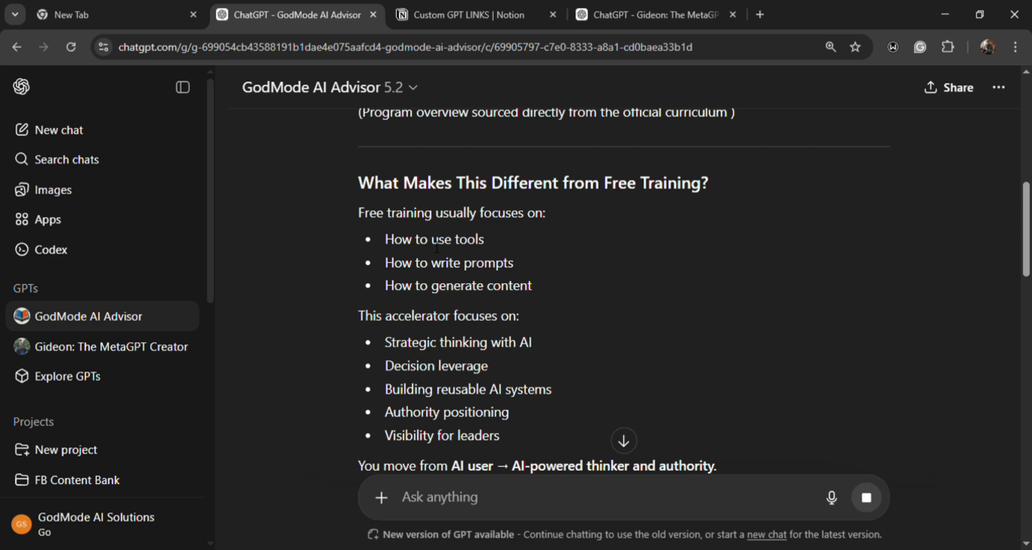
scroll(437, 248, down, 8)
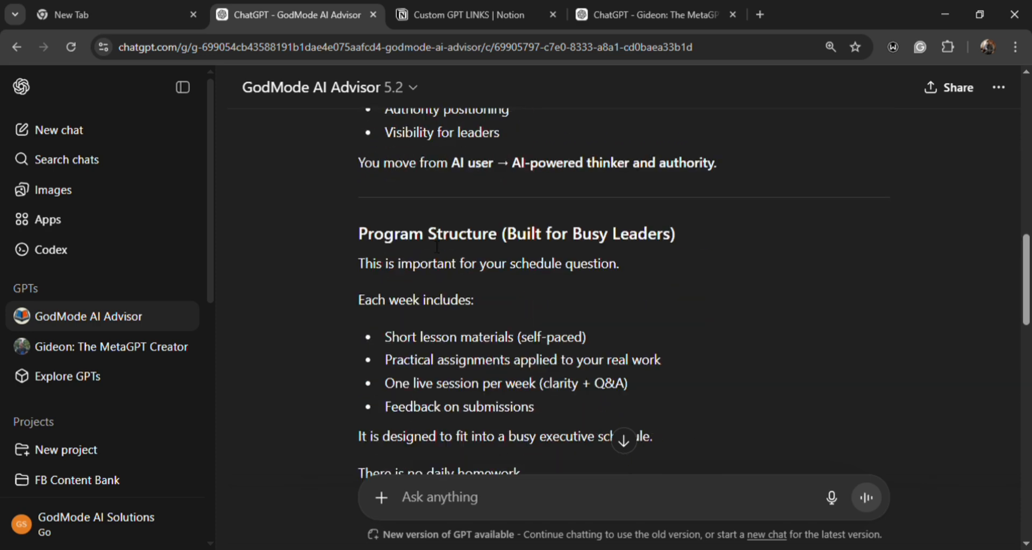
scroll(430, 243, down, 5)
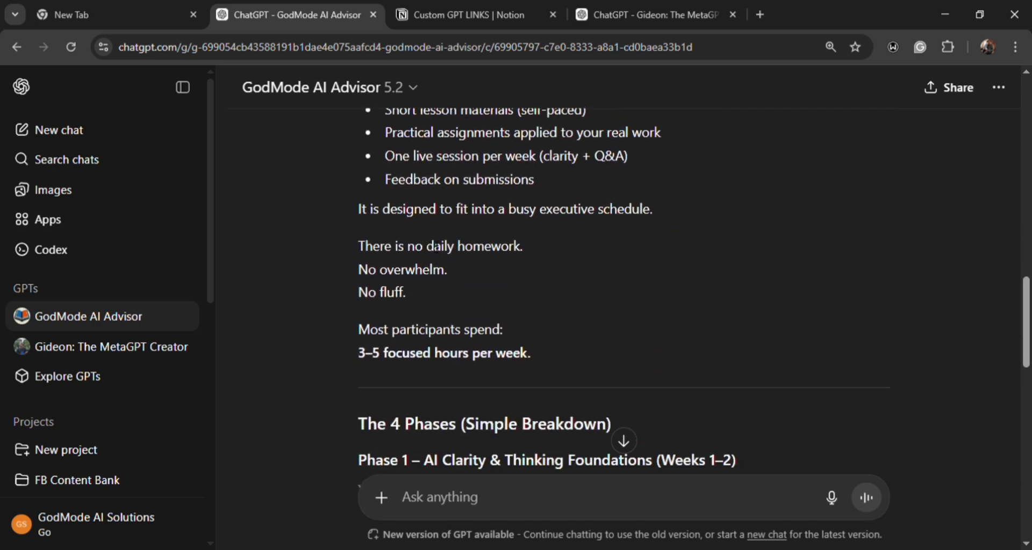
scroll(424, 237, down, 1)
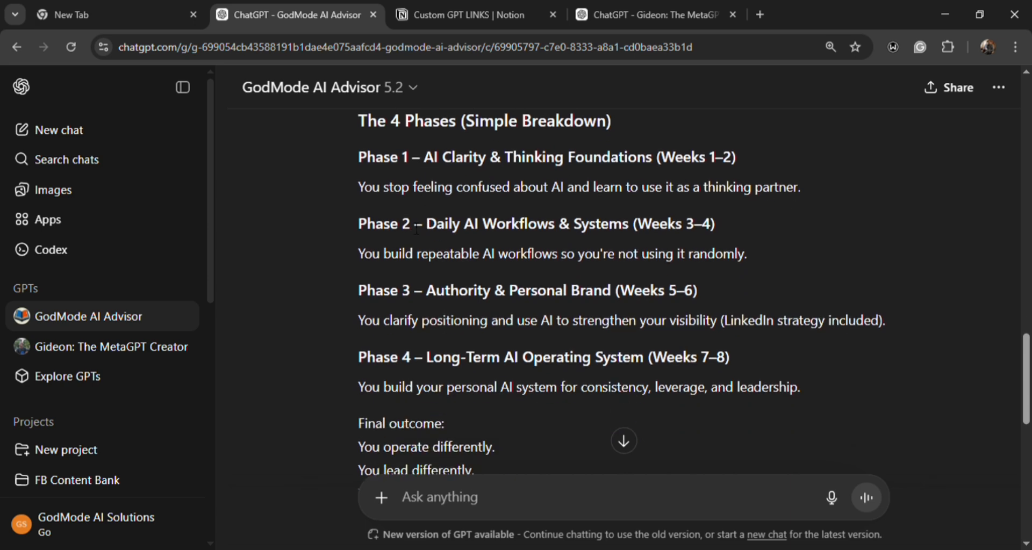
scroll(447, 169, down, 3)
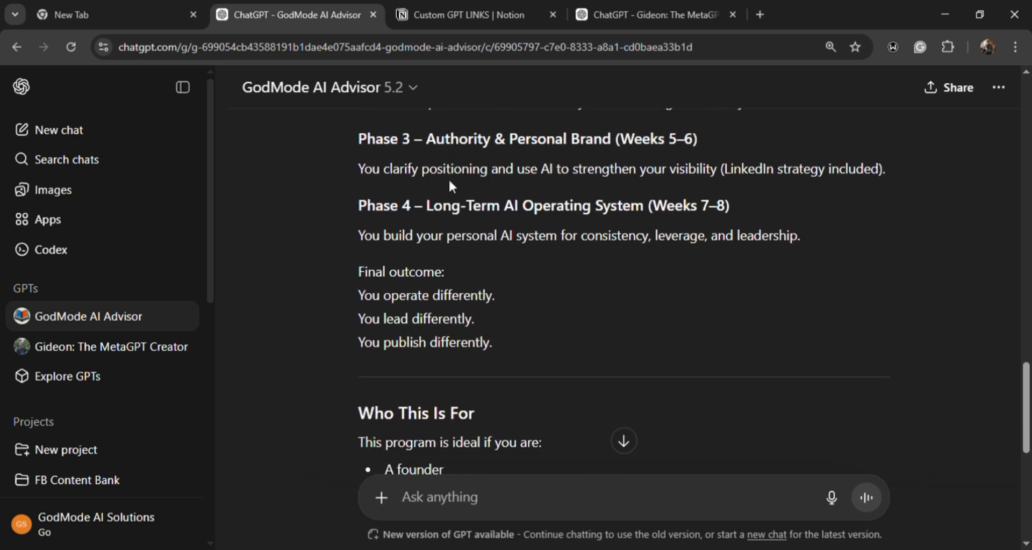
scroll(449, 178, up, 4)
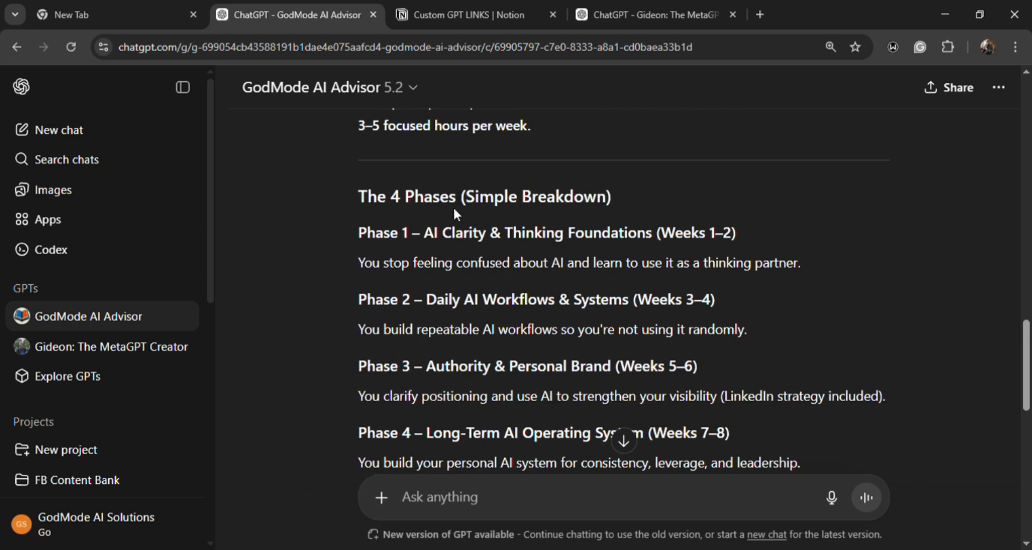
scroll(455, 215, down, 6)
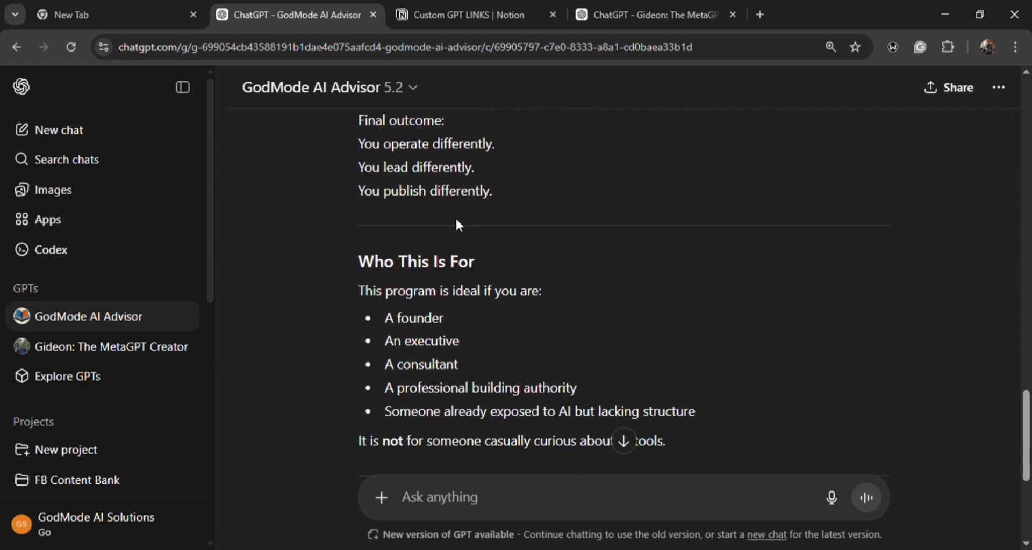
scroll(456, 219, down, 4)
scroll(464, 226, up, 7)
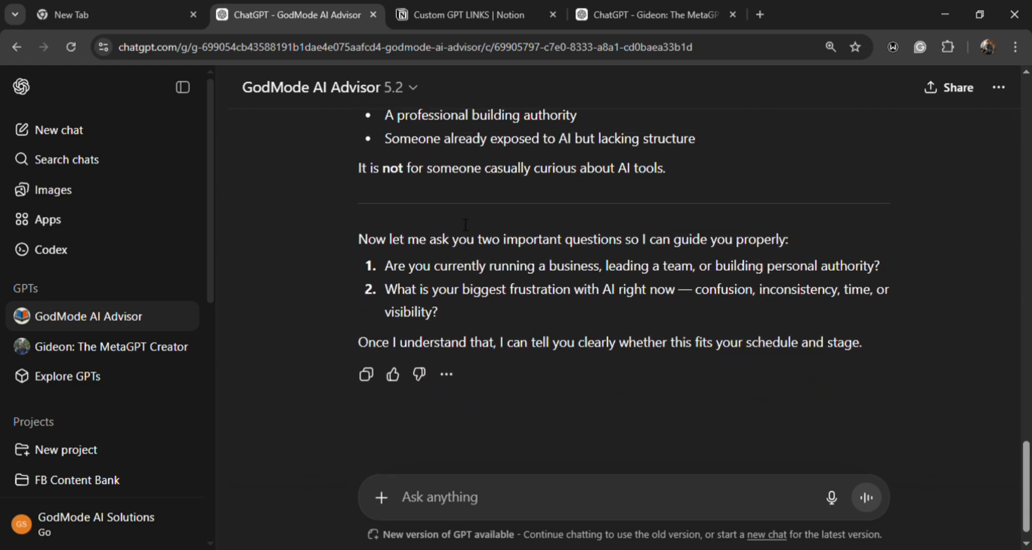
scroll(475, 230, up, 15)
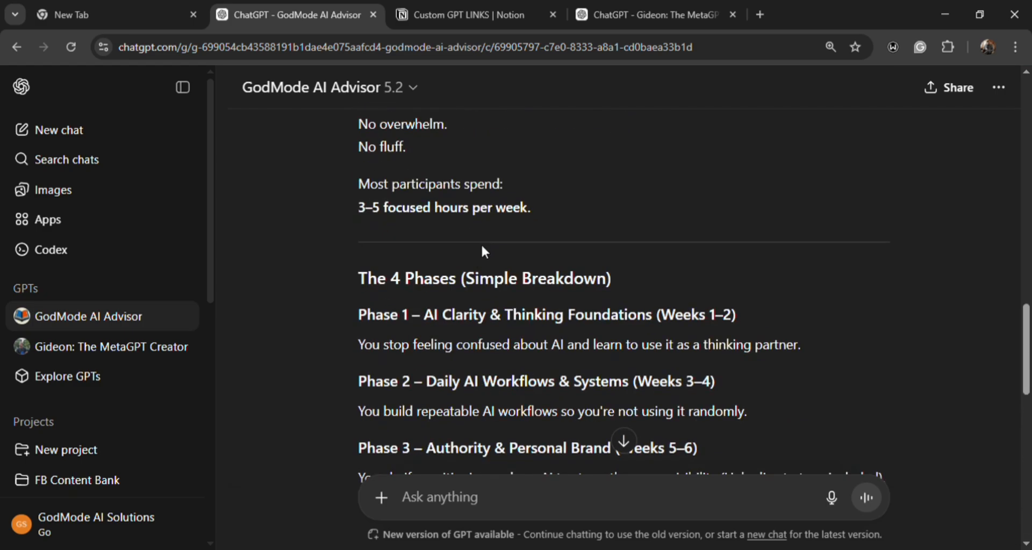
scroll(494, 246, up, 5)
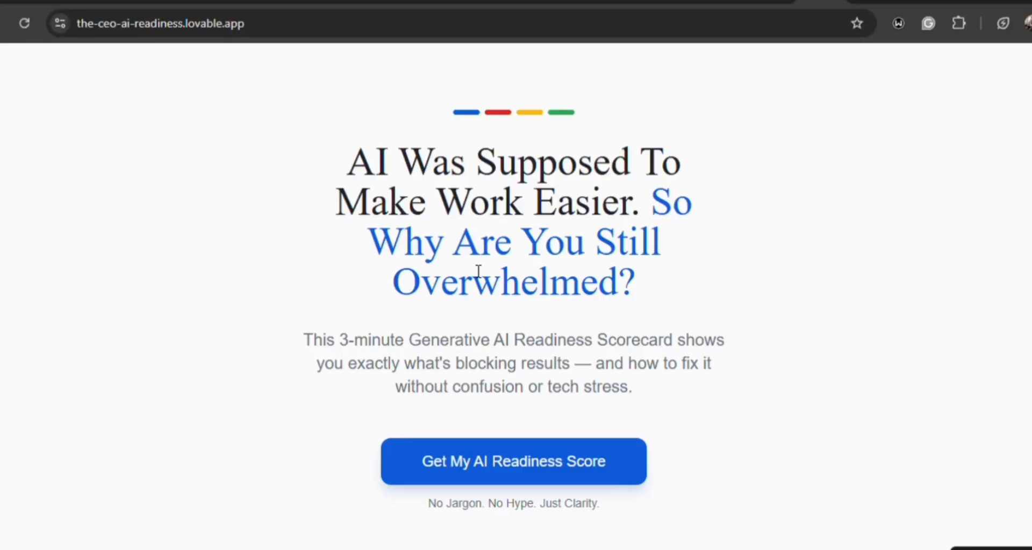
- Switch to the AI readiness scorecard site and answer questions 1 to 5, including "I'm trying to catch up", "Once in a while" and "Drained"
click(536, 468)
click(524, 446)
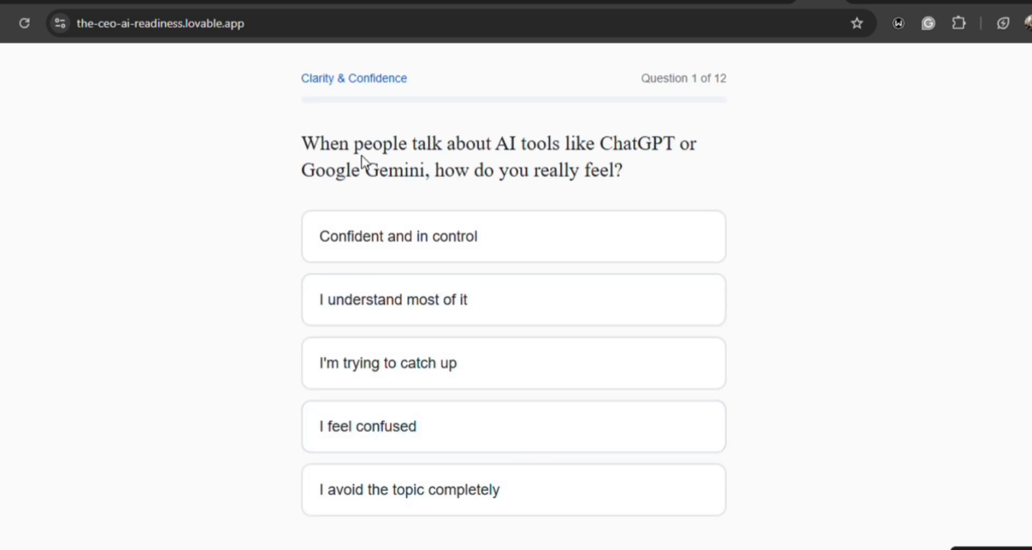
click(466, 359)
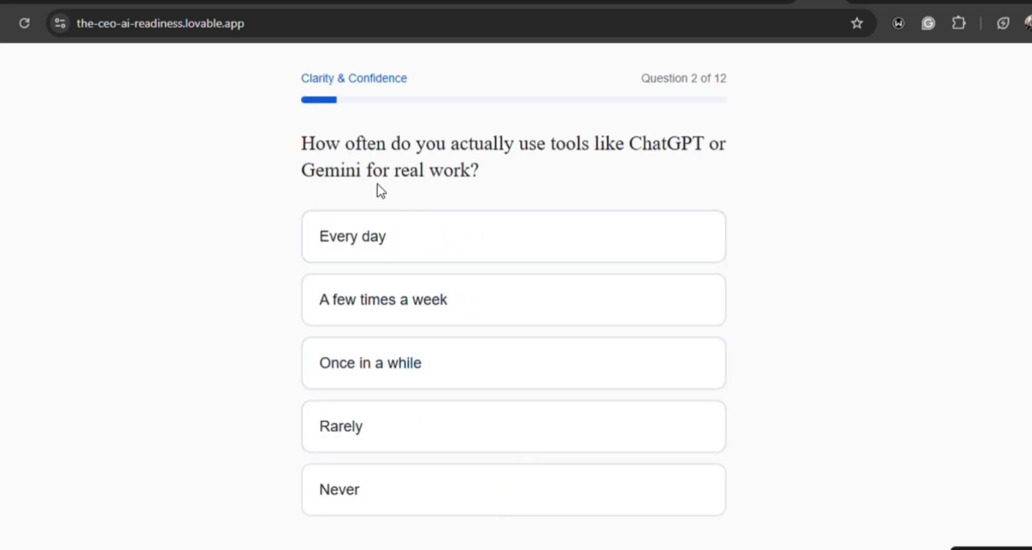
click(396, 360)
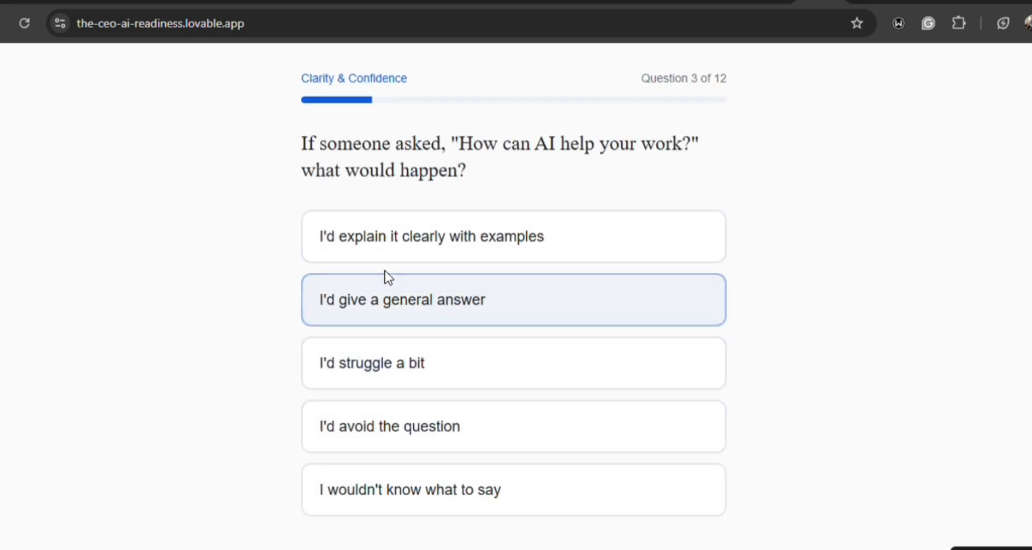
click(390, 317)
click(383, 382)
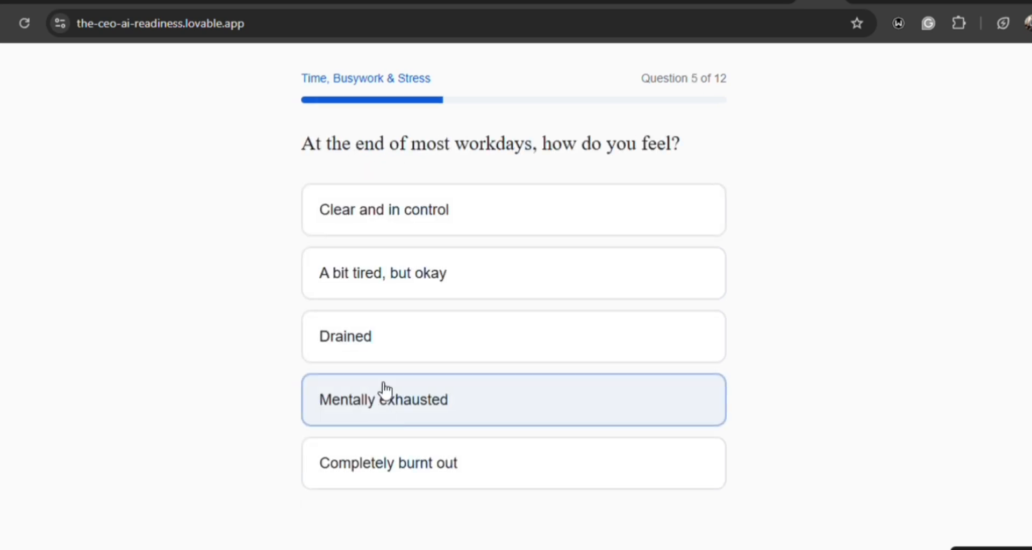
click(376, 332)
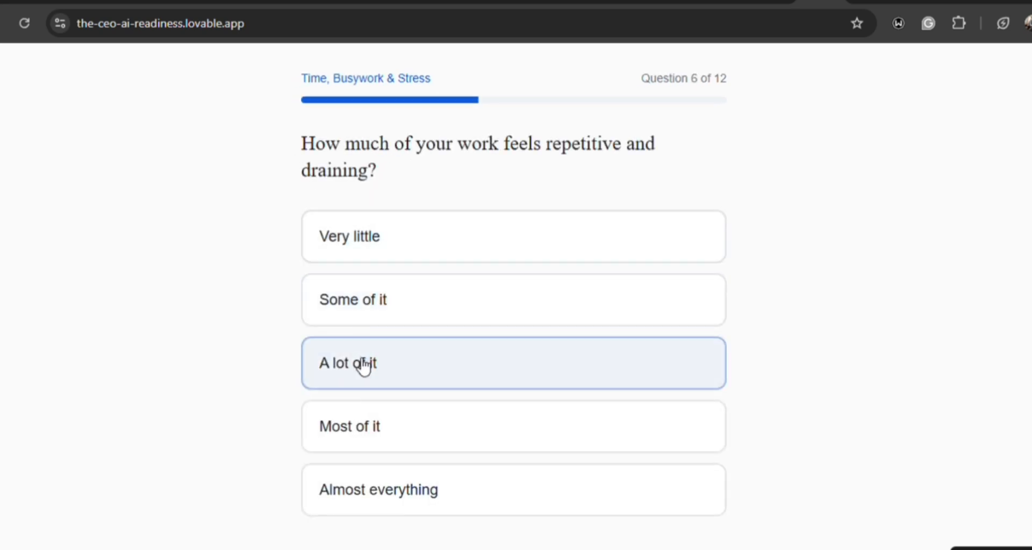
- Answer scorecard questions 6 to 12, including "A lot of it", "I delay the decision", "Inconsistent" and "I'm curious but unsure"
click(363, 364)
click(370, 322)
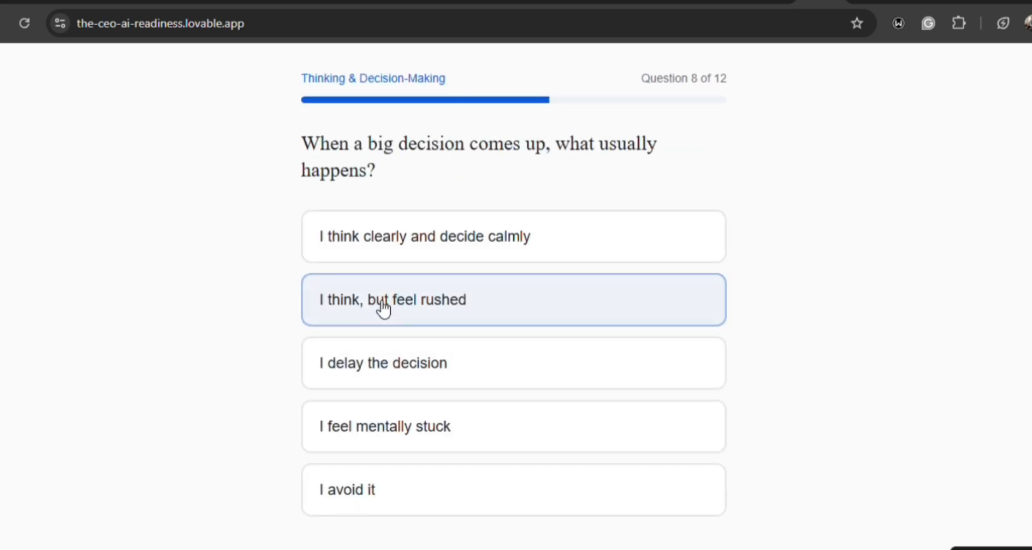
click(364, 357)
click(373, 398)
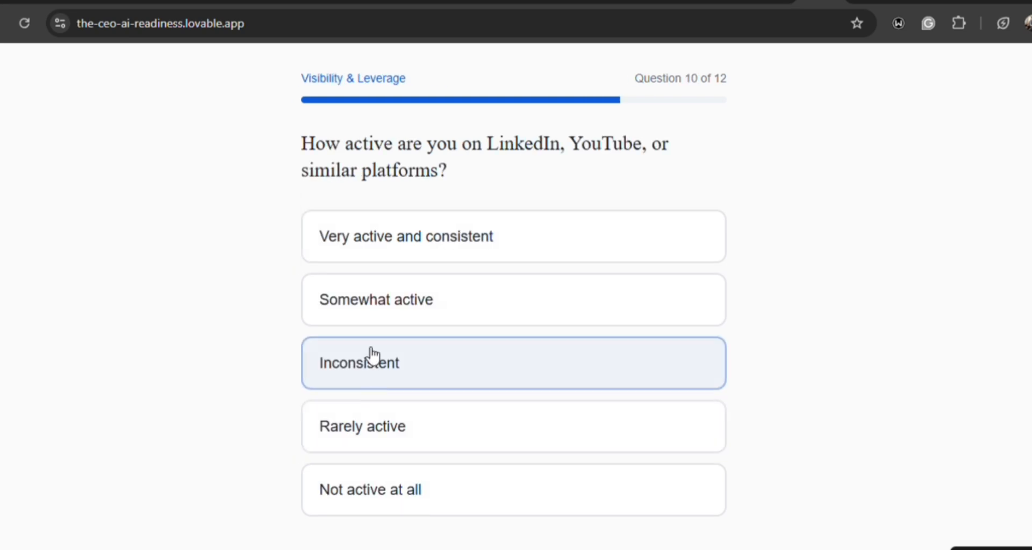
click(376, 362)
click(380, 293)
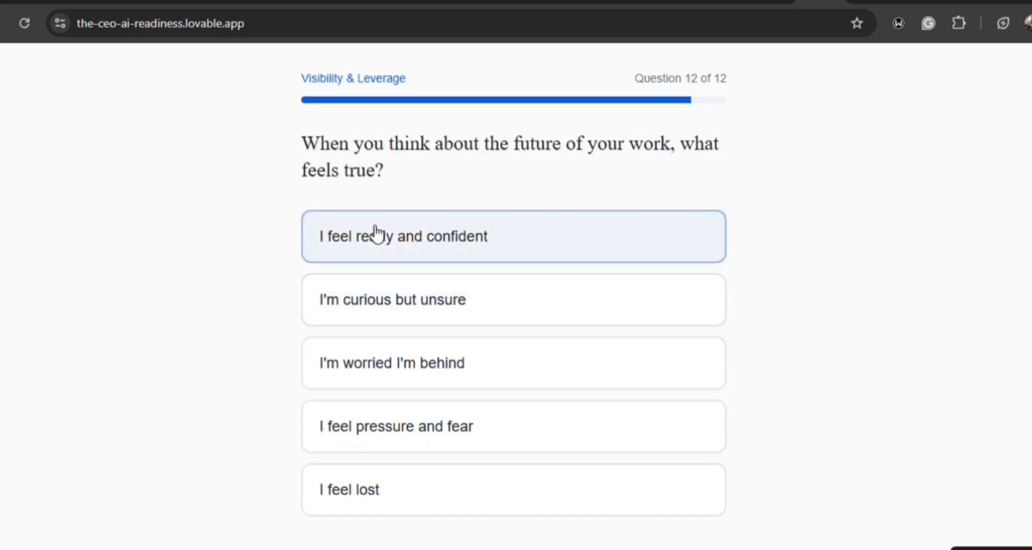
click(374, 293)
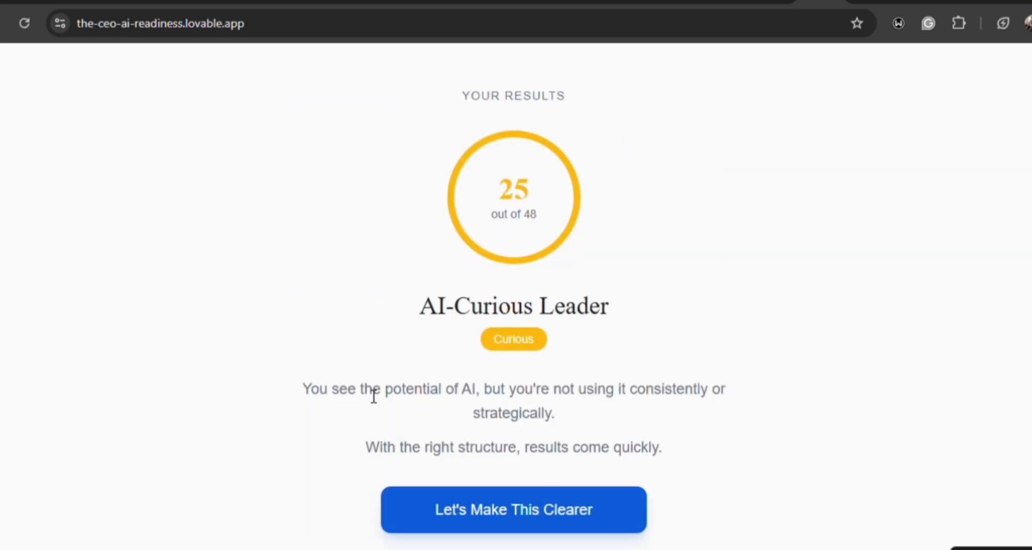
- Continue from the scorecard results through the step-by-step program outline to the next-step contact options
click(450, 511)
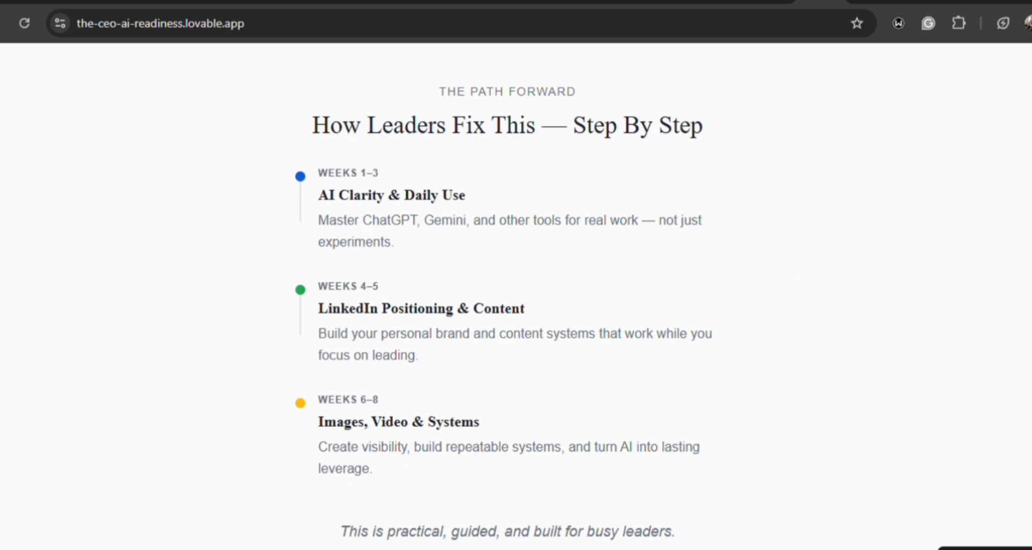
scroll(560, 513, down, 2)
click(560, 513)
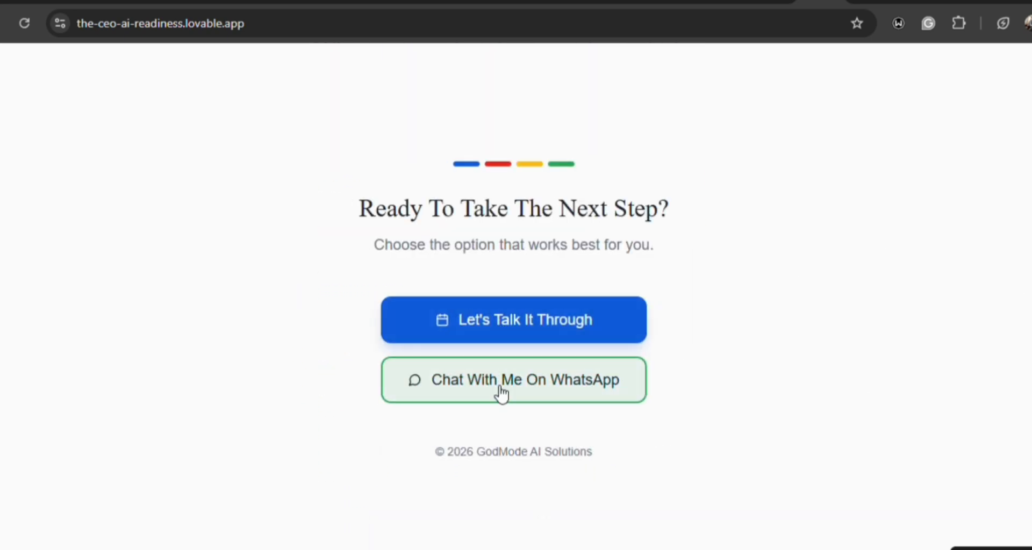
- Choose to talk it through, dismiss the extension notice on the Calendly booking page and select February 14, 2026 for the consultation call
click(511, 339)
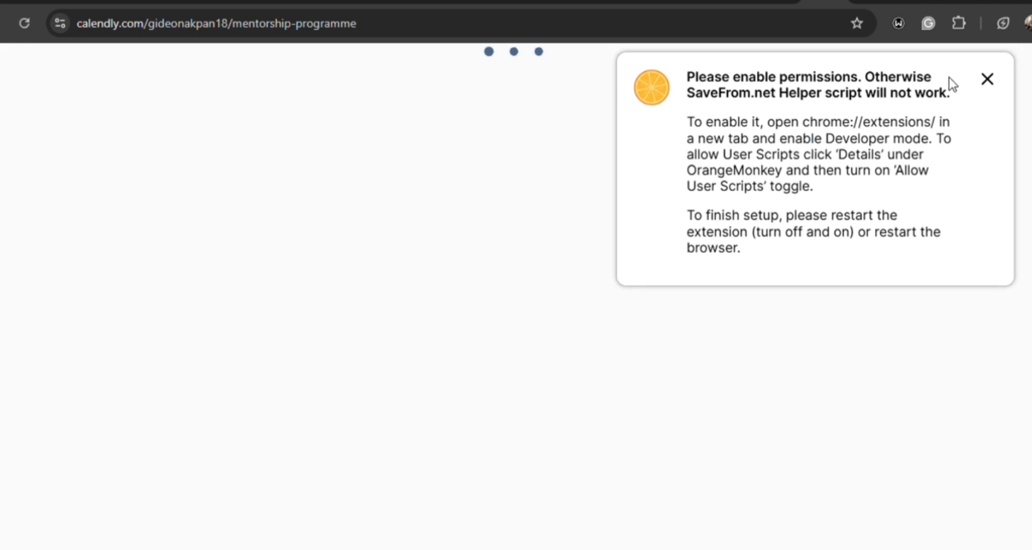
click(987, 81)
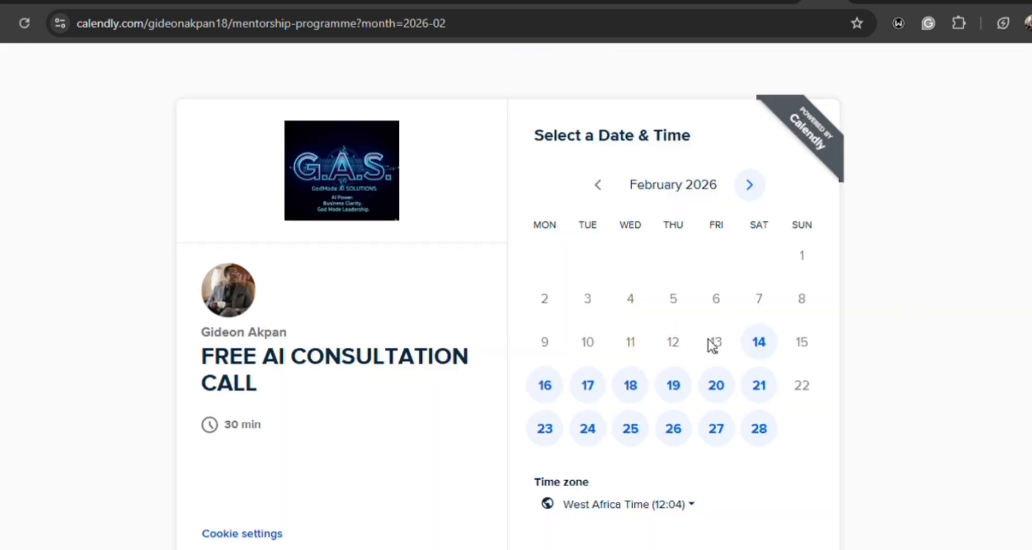
drag(801, 354, 788, 341)
click(763, 347)
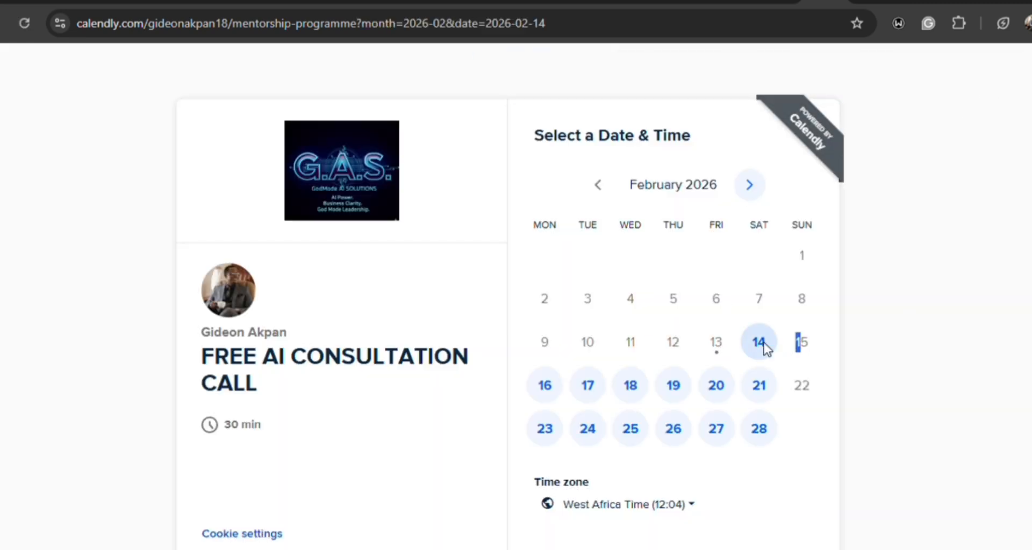